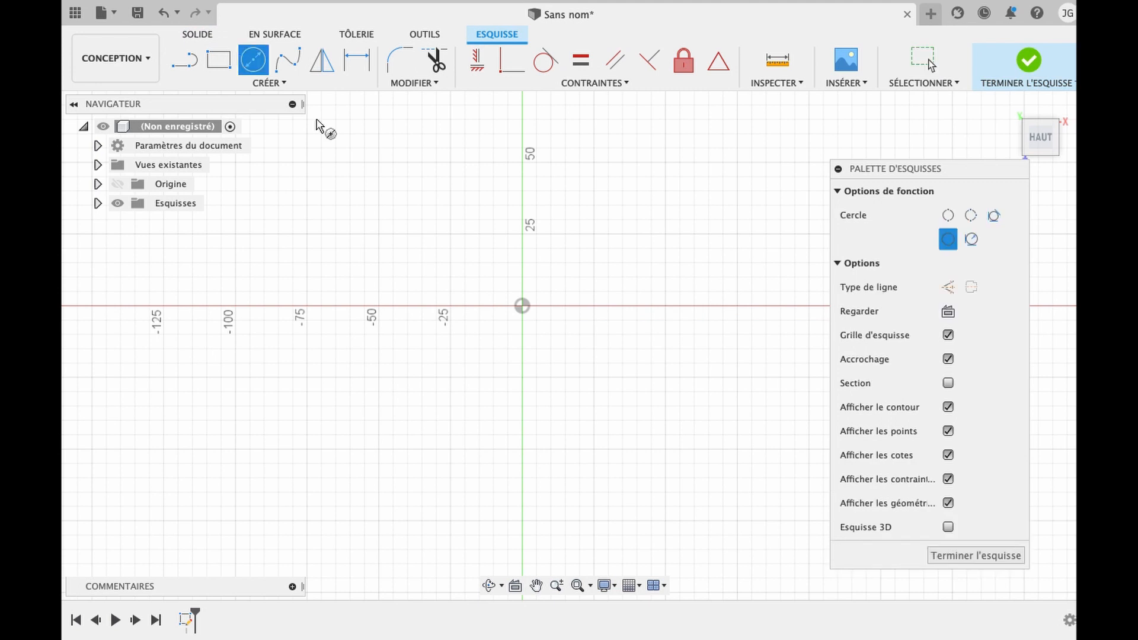
- Draw a 30 mm diameter circle centred on the origin
click(523, 306)
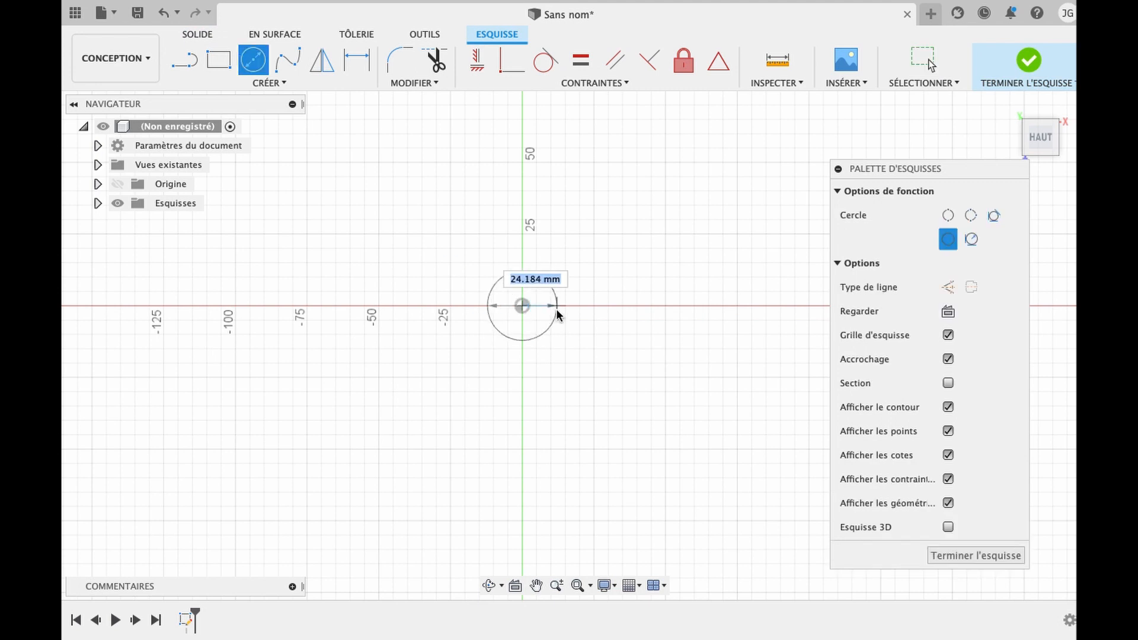
text(30)
key(Return)
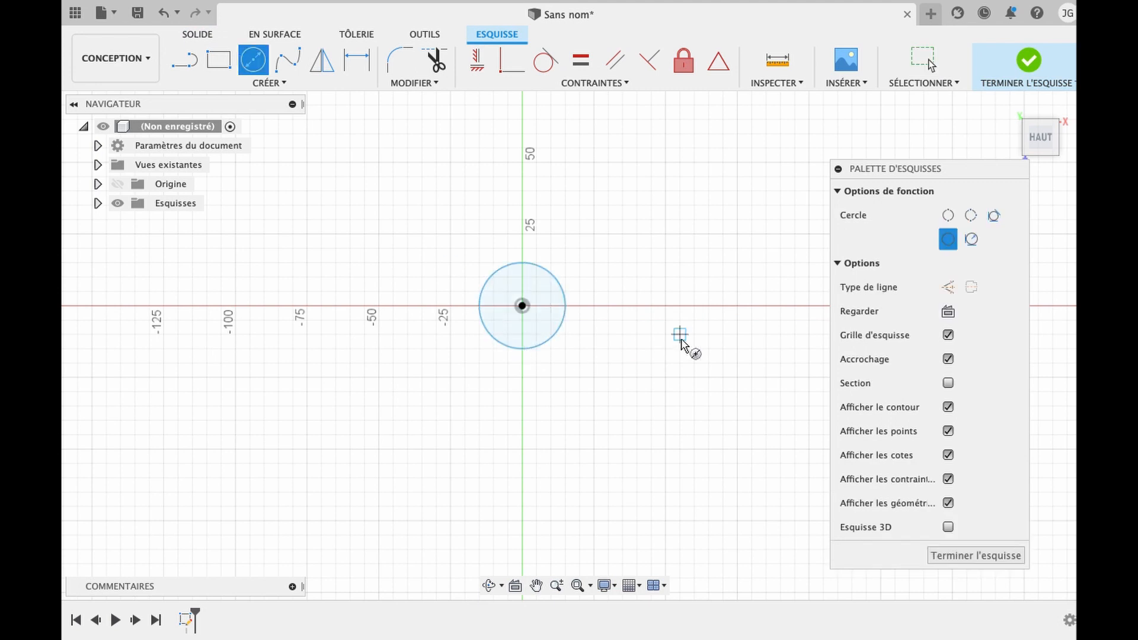
- Draw a 100 mm horizontal line starting from the uppermost point of the circle
scroll(681, 343, right, 10)
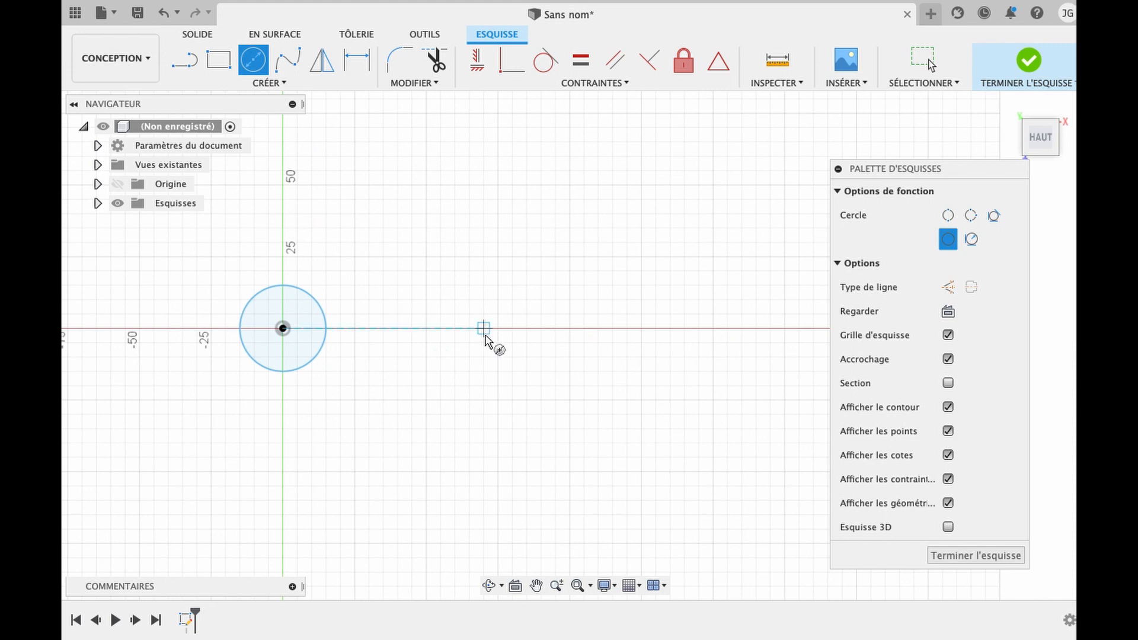
click(185, 59)
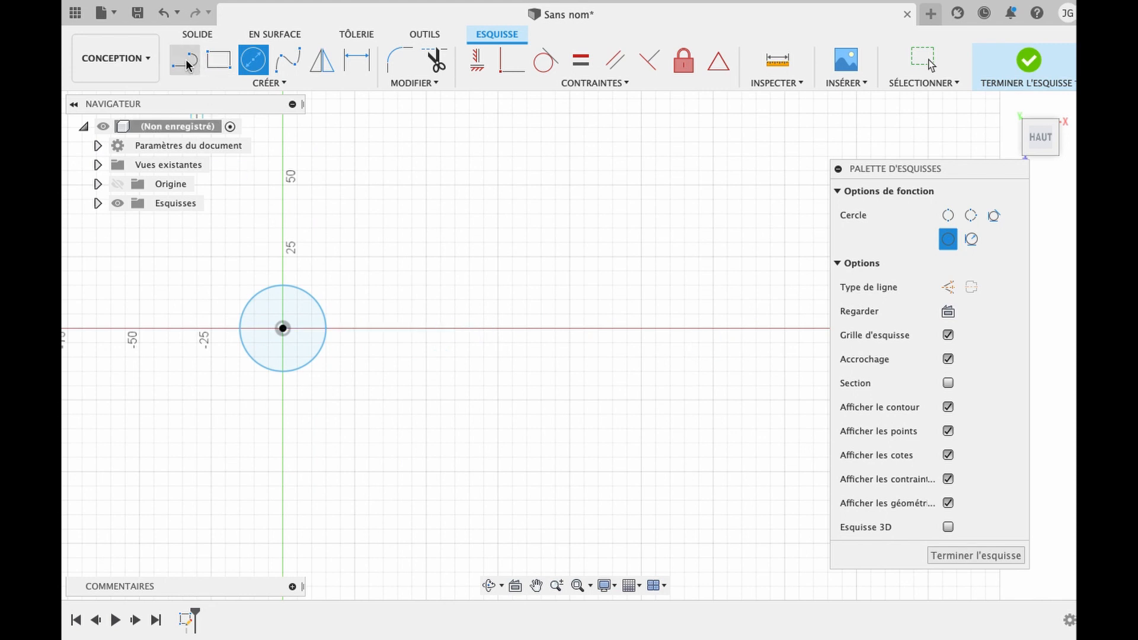
click(284, 285)
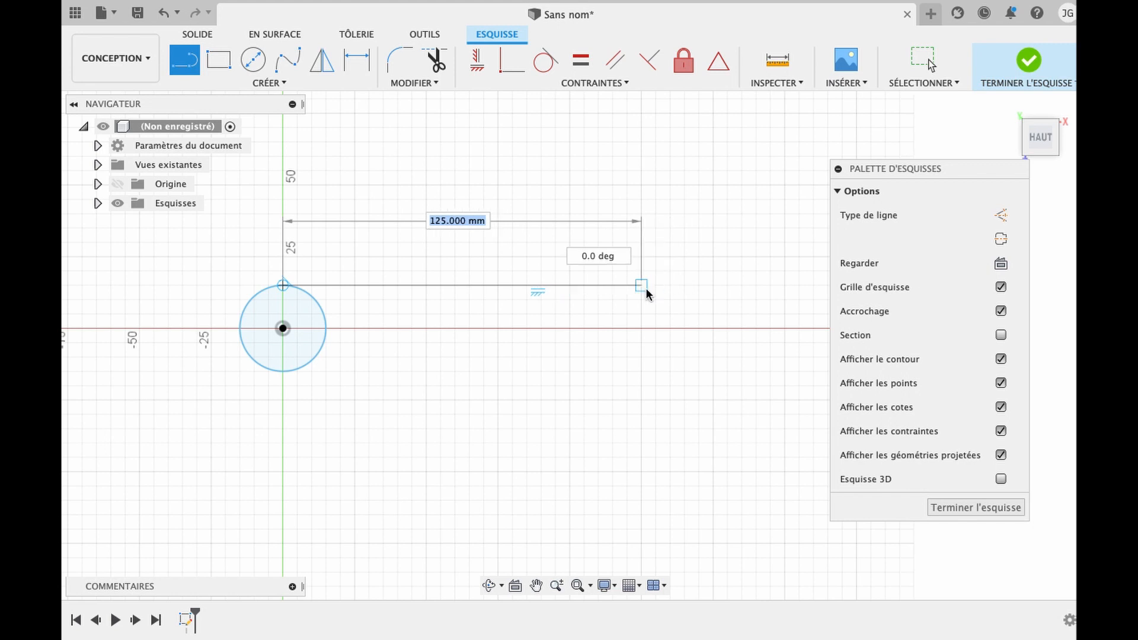
text(100)
key(Tab)
key(Return)
key(Escape)
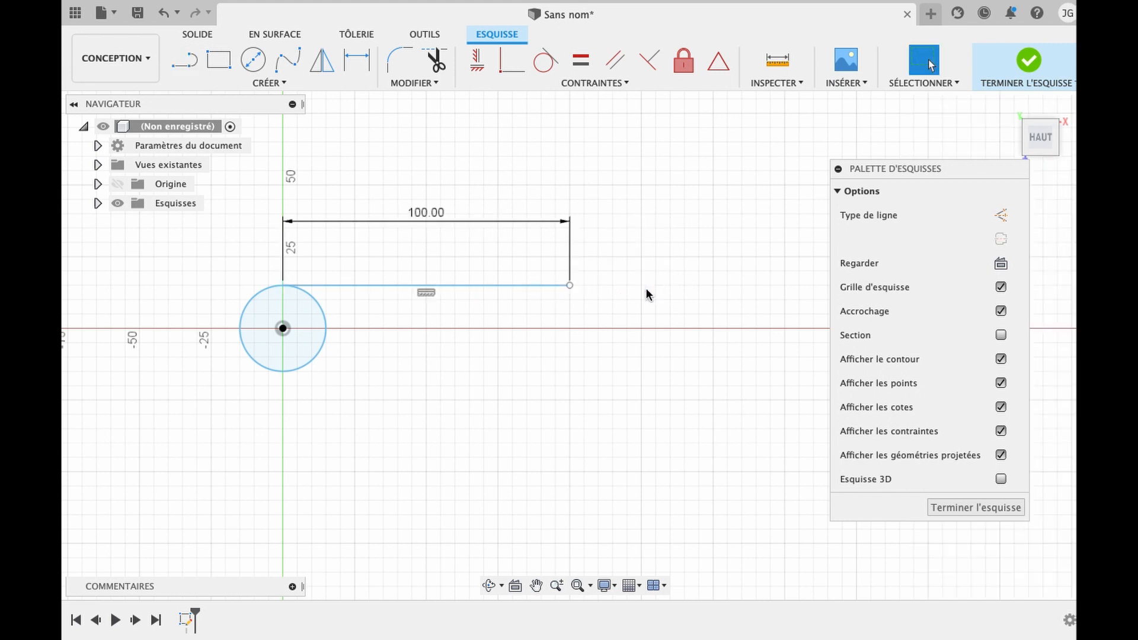
- Draw a 30 mm two-point circle straight down from the free end of the 100 mm line
click(268, 84)
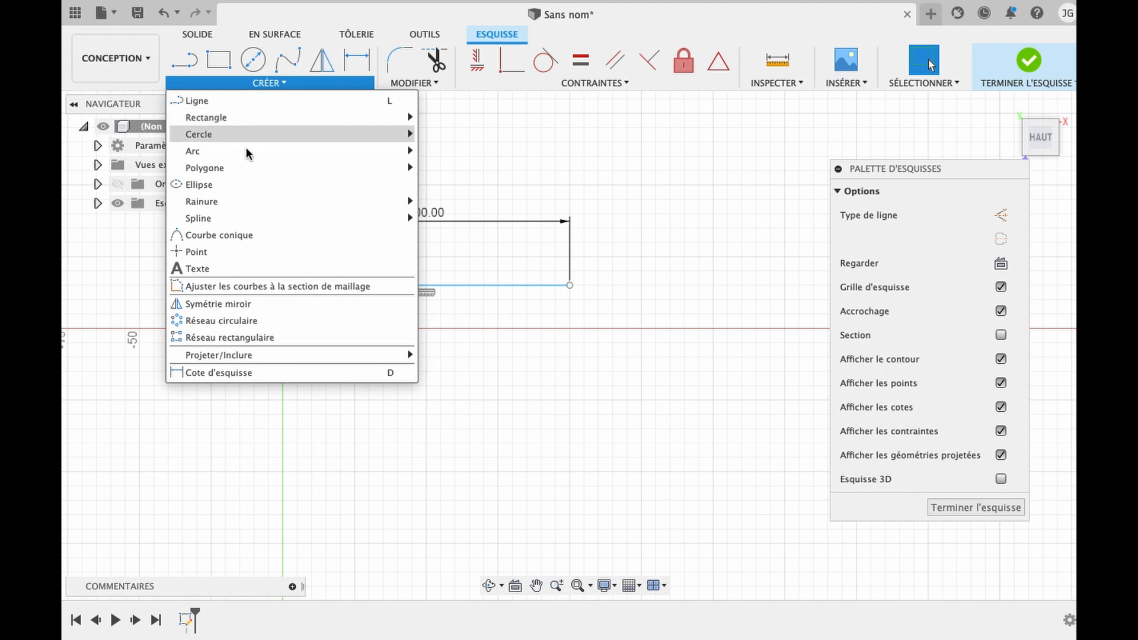
mouse_move(244, 151)
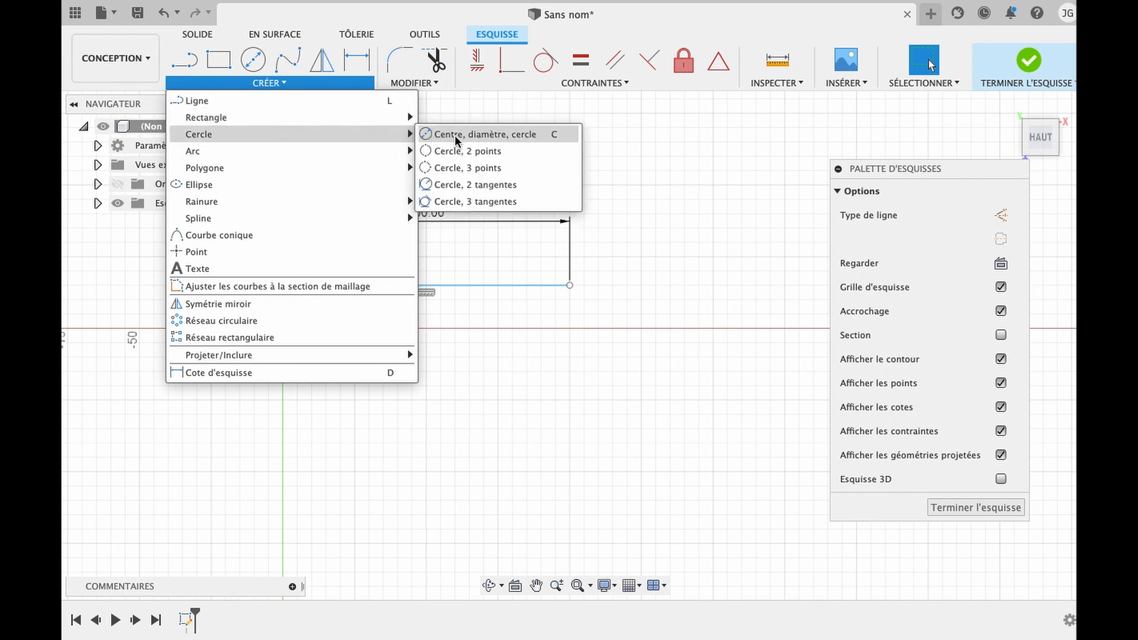
click(455, 148)
click(569, 285)
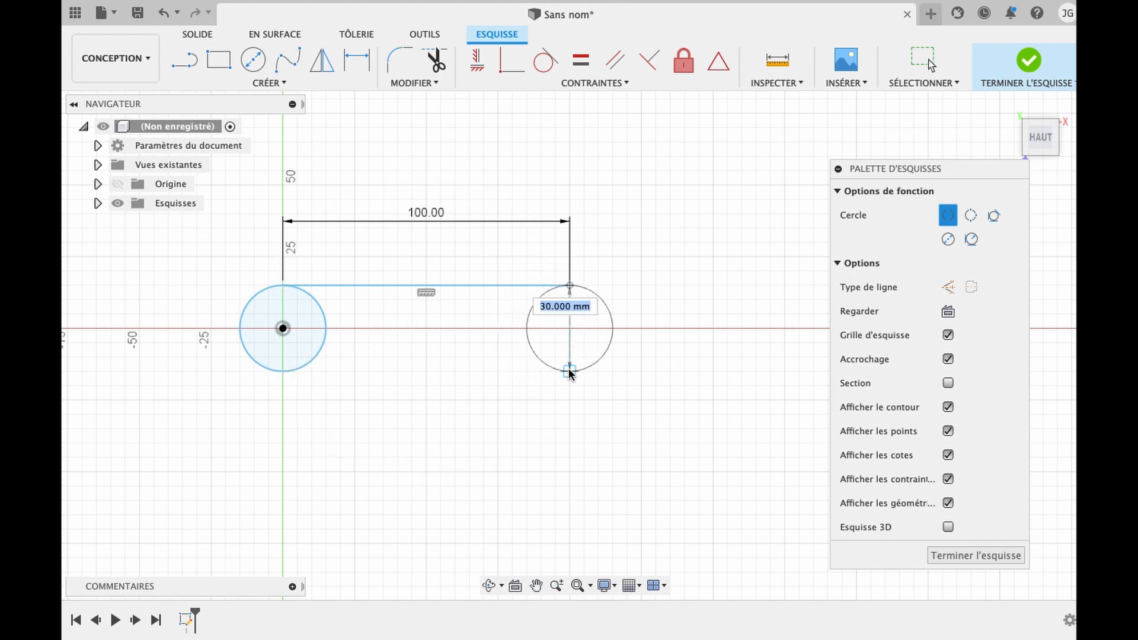
click(571, 373)
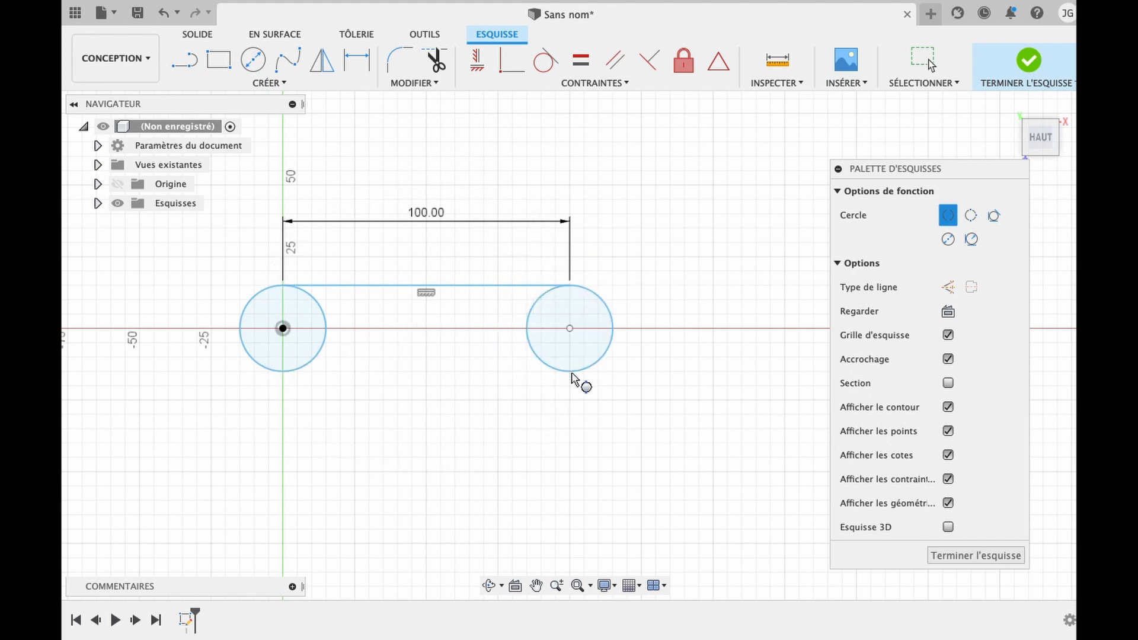
key(Escape)
- Draw a line joining the lowest points of the two 30 mm circles to close the slot outline
click(184, 64)
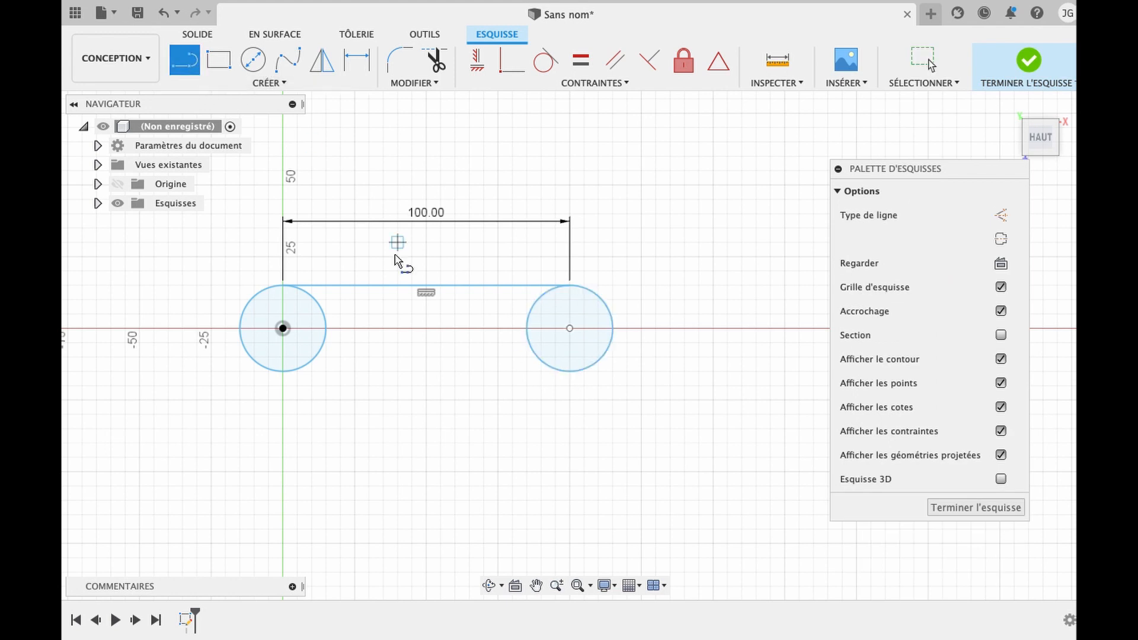
click(283, 372)
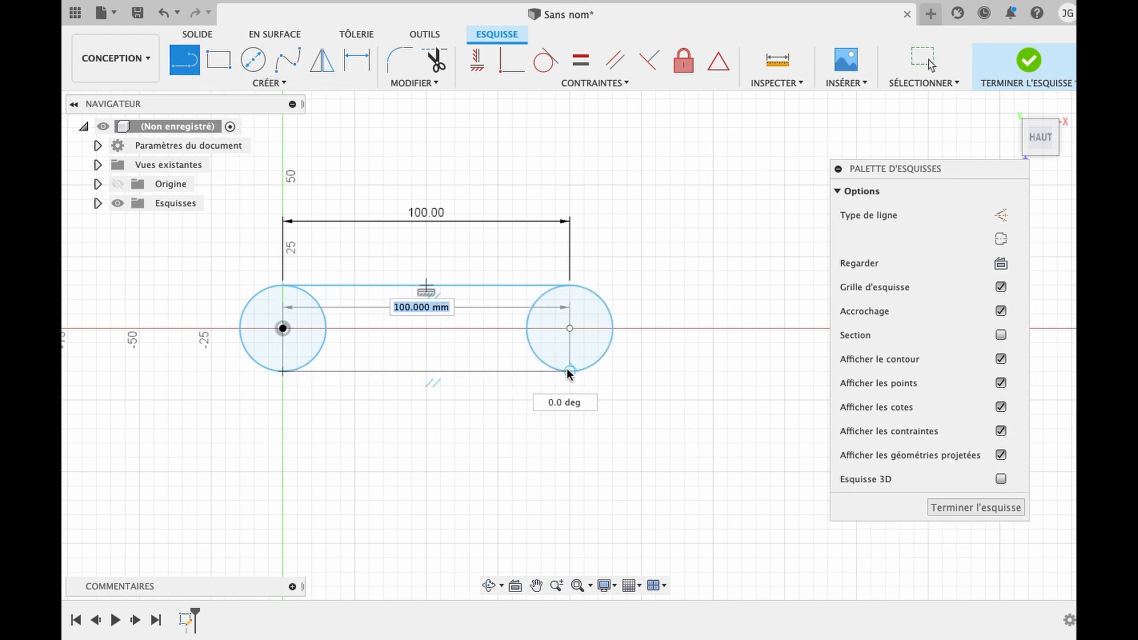
click(569, 372)
key(Escape)
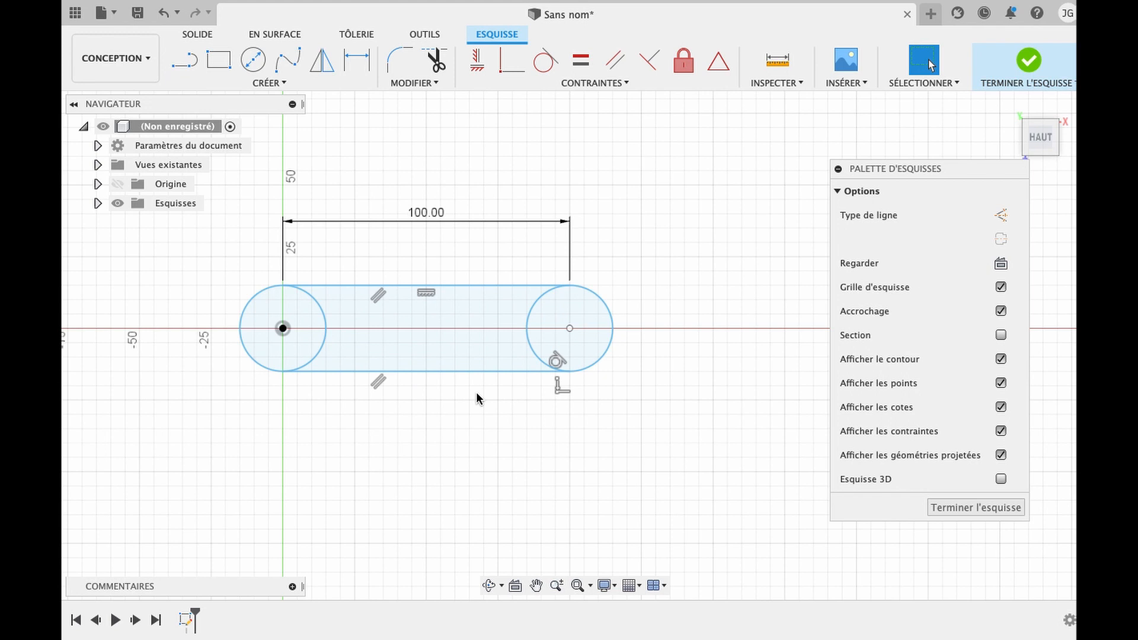
- Trim the inner arcs of both circles so only the rounded slot outline is left
key(t)
click(327, 325)
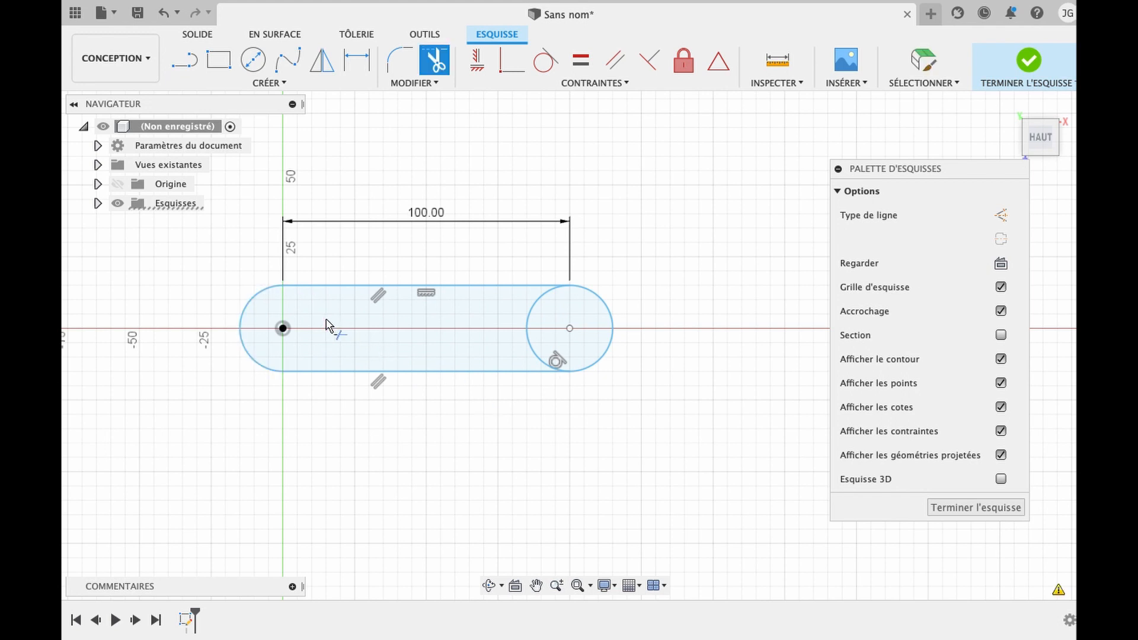
click(532, 328)
key(Escape)
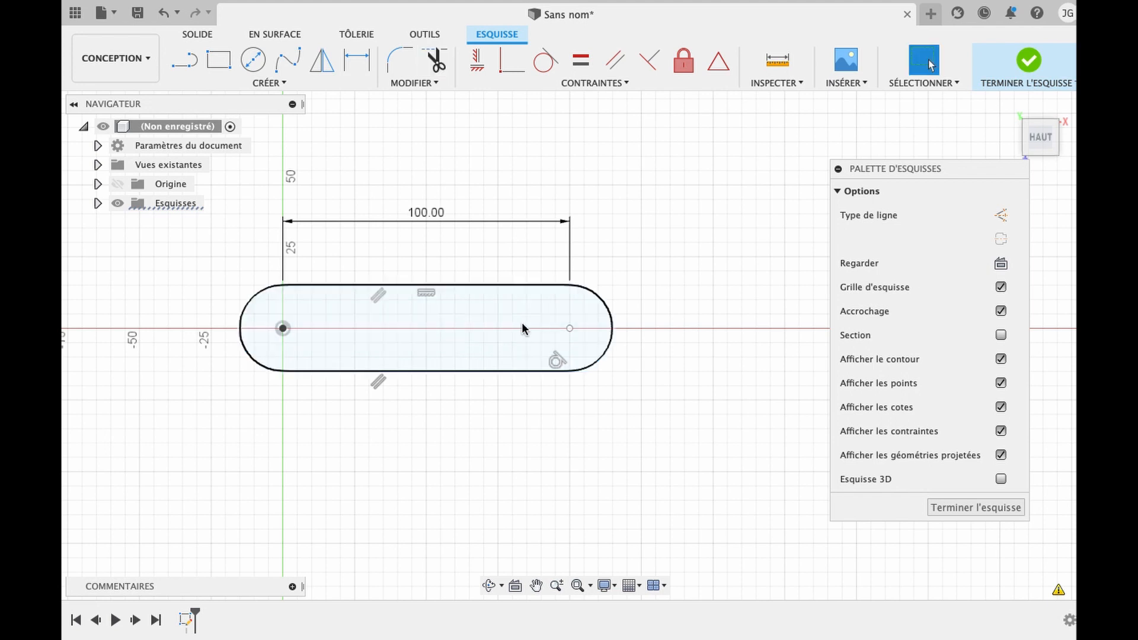
- Extrude the slot profile 3 mm as a new body
click(522, 322)
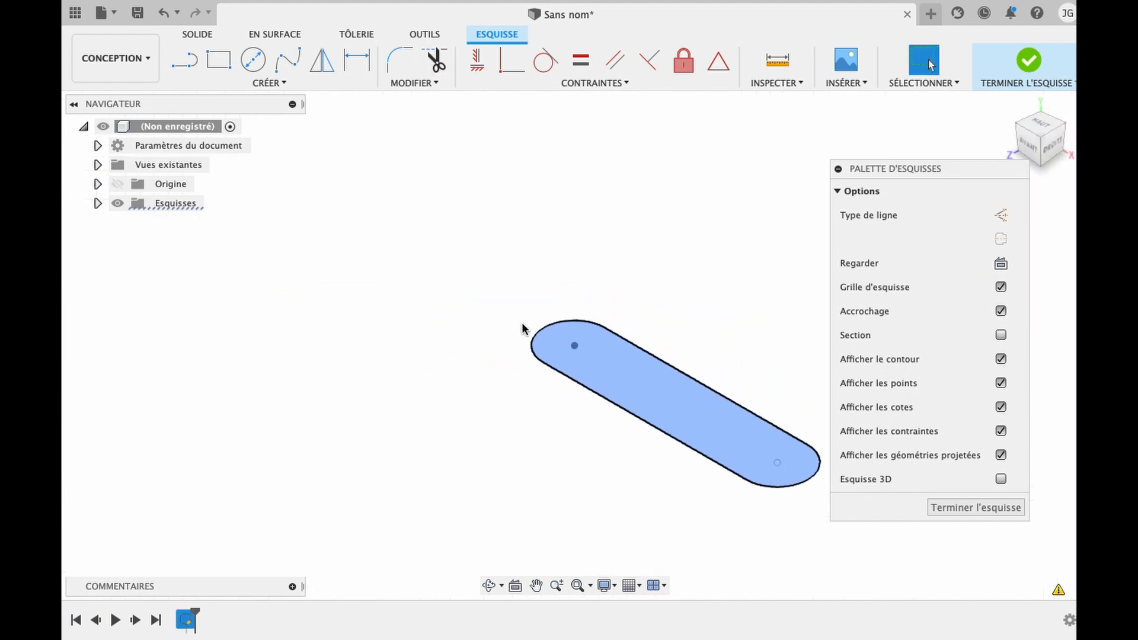
key(e)
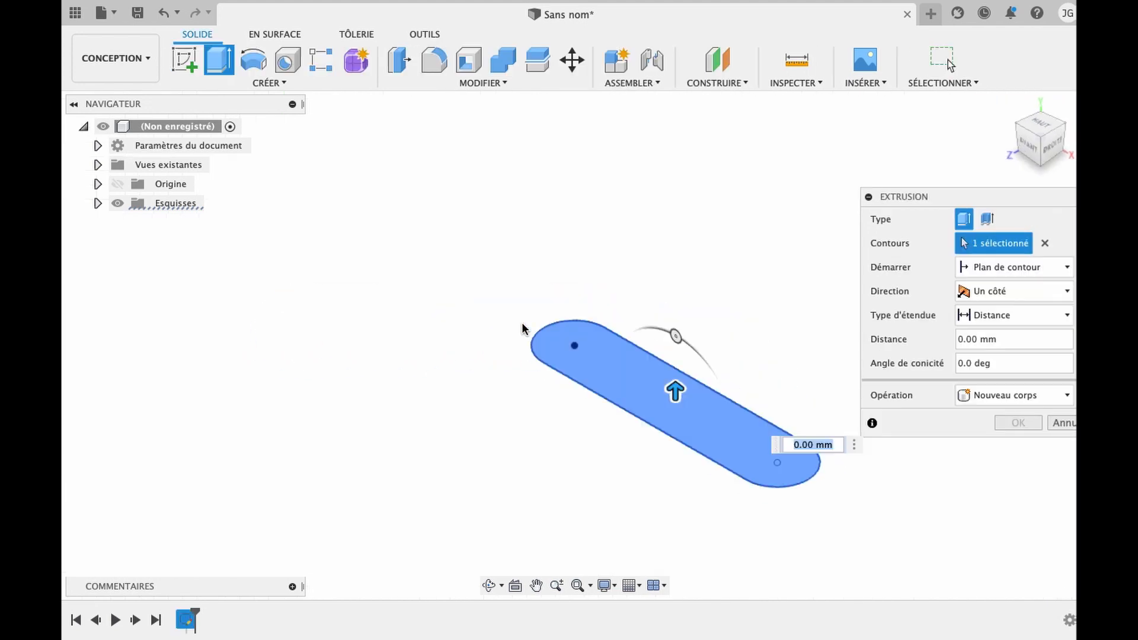
text(3)
key(Return)
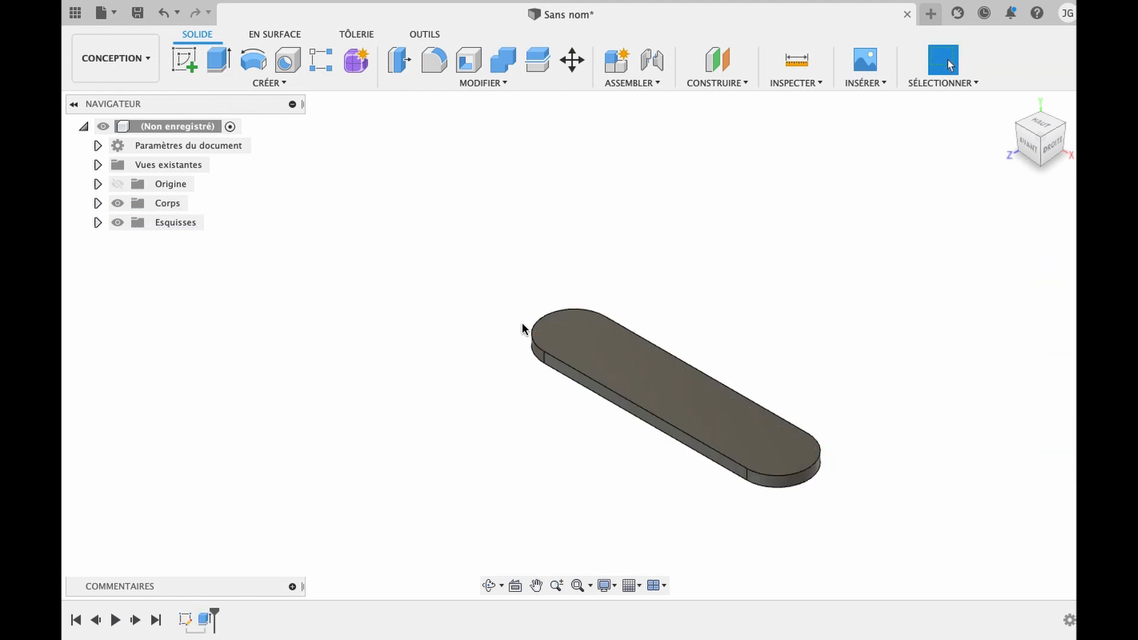
- Start a sketch on the plate's upper face and draw a 10 mm circle near the origin, slightly off the centreline
click(184, 59)
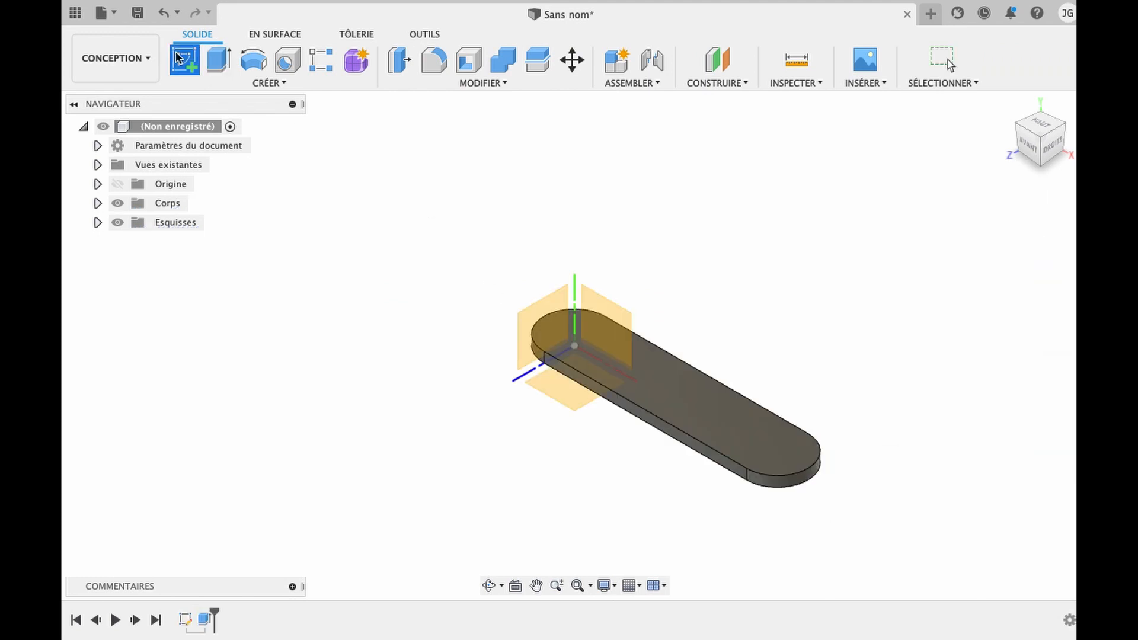
click(699, 388)
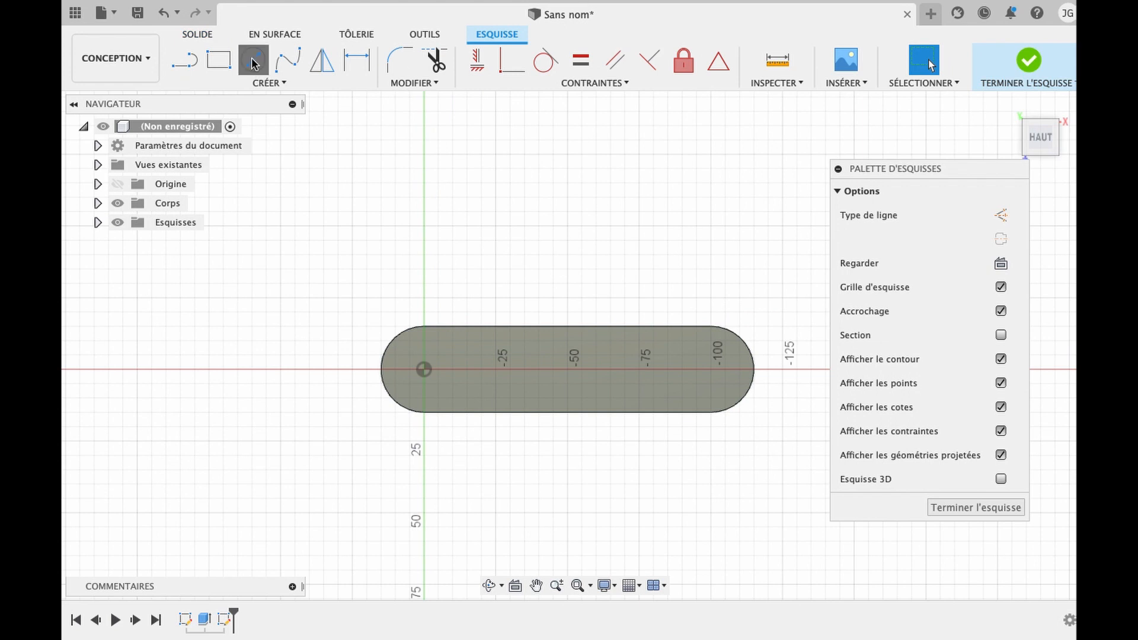
click(253, 62)
click(438, 384)
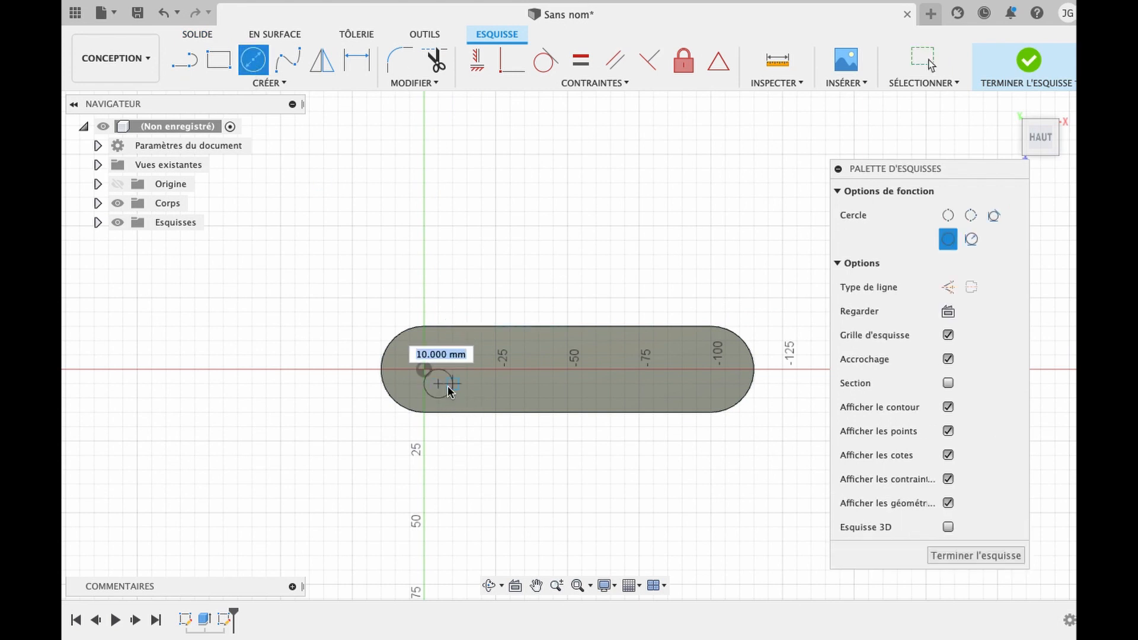
click(451, 391)
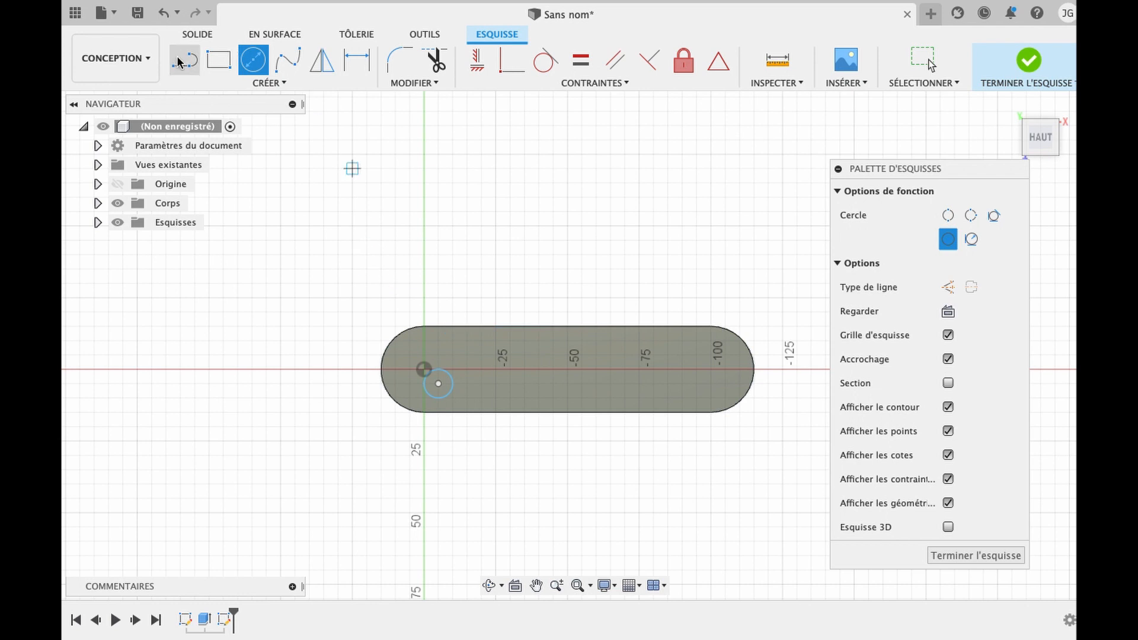
- Draw guide lines from the plate's rounded end at the origin to its centre, and from there to both long edges
click(177, 62)
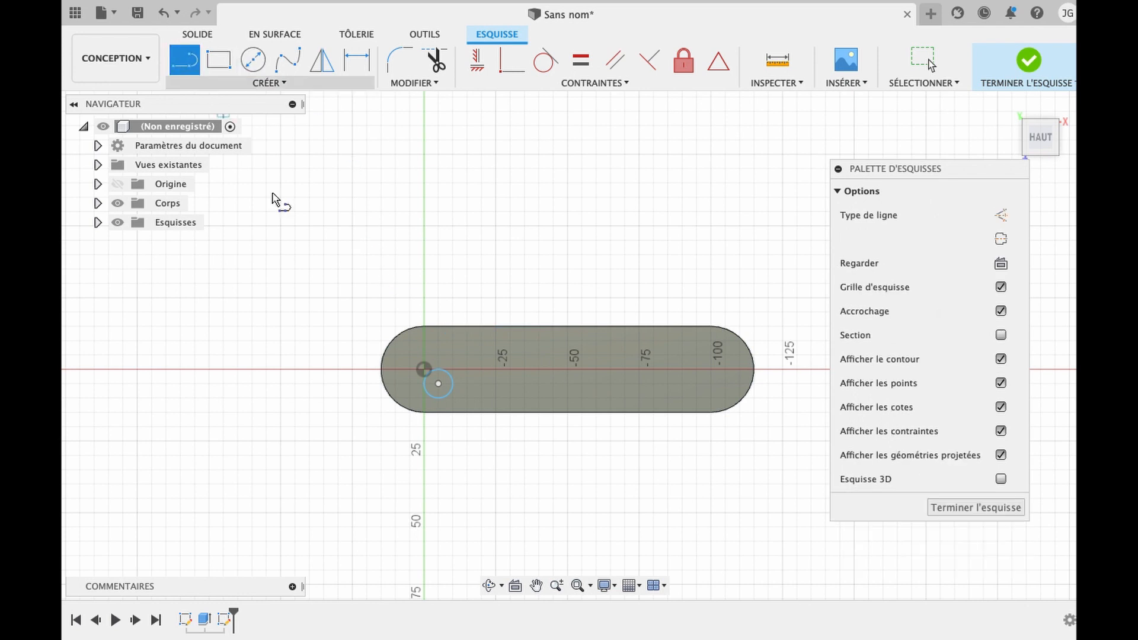
click(382, 370)
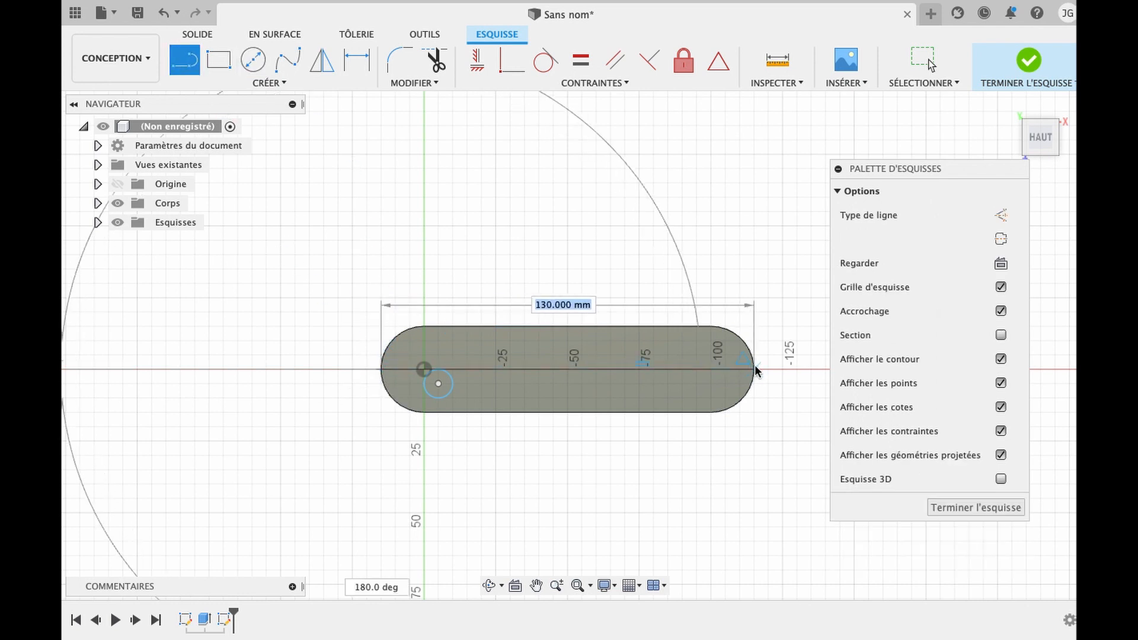
click(567, 374)
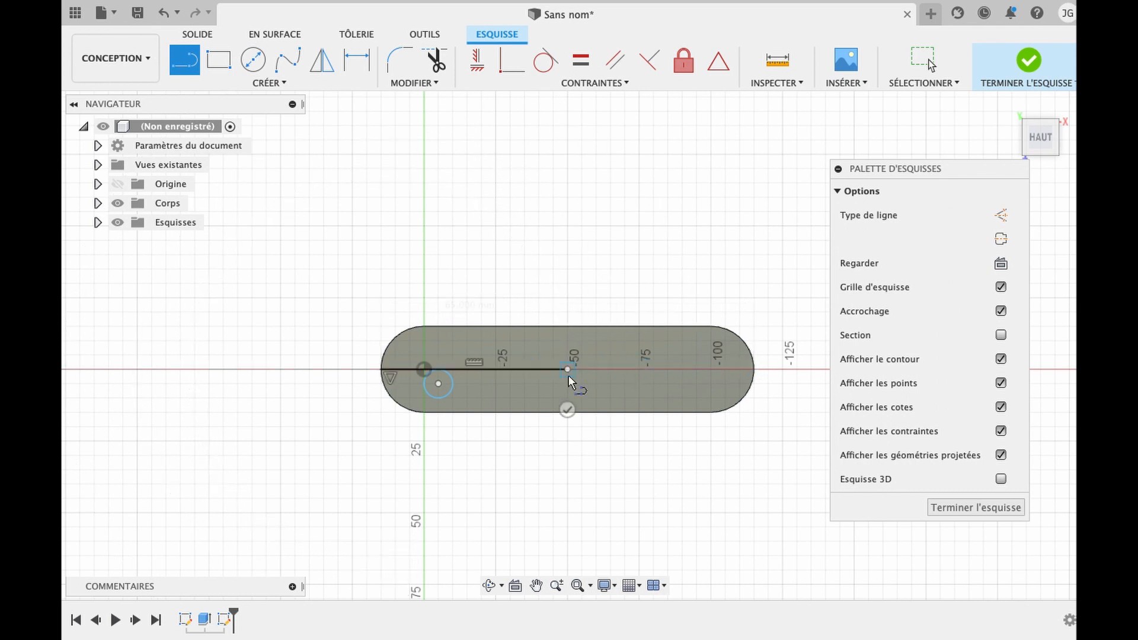
click(567, 326)
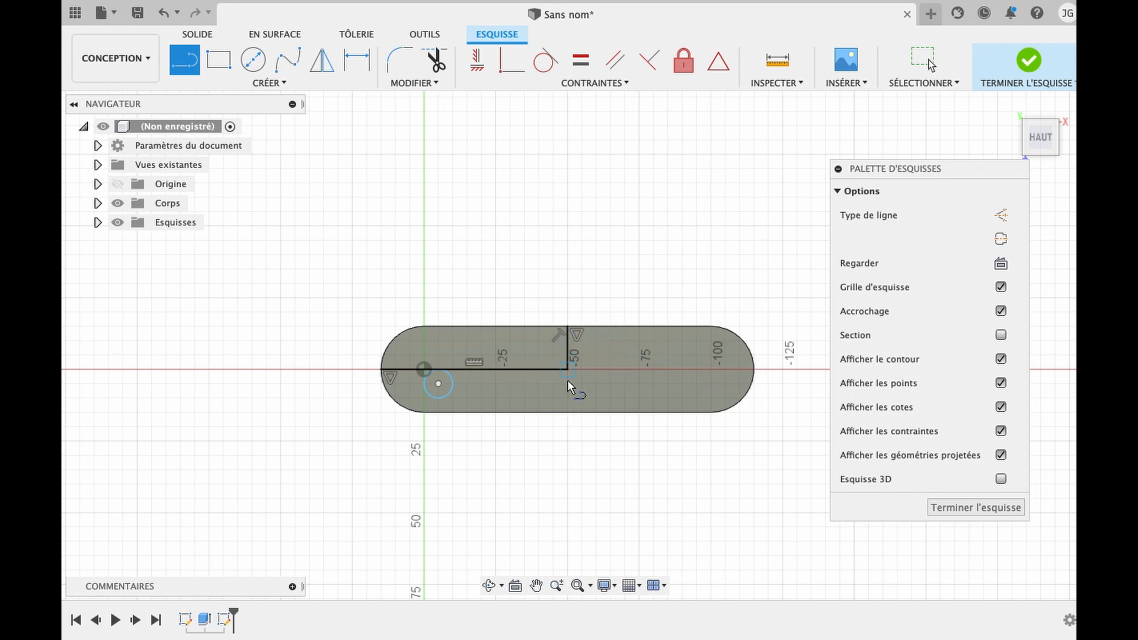
click(567, 411)
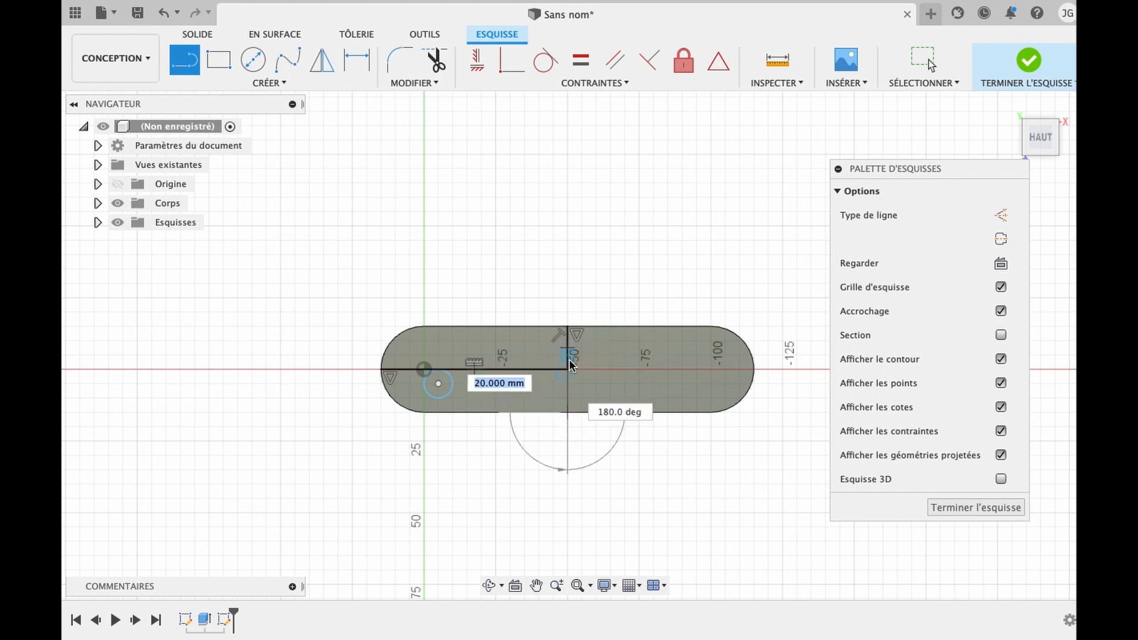
key(Escape)
- Trim the horizontal guide line between the small circle and the plate's centre, and try trimming the upper half of the vertical guide
key(t)
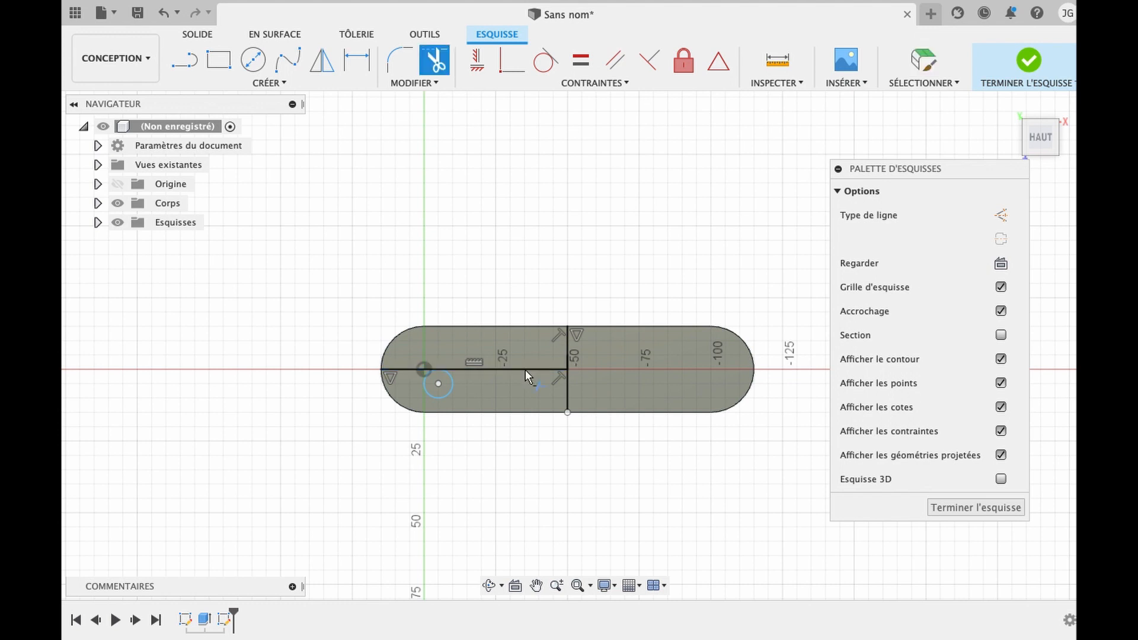
click(520, 368)
click(568, 348)
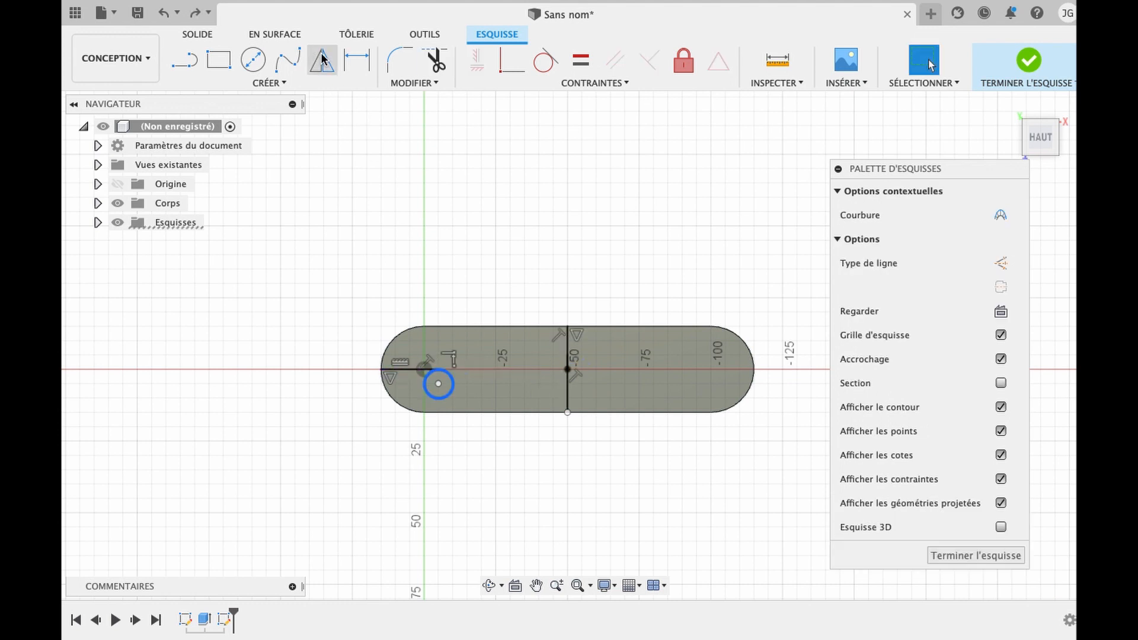
- Mirror the 10 mm circle about the vertical guide line at the plate's middle
click(322, 58)
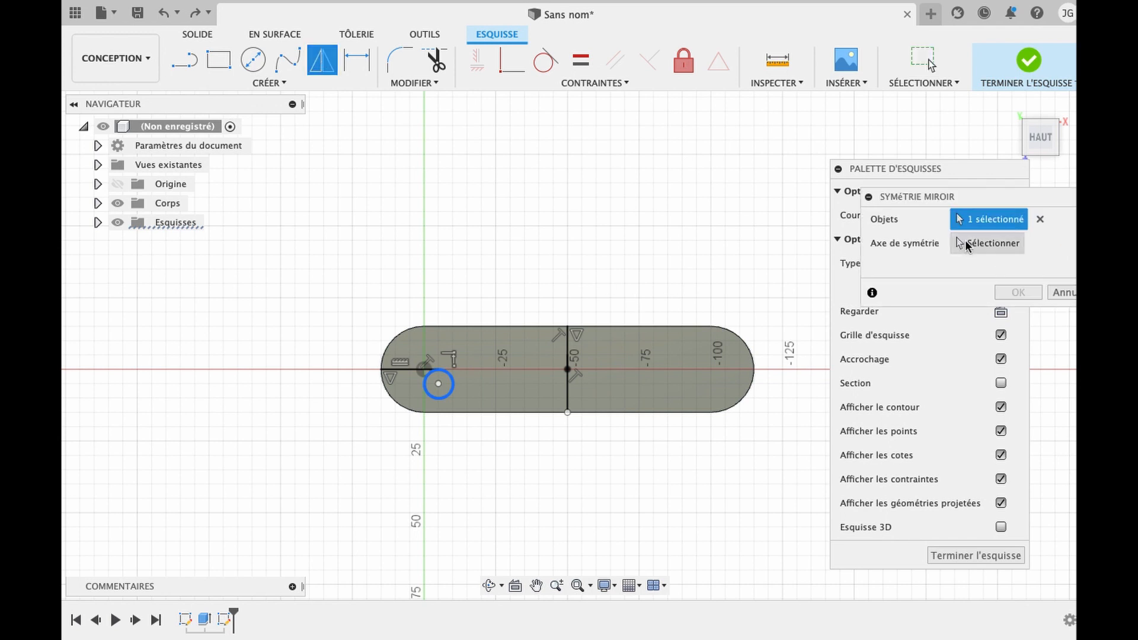
click(567, 396)
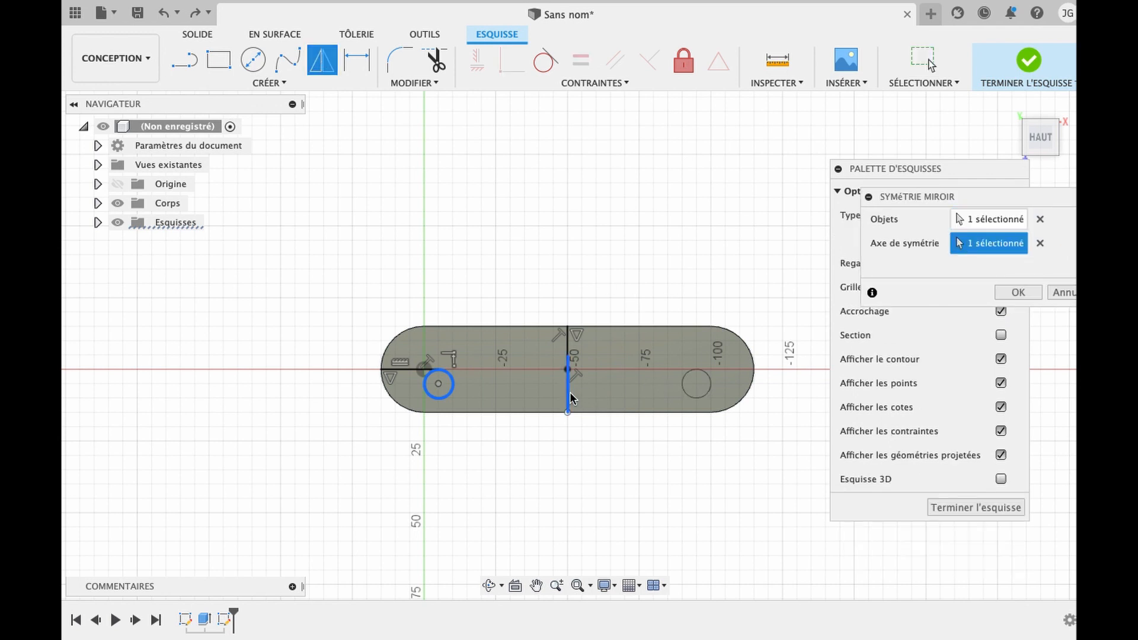
key(Return)
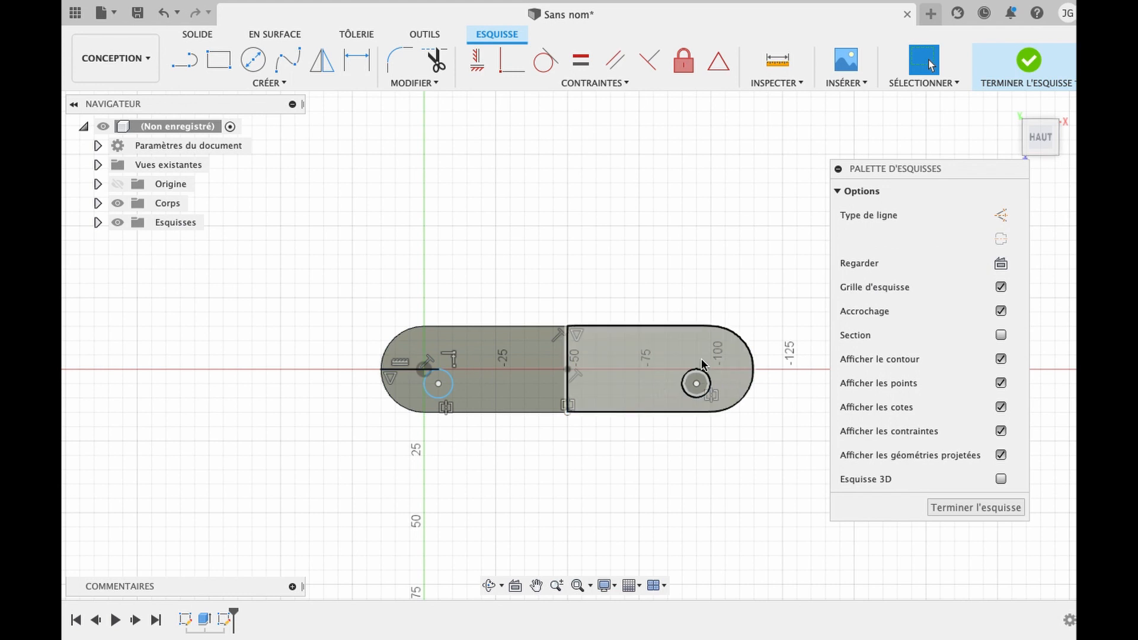
- Trim away both halves of the vertical guide line and the remaining horizontal piece beside the origin
key(t)
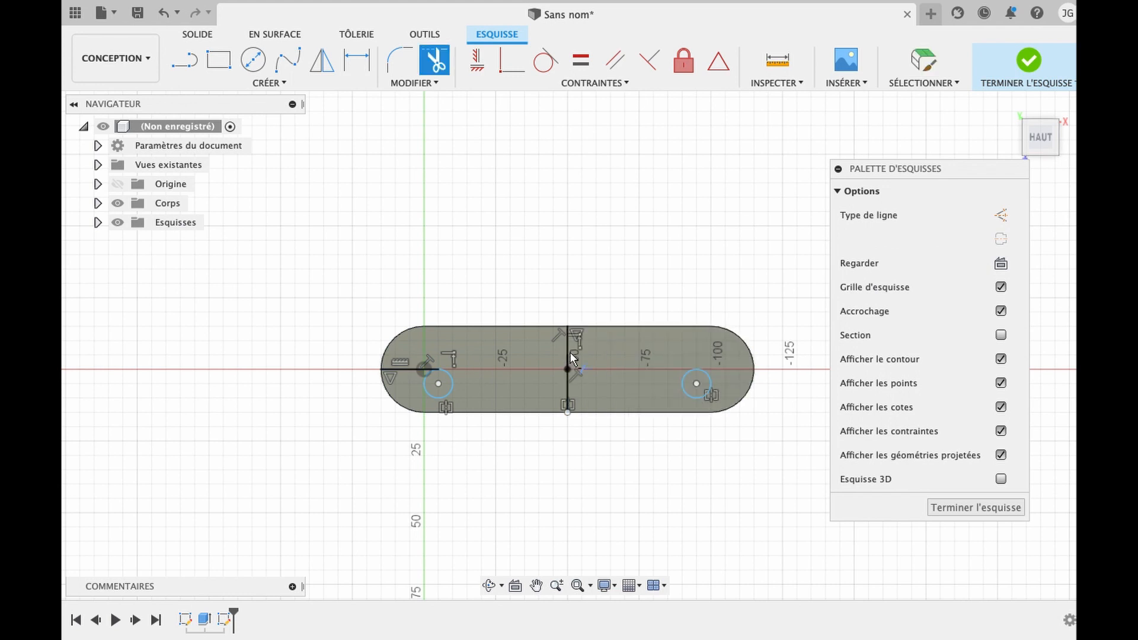
click(567, 353)
click(566, 388)
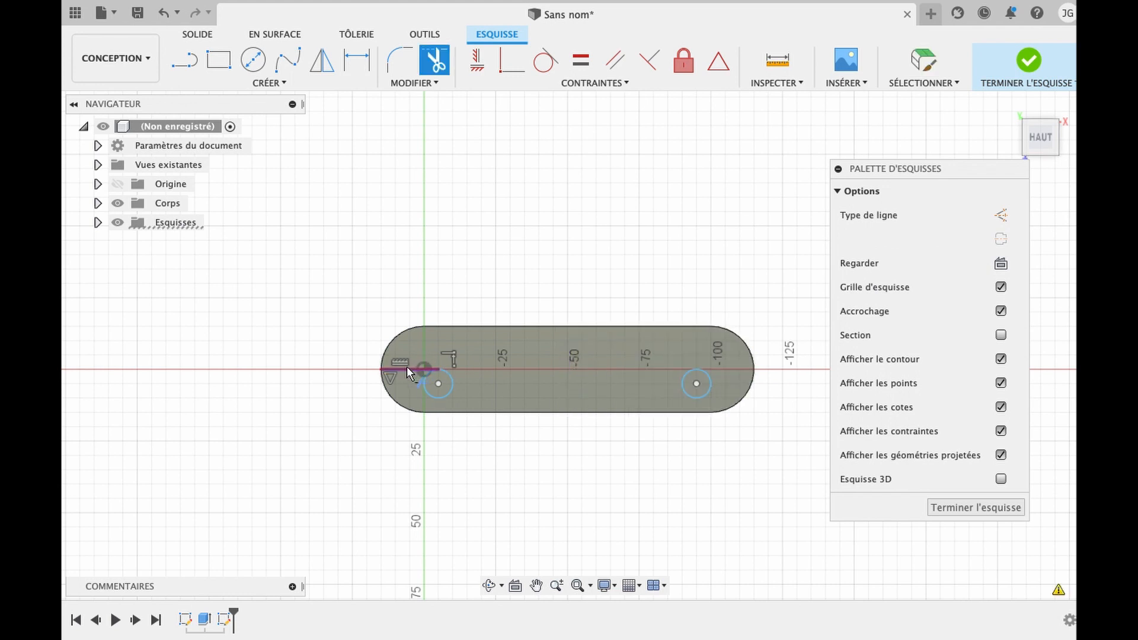
click(407, 369)
key(Escape)
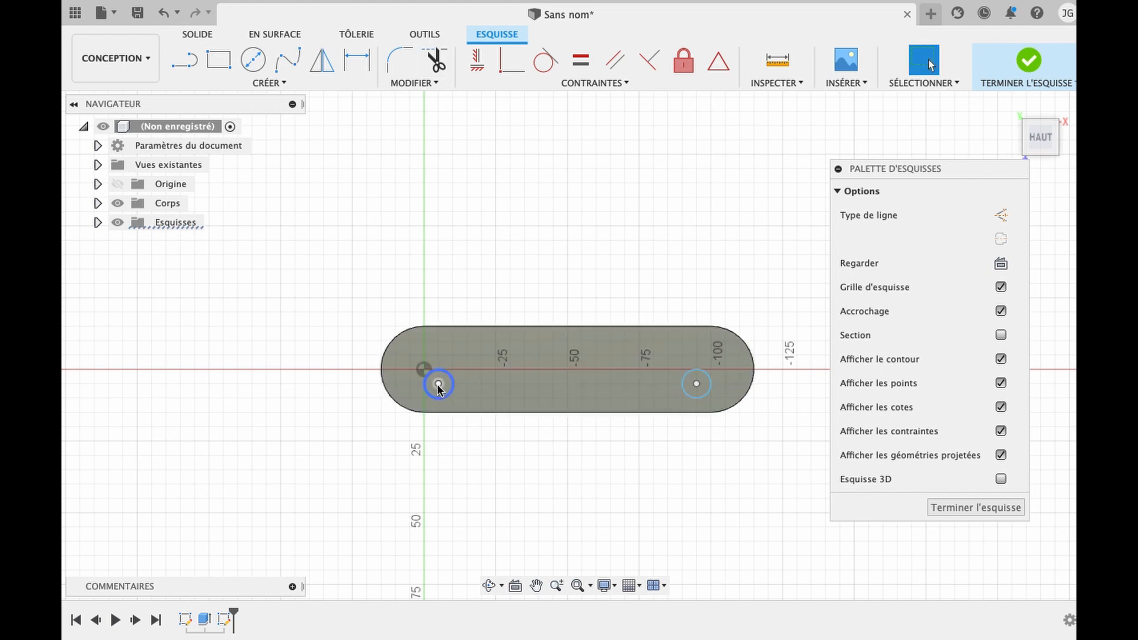
- Finish the sketch and cut both circles through the plate with a -10 mm extrusion
click(966, 507)
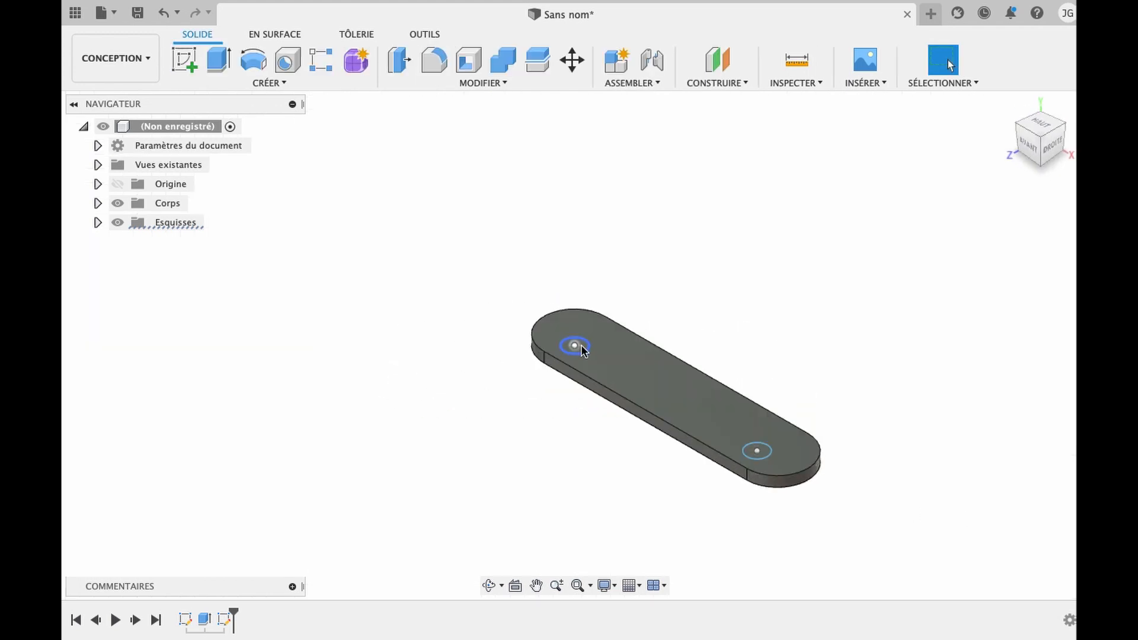
scroll(583, 351, right, 2)
scroll(584, 351, up, 3)
scroll(583, 350, right, 4)
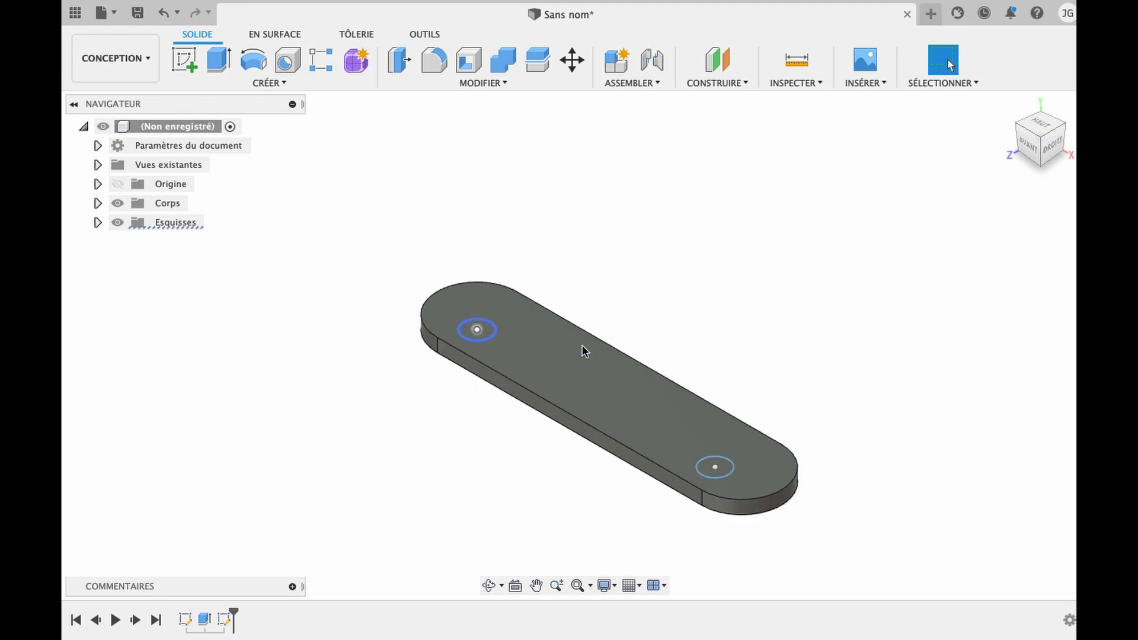
click(463, 329)
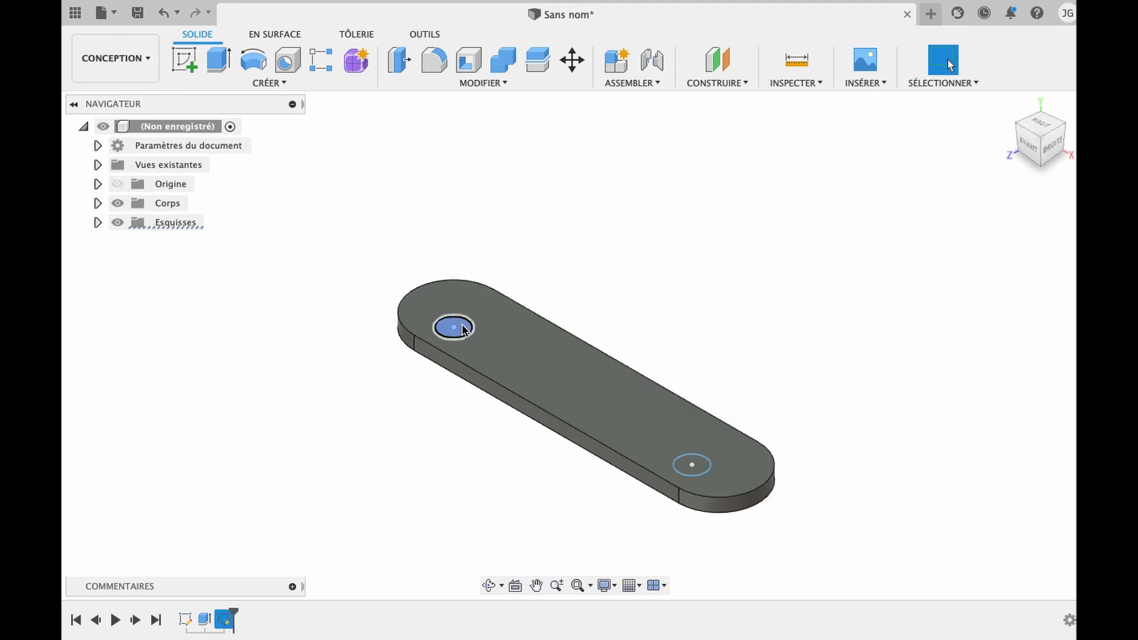
shift+click(702, 470)
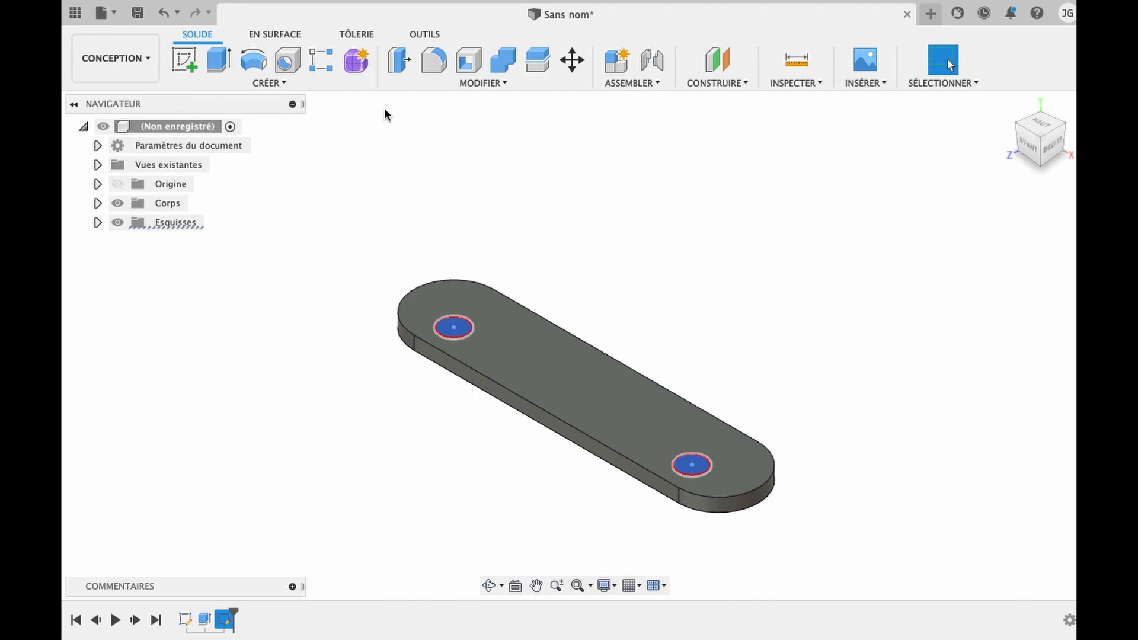
text(e)
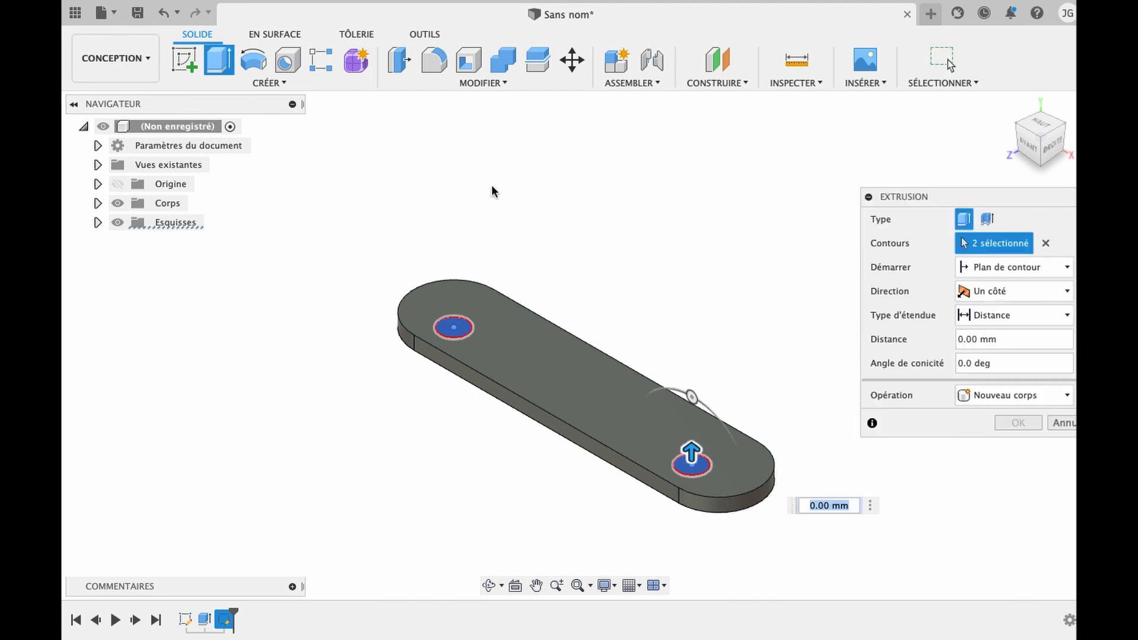
text(-10)
key(Return)
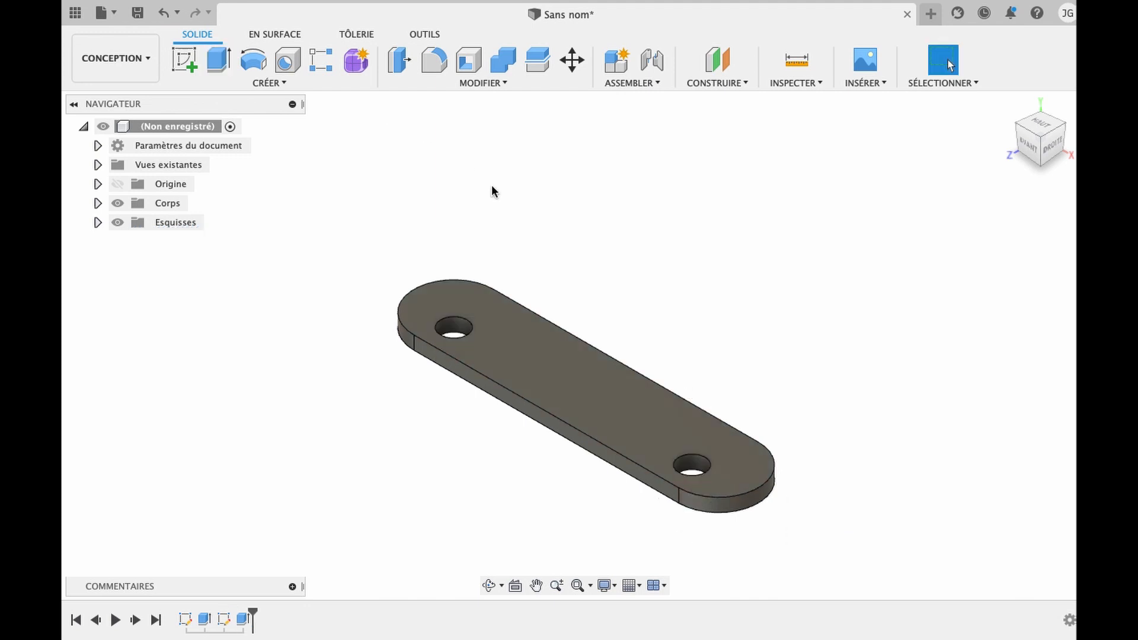
- Start a sketch on the plate's upper face and draw a 5 × 10 mm upright rectangle on the inner side of each hole
click(489, 586)
drag(562, 434, 635, 488)
key(Escape)
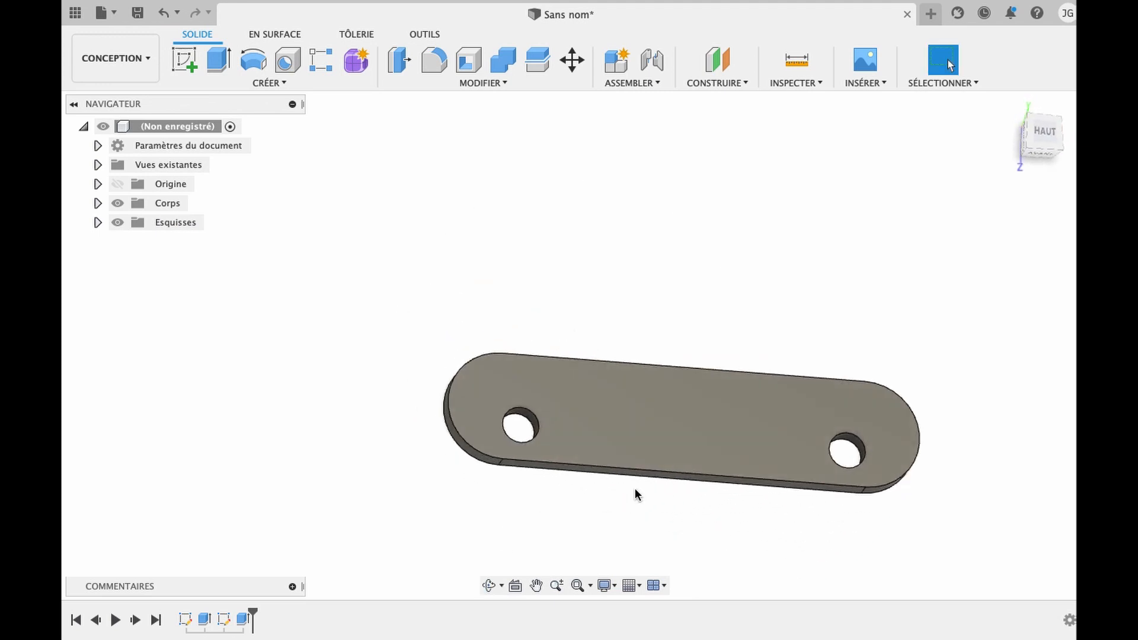
click(185, 59)
click(622, 422)
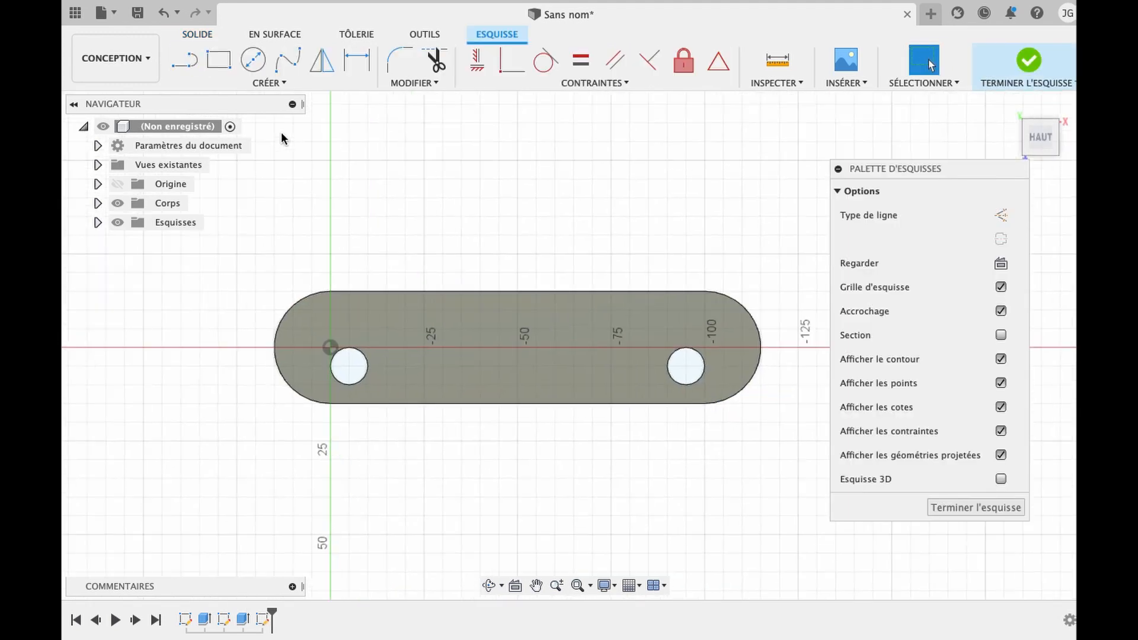
click(215, 61)
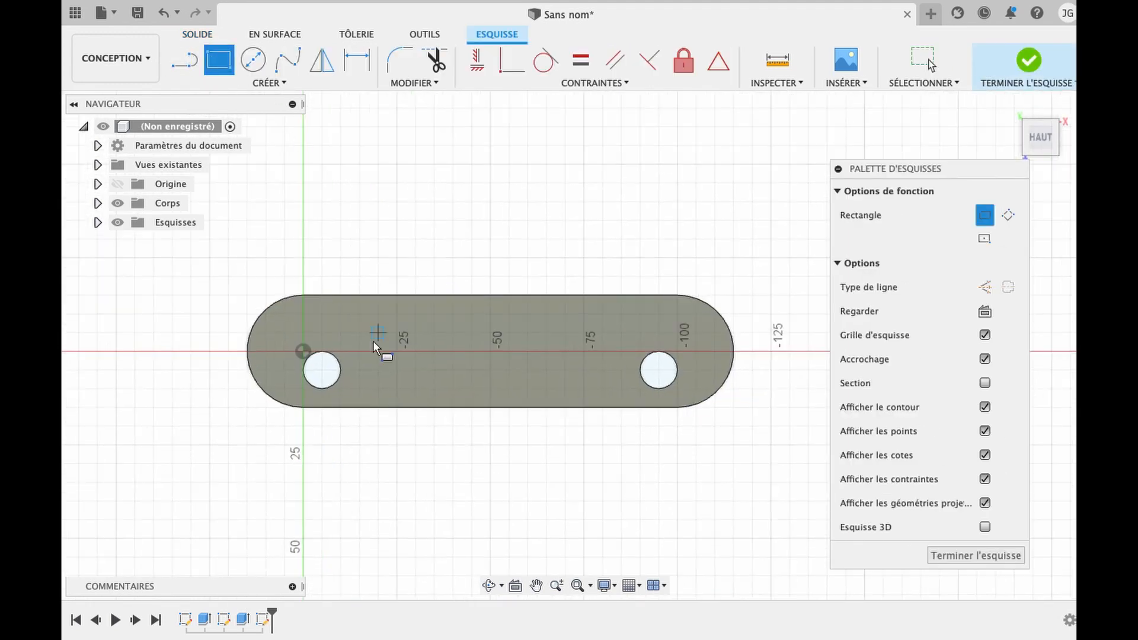
click(361, 350)
click(378, 384)
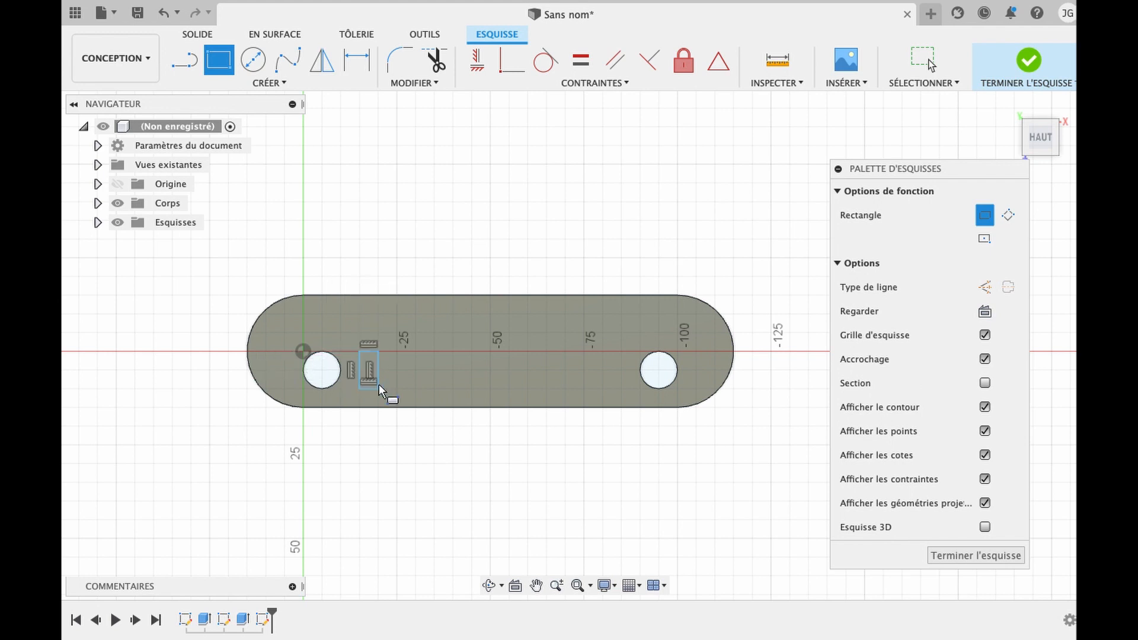
click(621, 389)
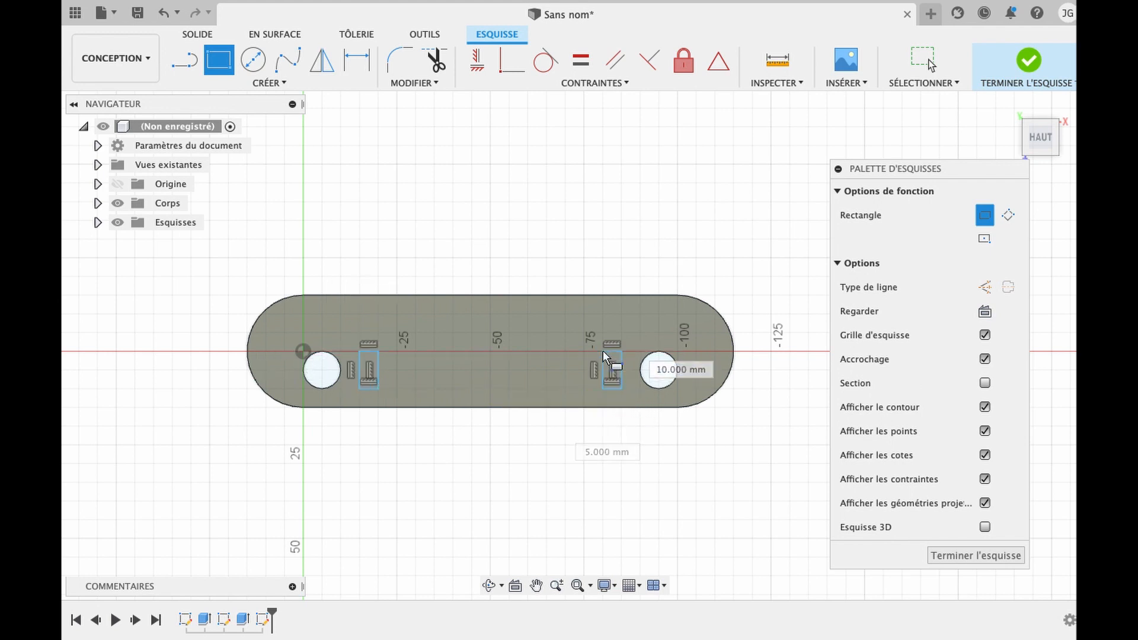
click(602, 350)
key(Escape)
- Extrude both rectangles 10 mm outward from the plate and turn the model to an angled view of the blocks
scroll(681, 308, up, 3)
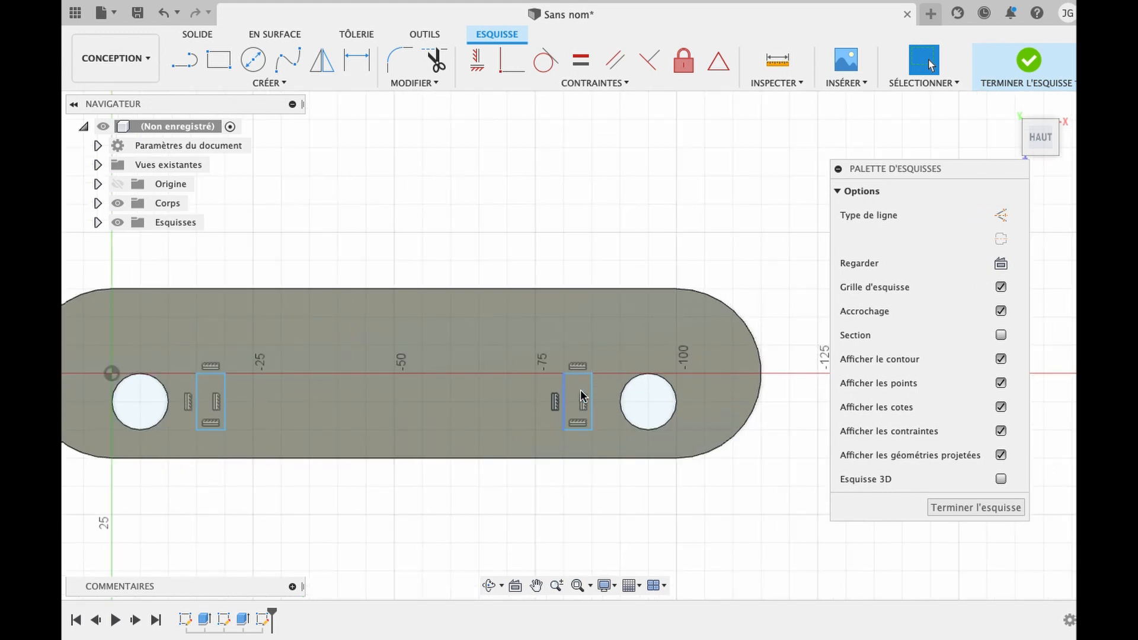
click(574, 393)
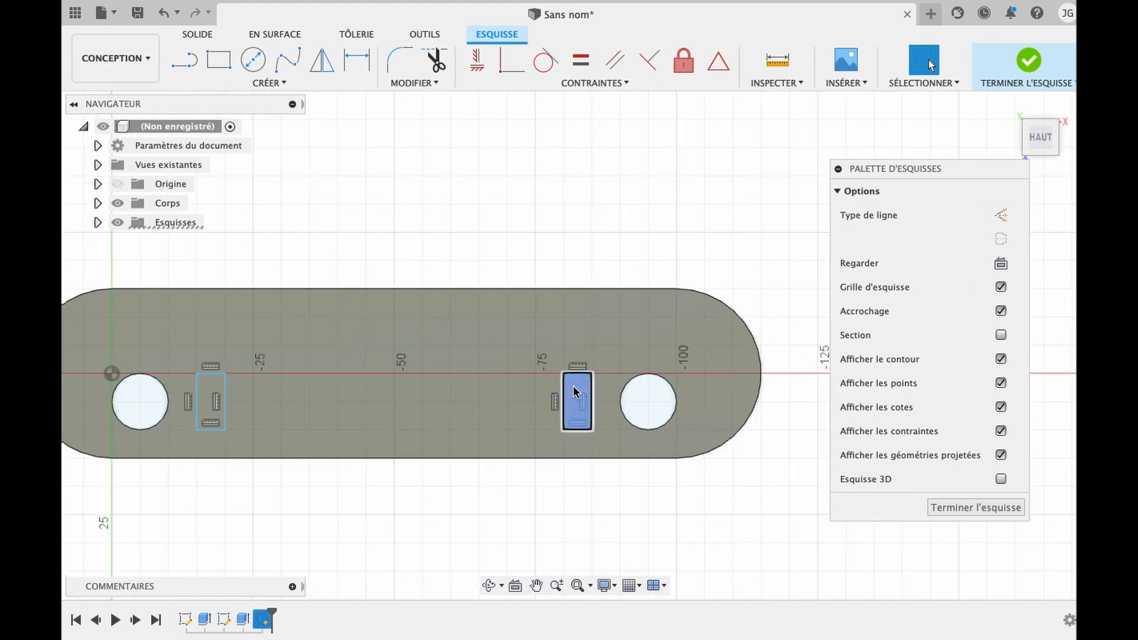
shift+click(209, 392)
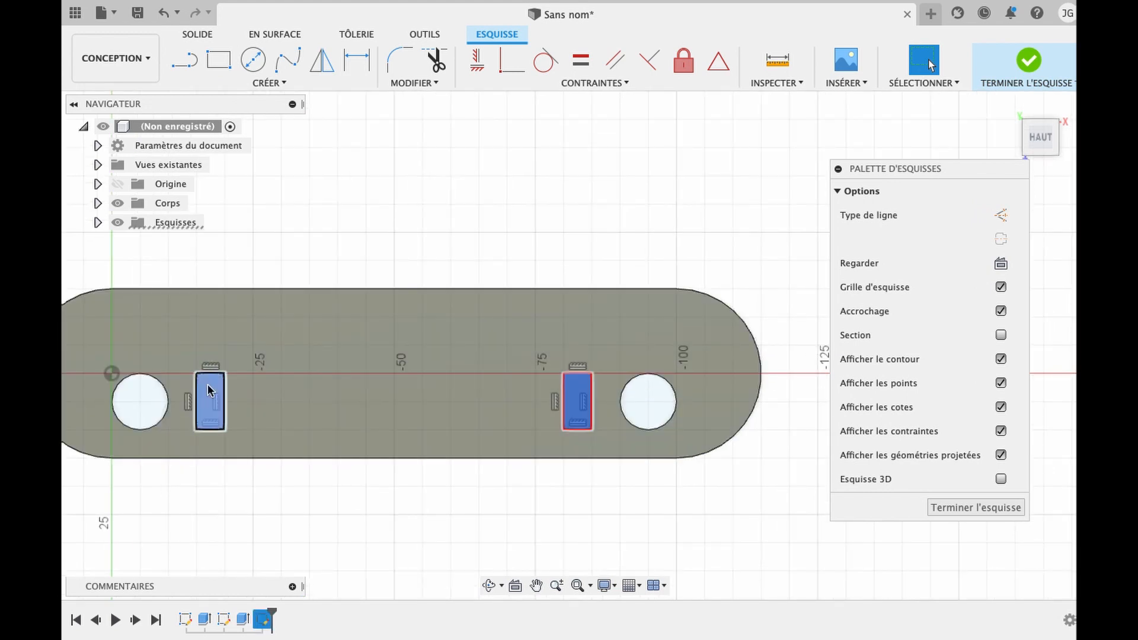
key(e)
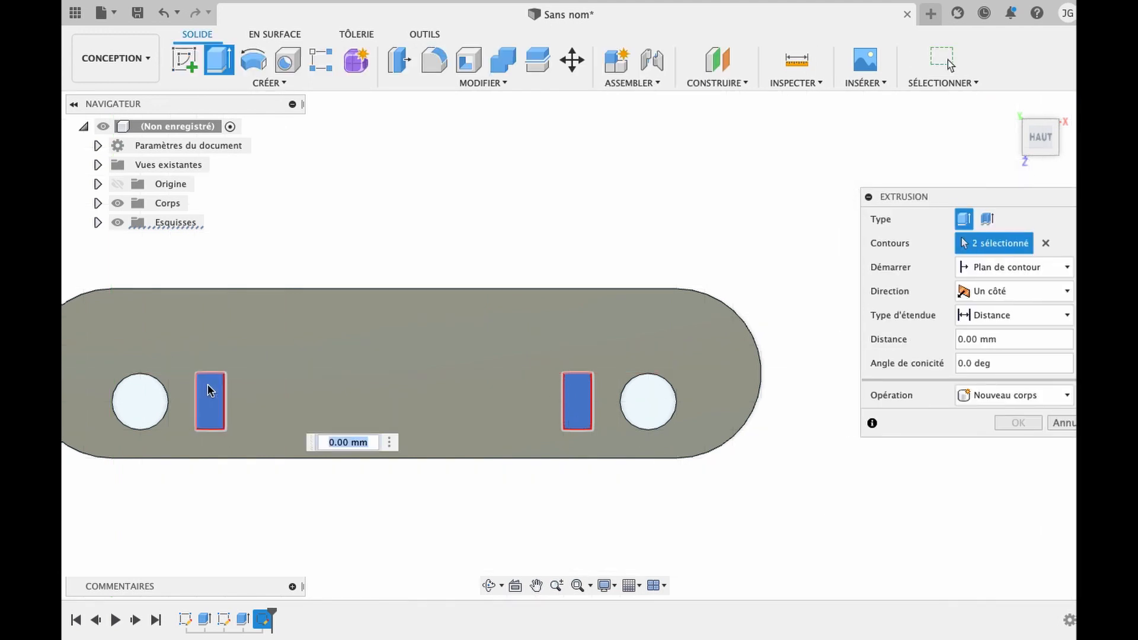
text(10)
key(Return)
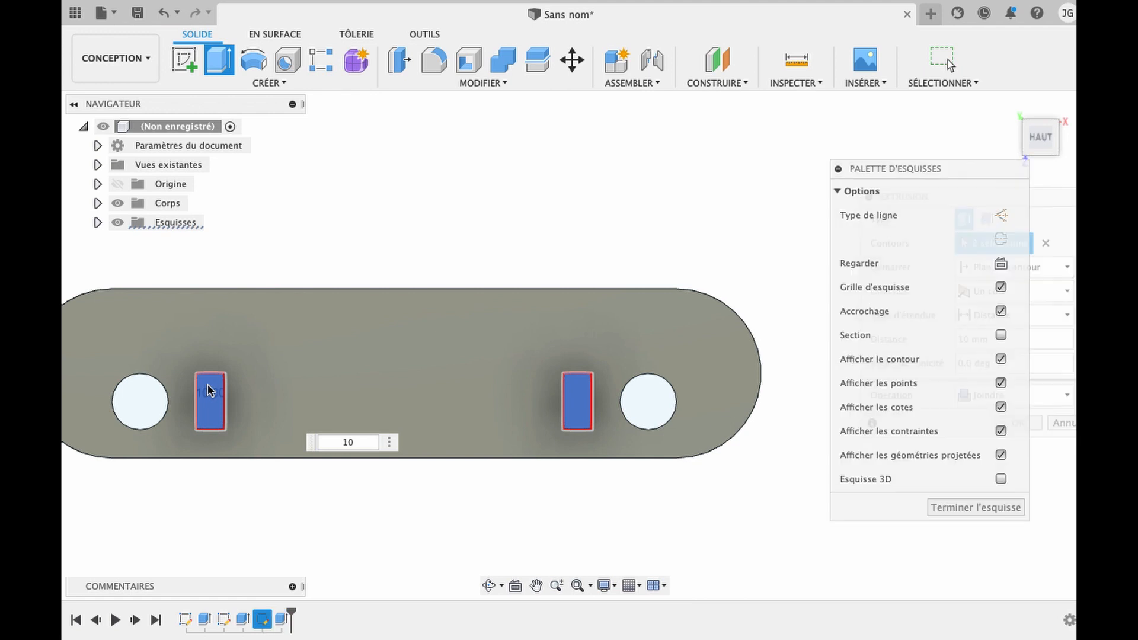
click(488, 585)
drag(492, 422, 432, 388)
click(949, 62)
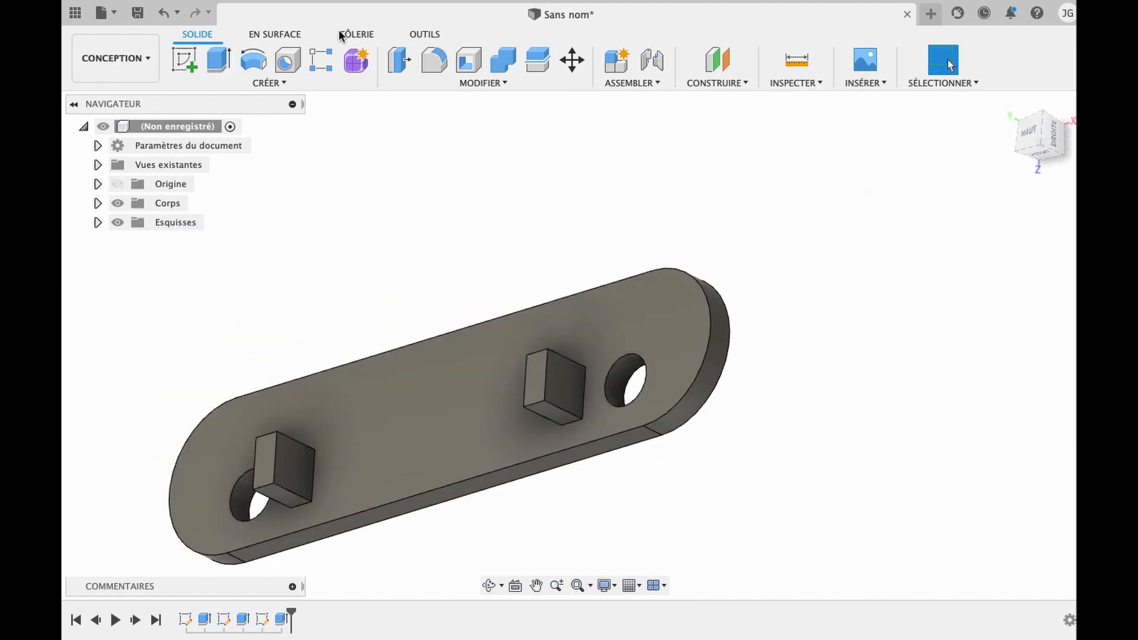
click(419, 67)
click(401, 493)
click(435, 63)
click(379, 494)
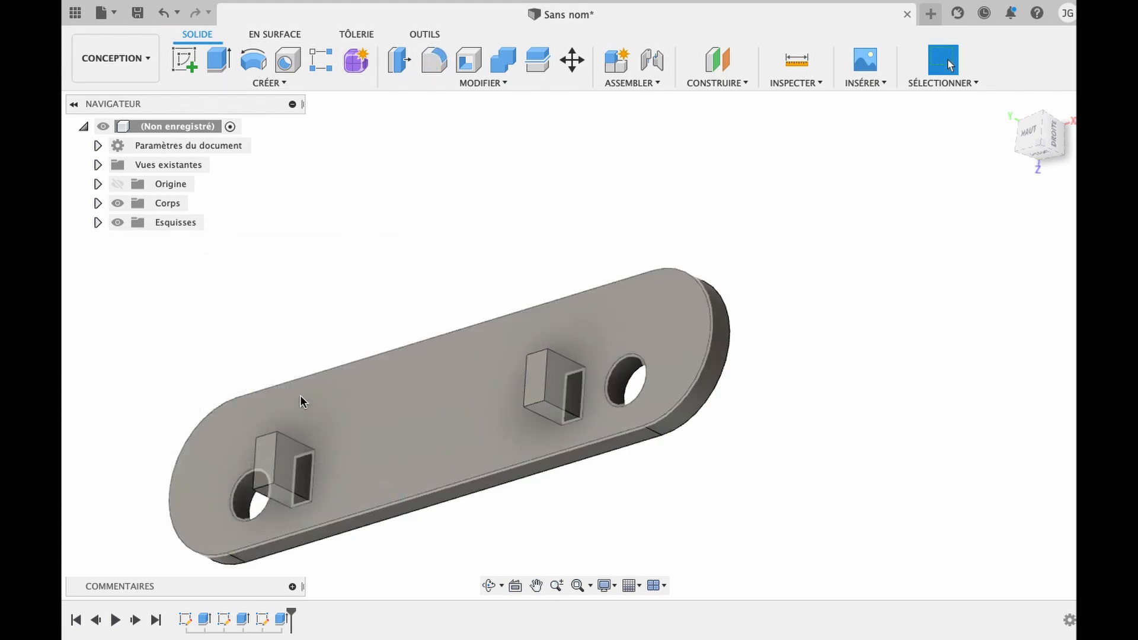
- Fillet the upper outer edge of both blocks with a constant 5 mm radius
click(267, 437)
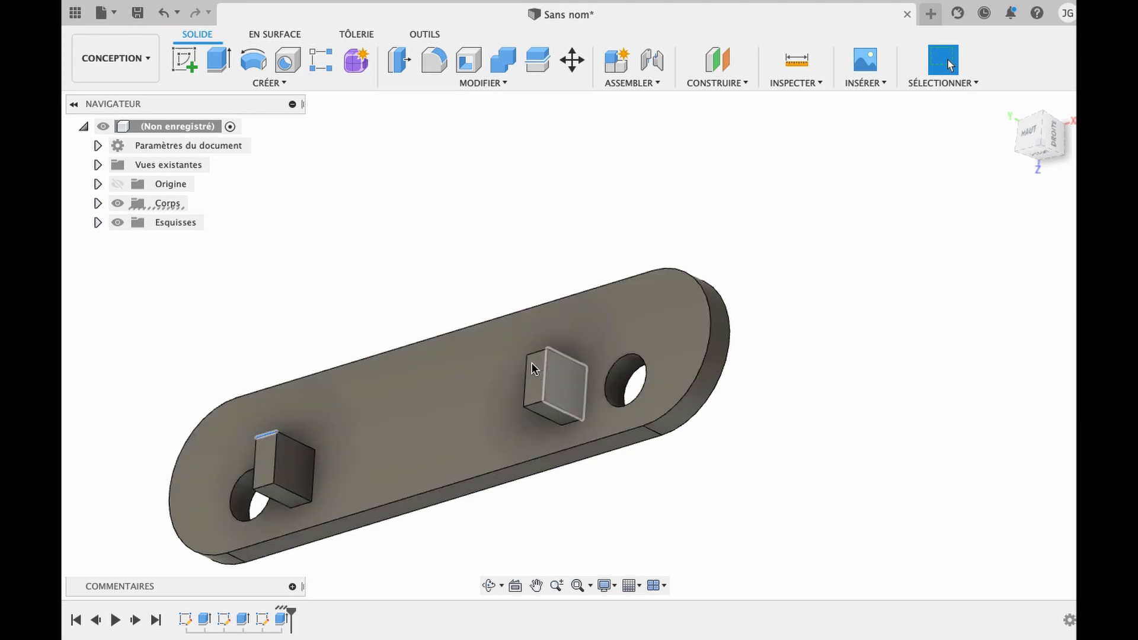
key(f)
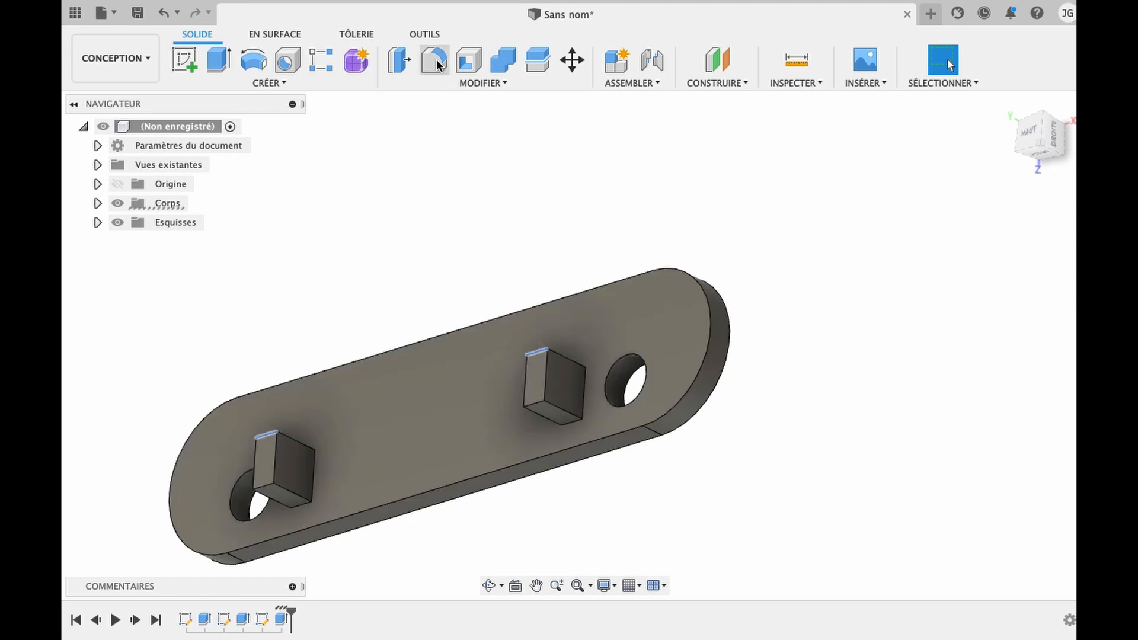
drag(533, 344, 543, 367)
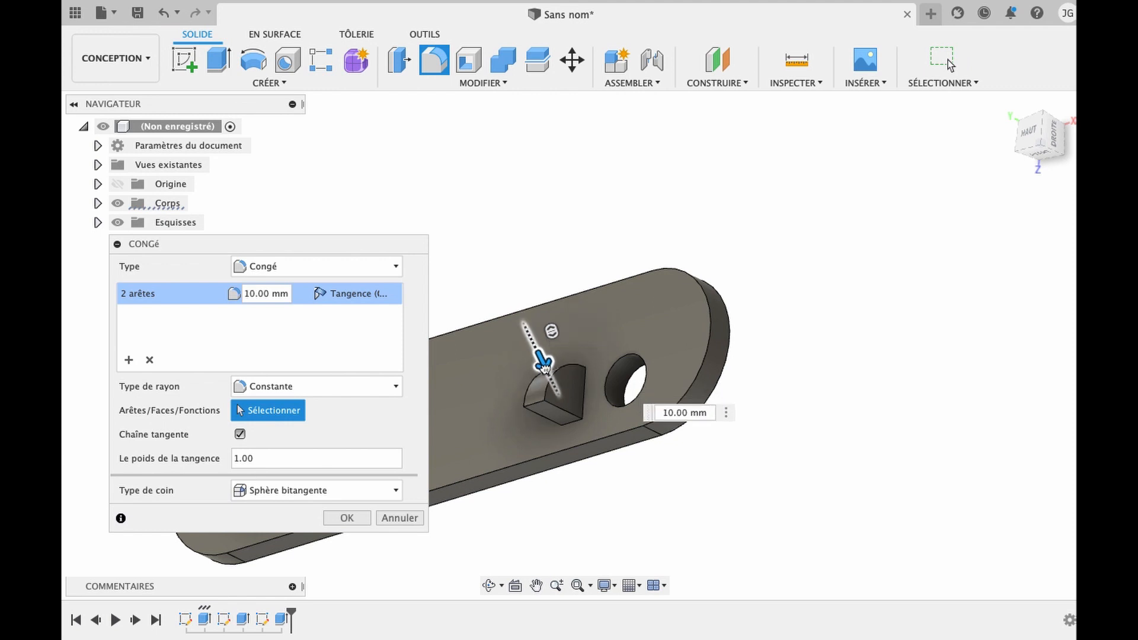
click(287, 385)
click(274, 426)
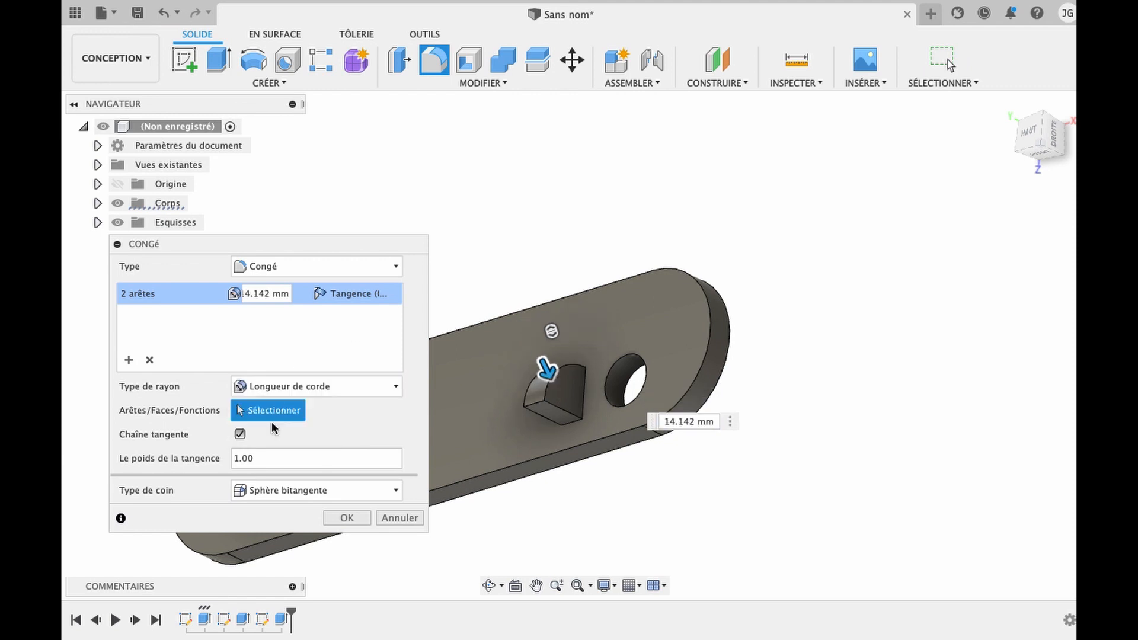
click(278, 388)
click(277, 404)
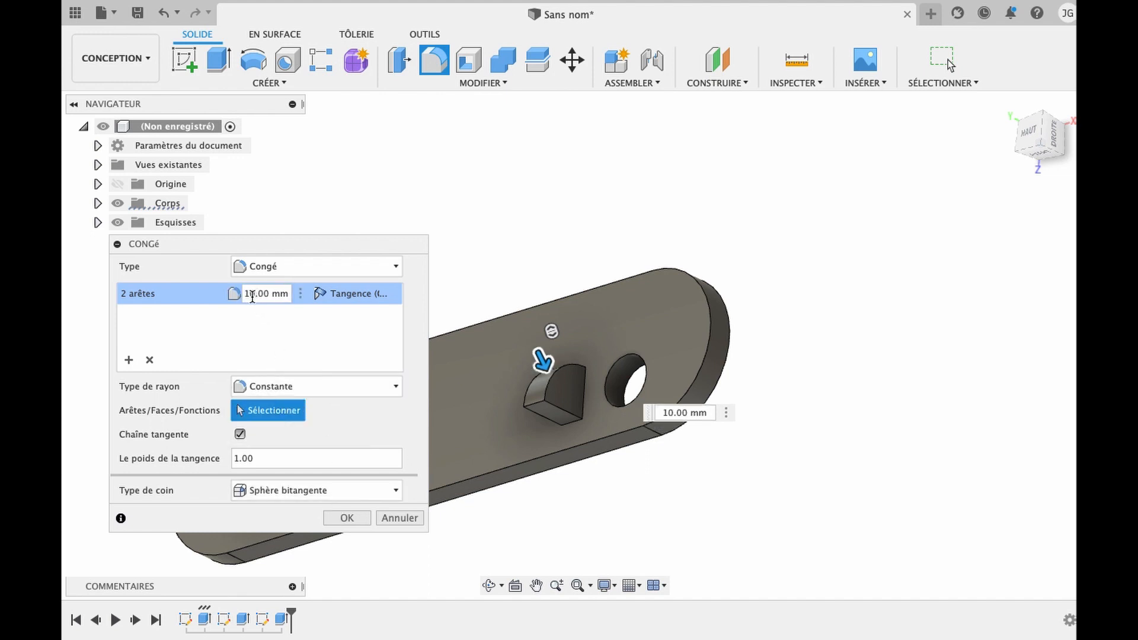
text(5)
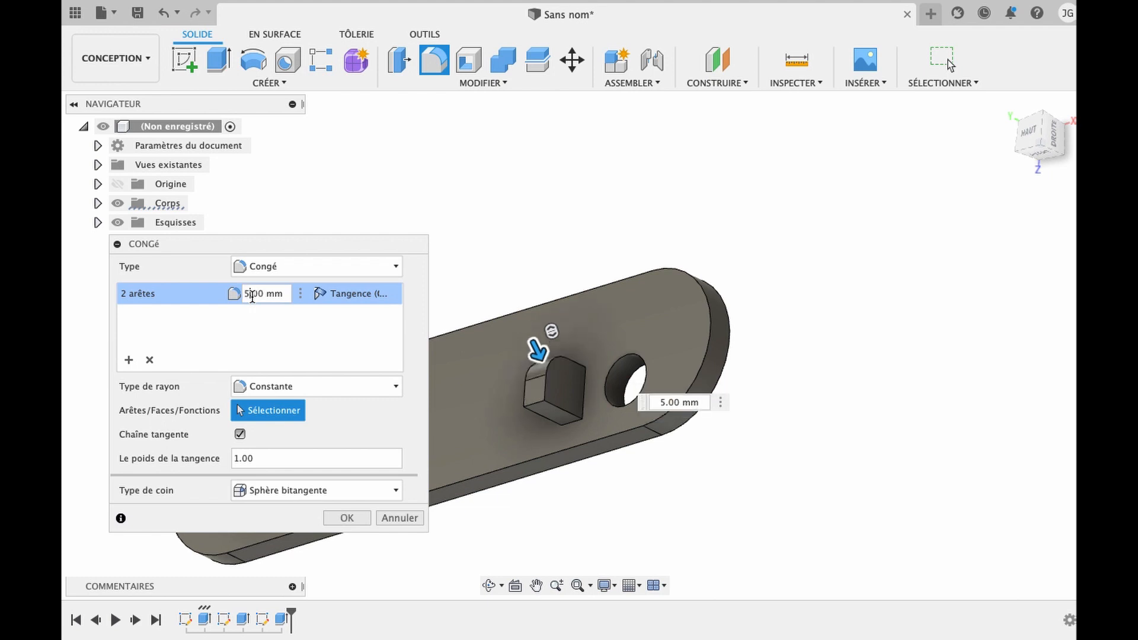
key(Return)
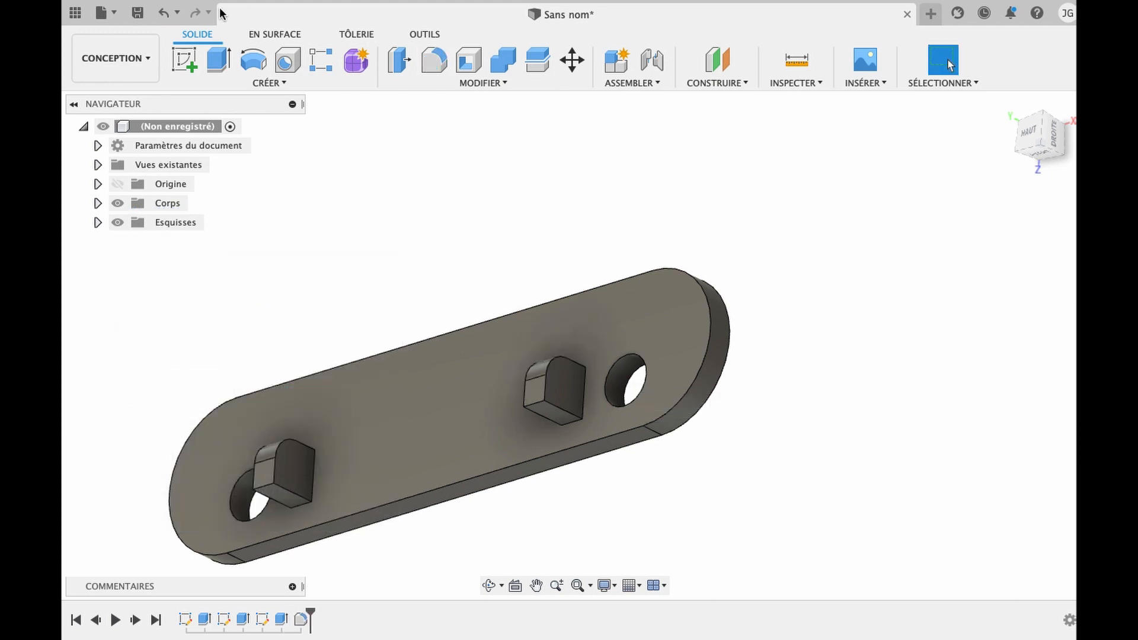
- Sketch a rectangle covering the flat part of the outer face of each block, below the fillet
click(185, 59)
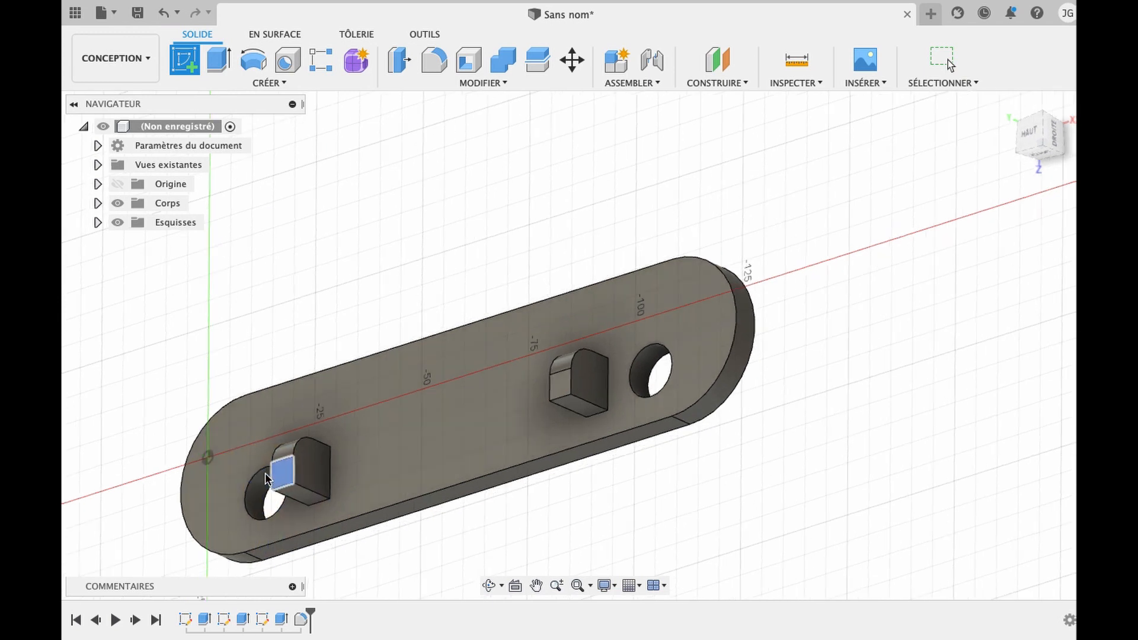
click(266, 479)
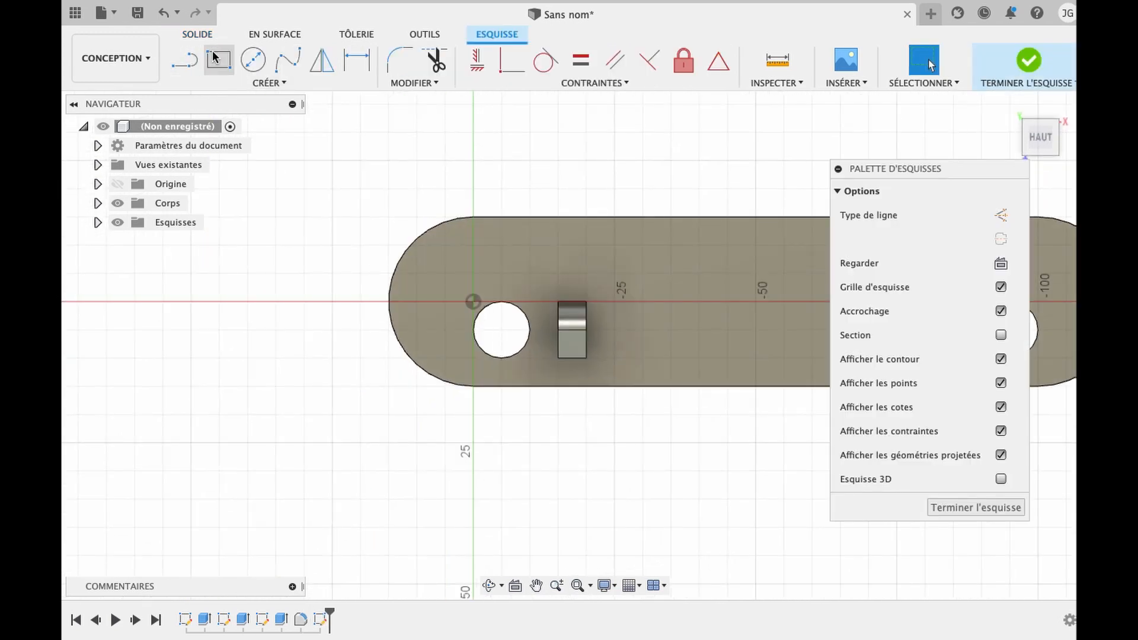
click(214, 57)
click(559, 330)
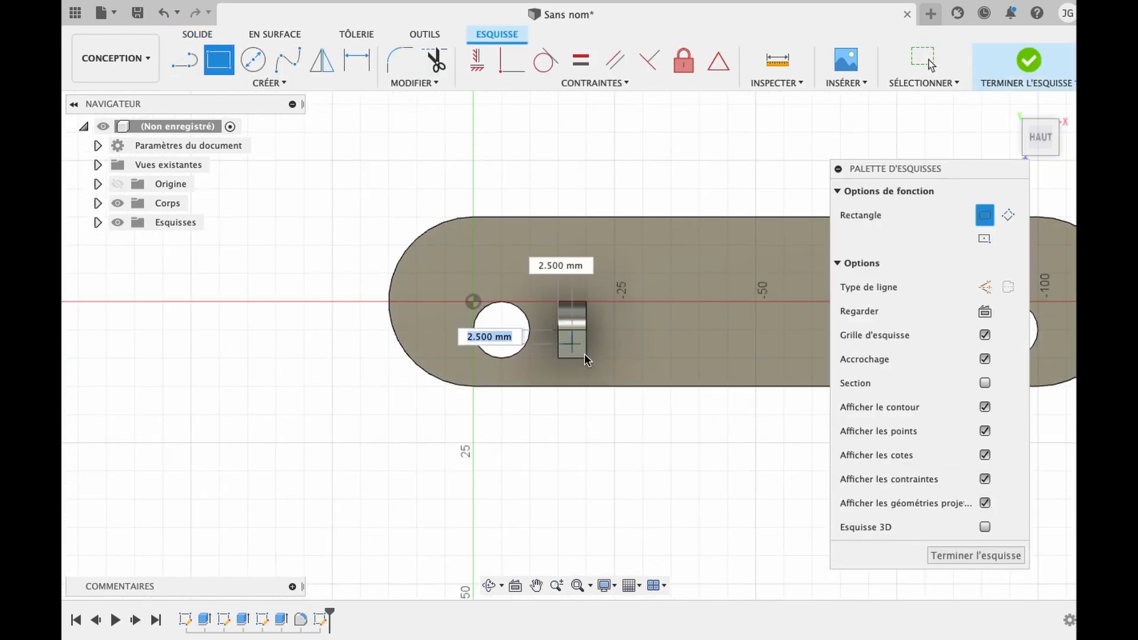
click(586, 358)
scroll(672, 338, right, 4)
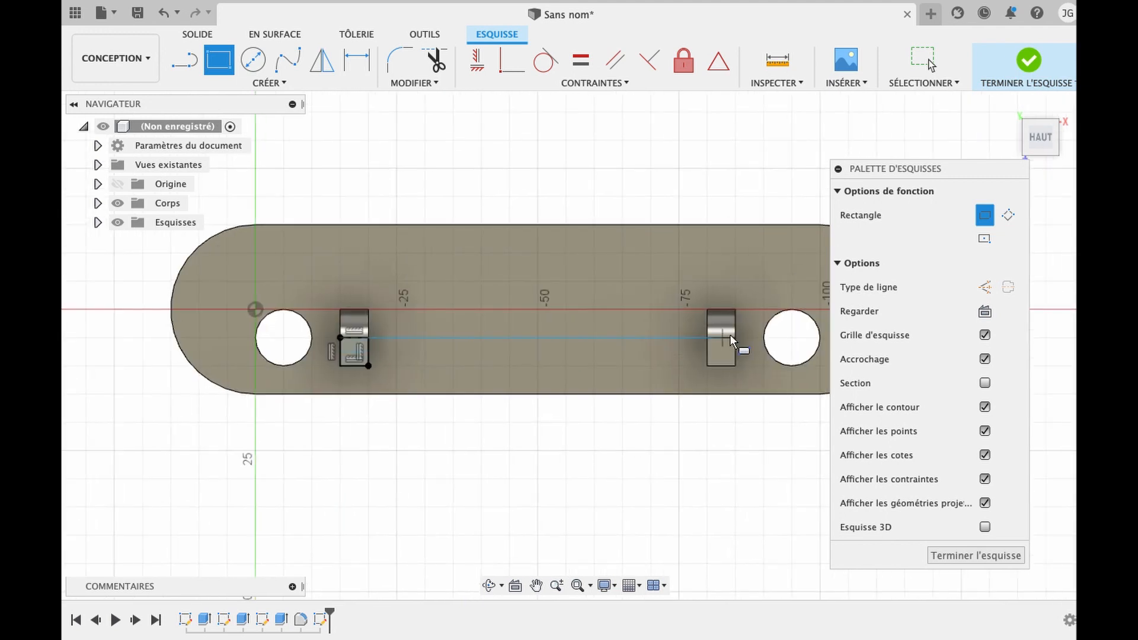
click(707, 337)
click(734, 364)
key(Escape)
- Extrude both rectangles on the block faces 15 mm outward, joined to the body
click(730, 359)
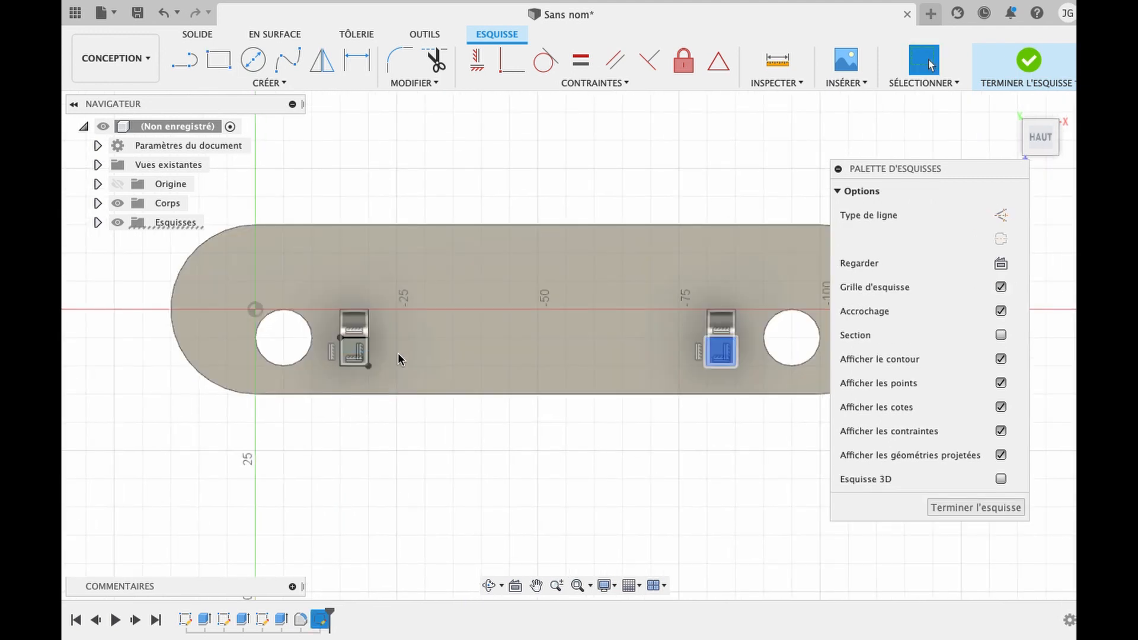
shift+click(349, 350)
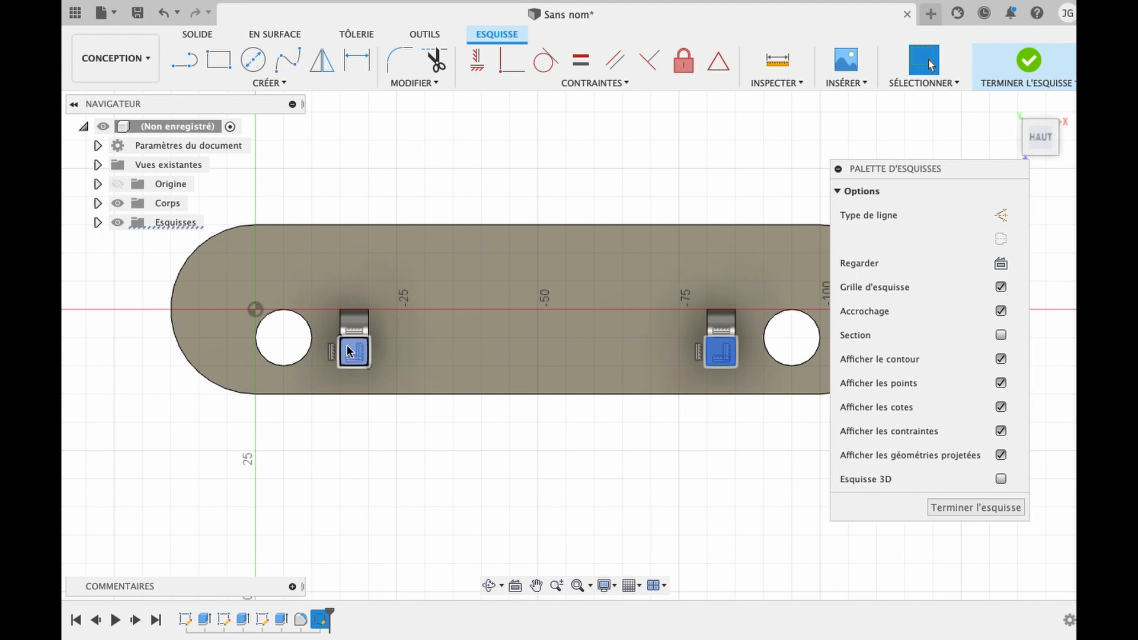
key(e)
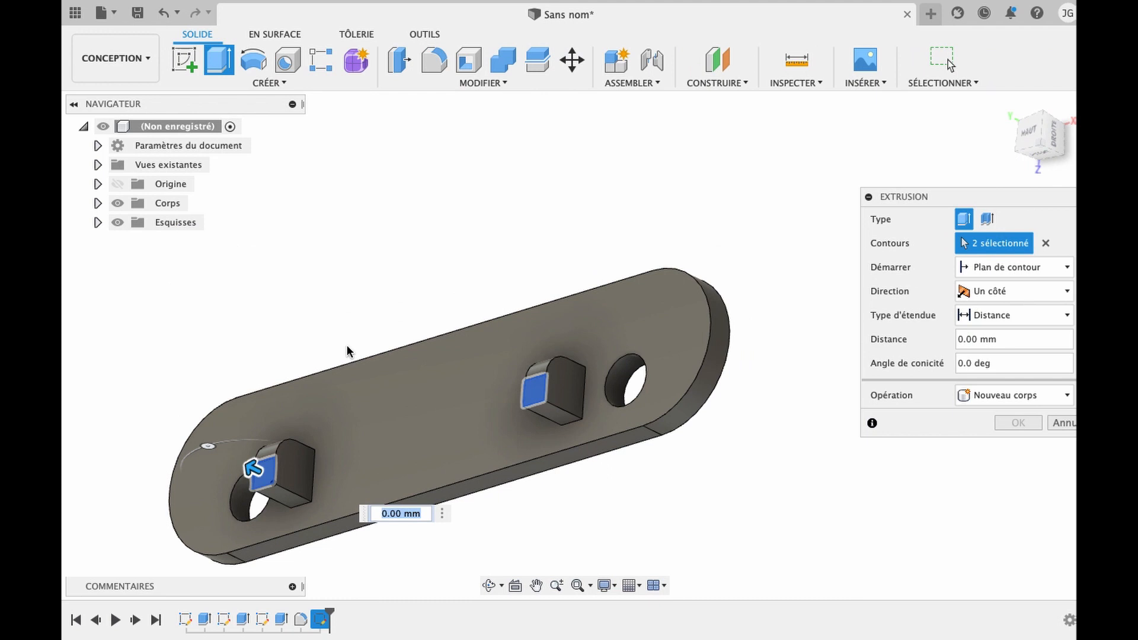
drag(253, 468, 216, 450)
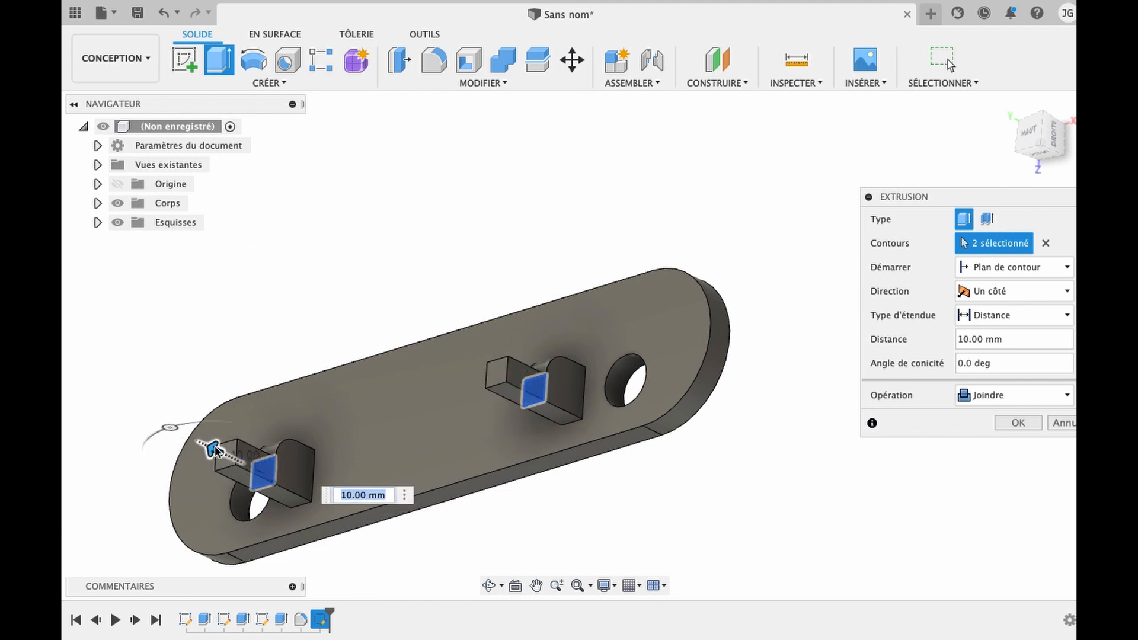
mouse_move(216, 450)
mouse_down()
mouse_move(190, 437)
mouse_move(200, 442)
mouse_up()
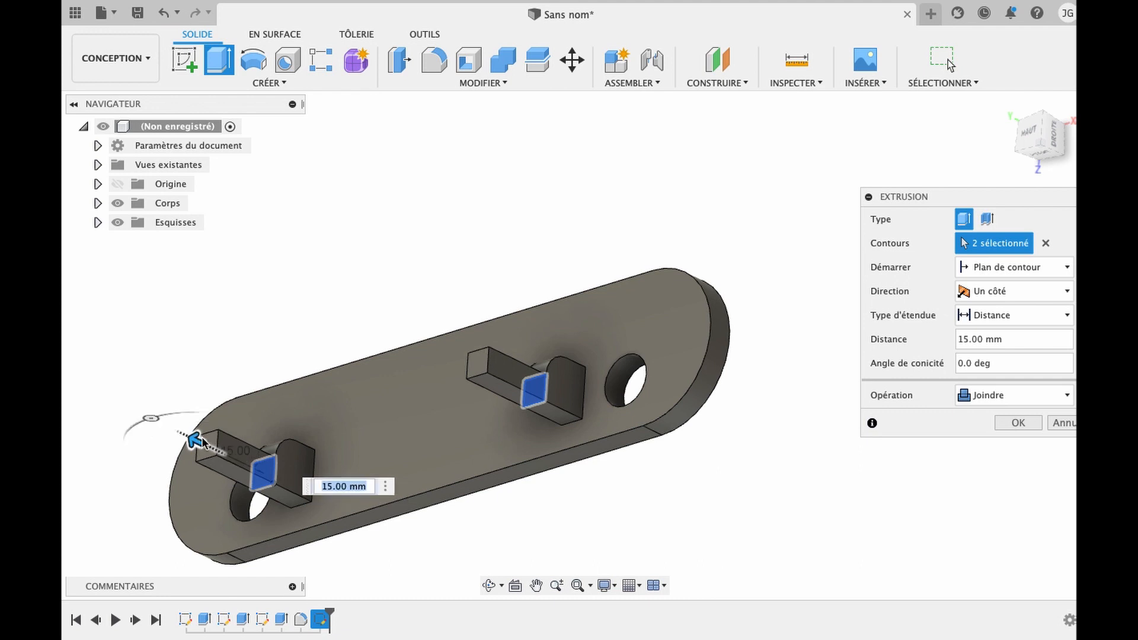
key(Return)
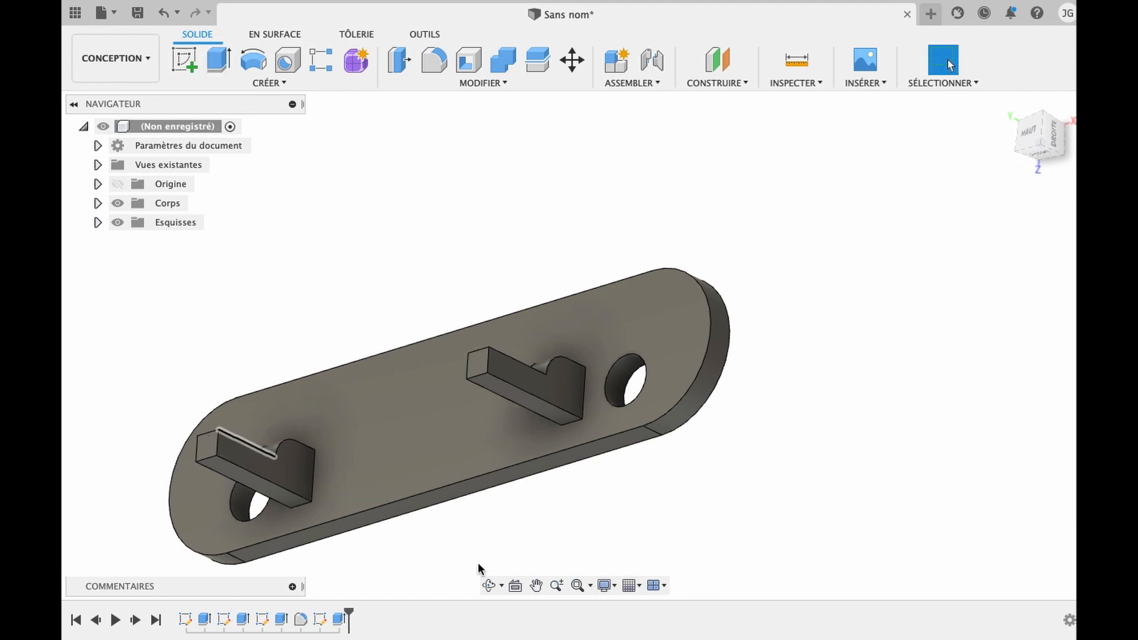
- Sketch a rectangle about 7.5 mm long across the full width of each arm's upper face, at its free end
click(185, 59)
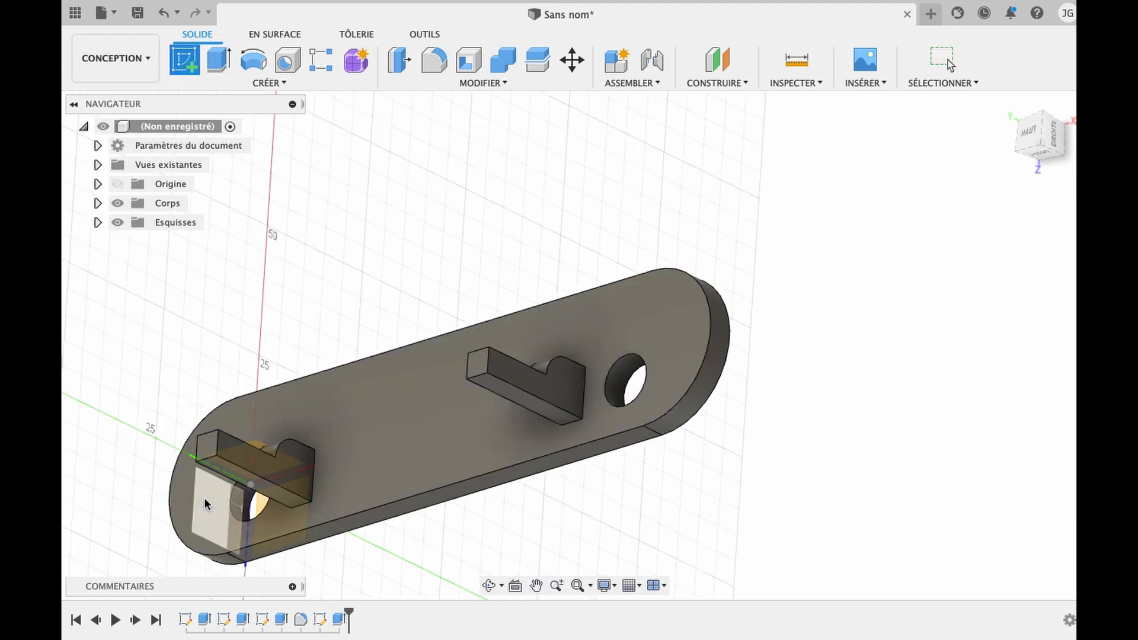
click(488, 585)
drag(475, 366, 474, 427)
key(Escape)
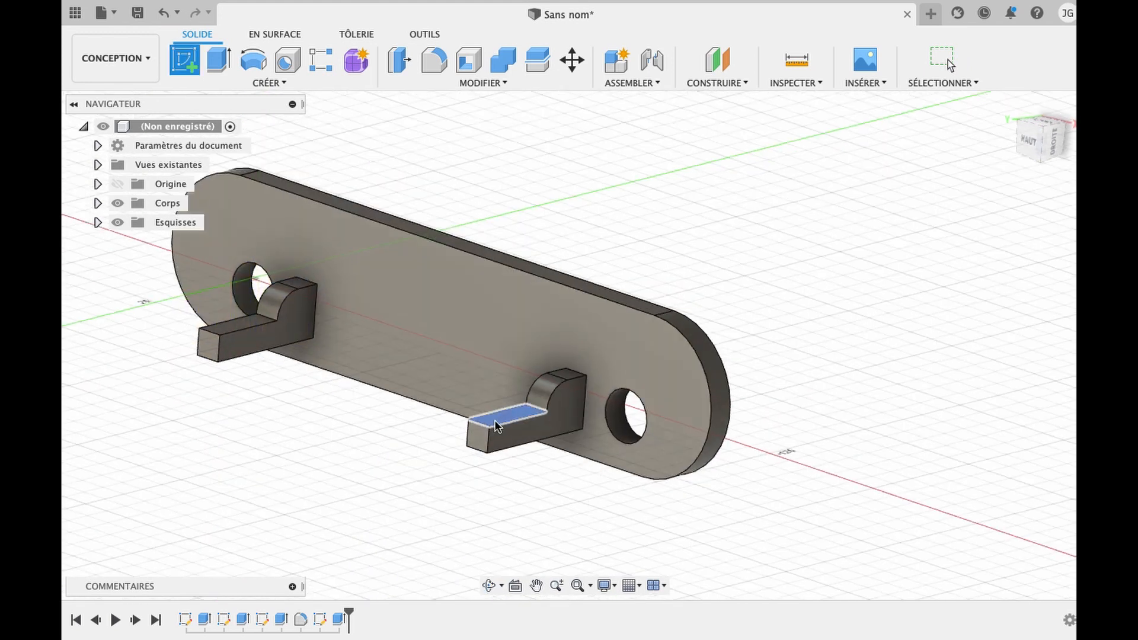
click(496, 421)
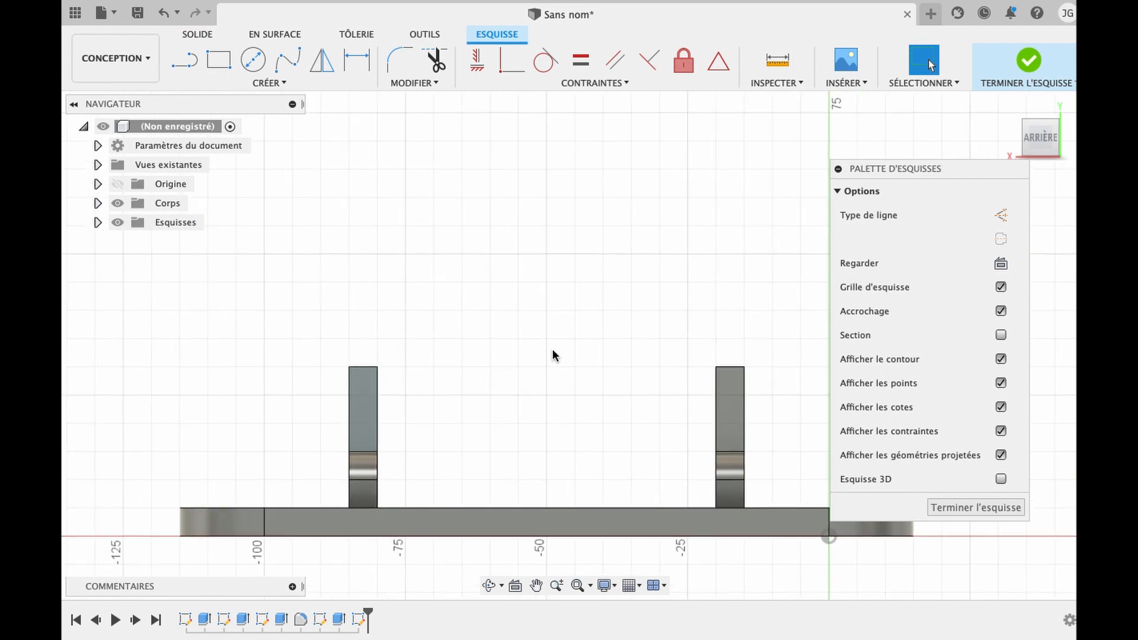
click(217, 58)
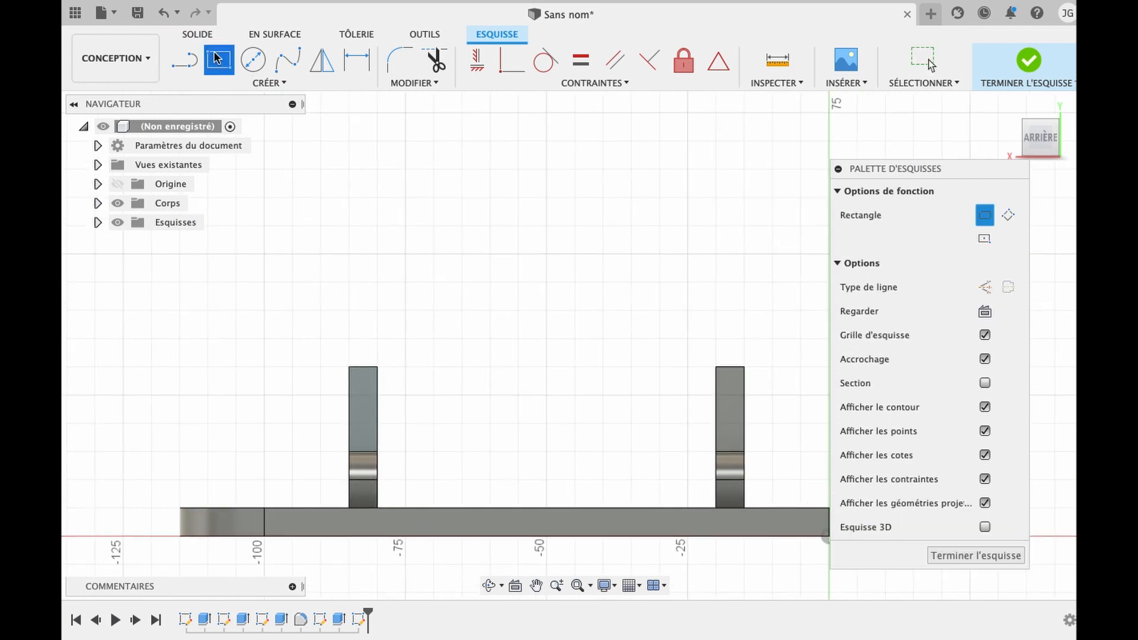
click(349, 368)
click(377, 410)
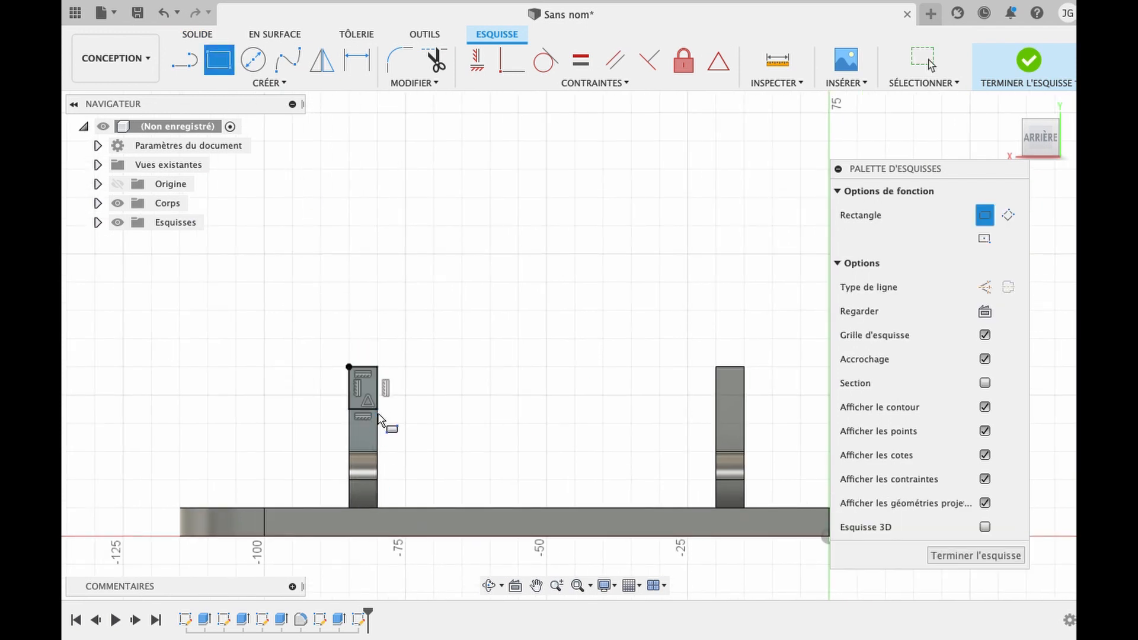
click(716, 366)
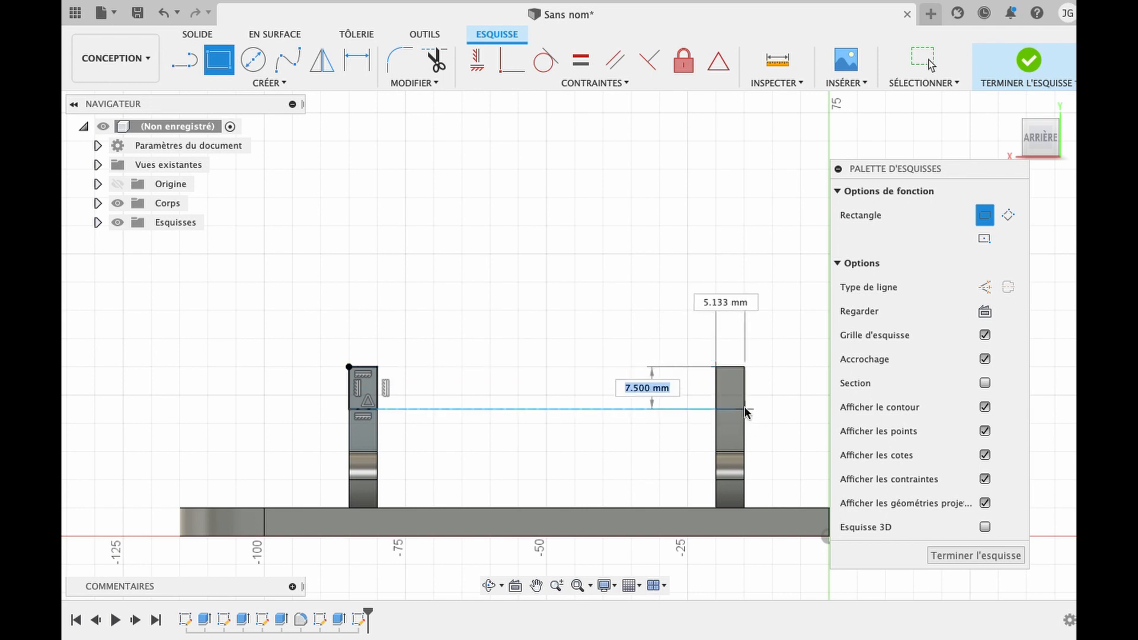
click(746, 412)
key(Escape)
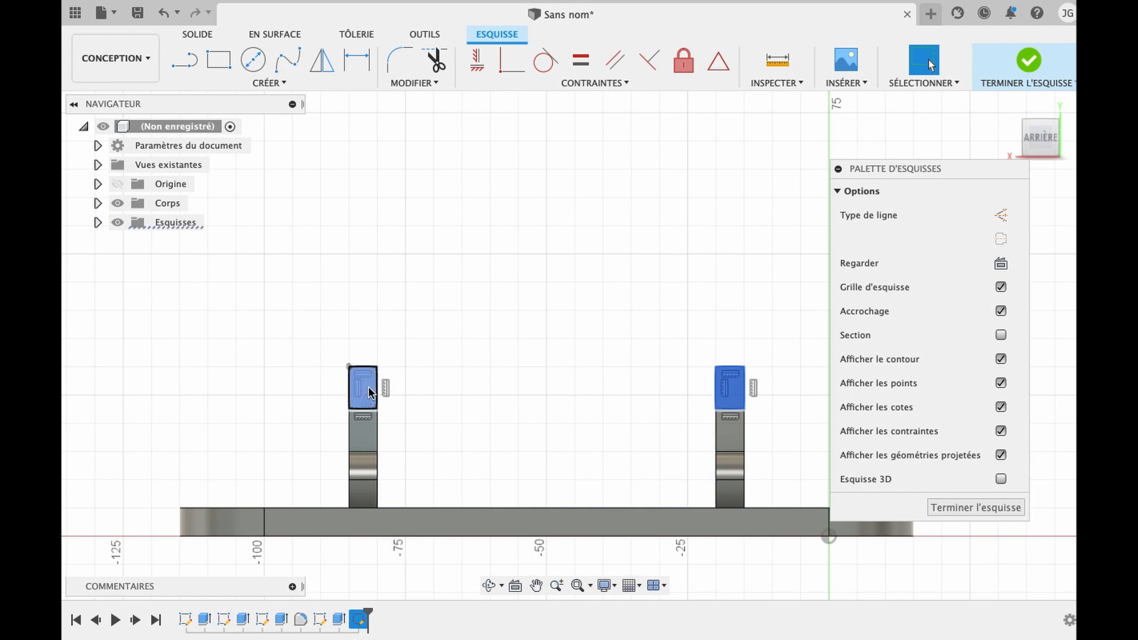
- Extrude both end rectangles 10 mm upward, joined to the arms, to form upturned hook tips
key(e)
drag(485, 417, 498, 363)
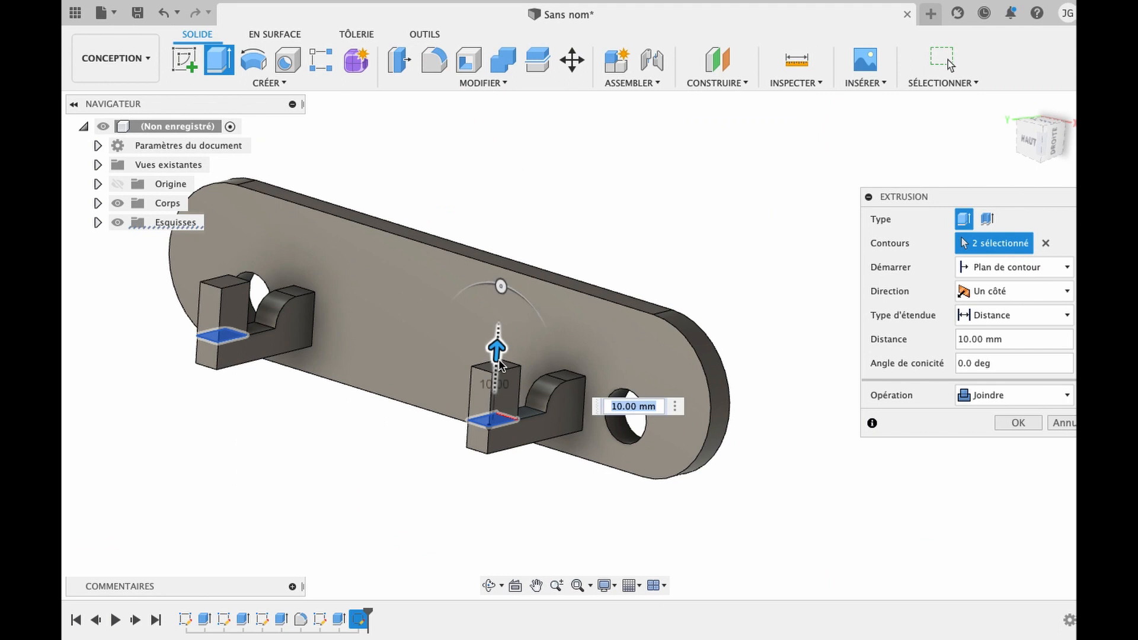
key(Return)
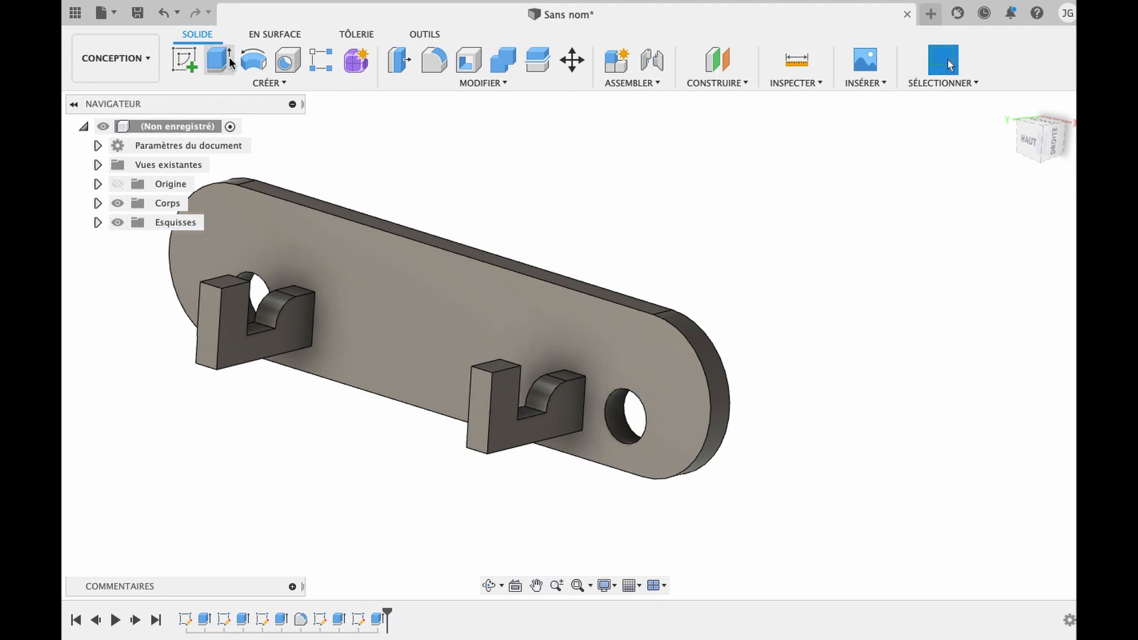
- Fillet the top edge facing the plate on both hook tips with a constant 7.5 mm radius
click(434, 60)
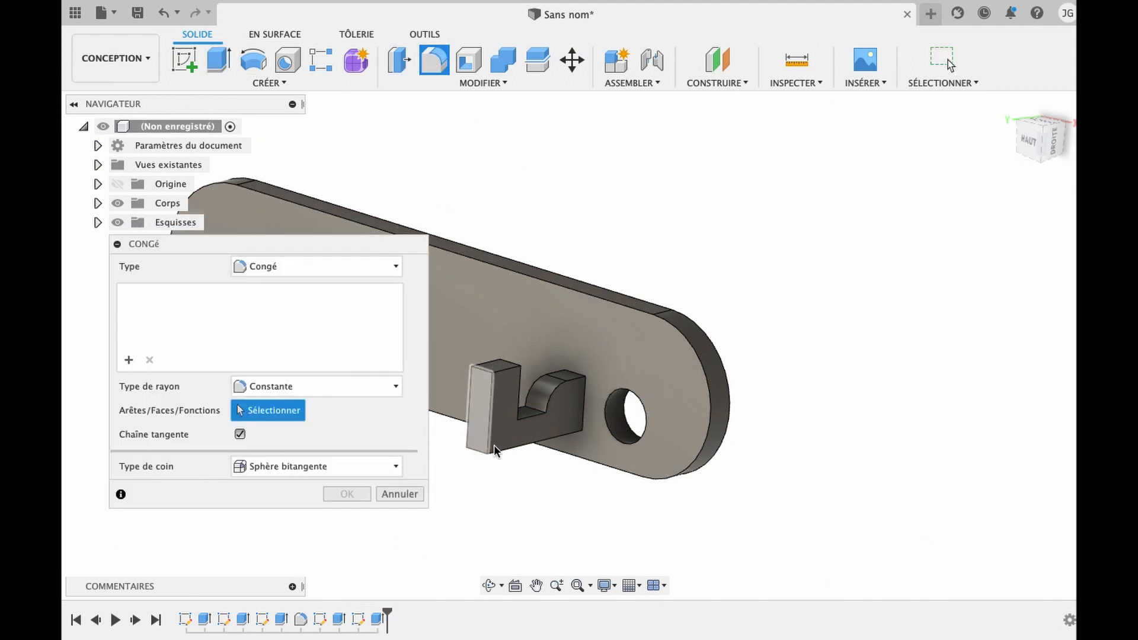
click(507, 366)
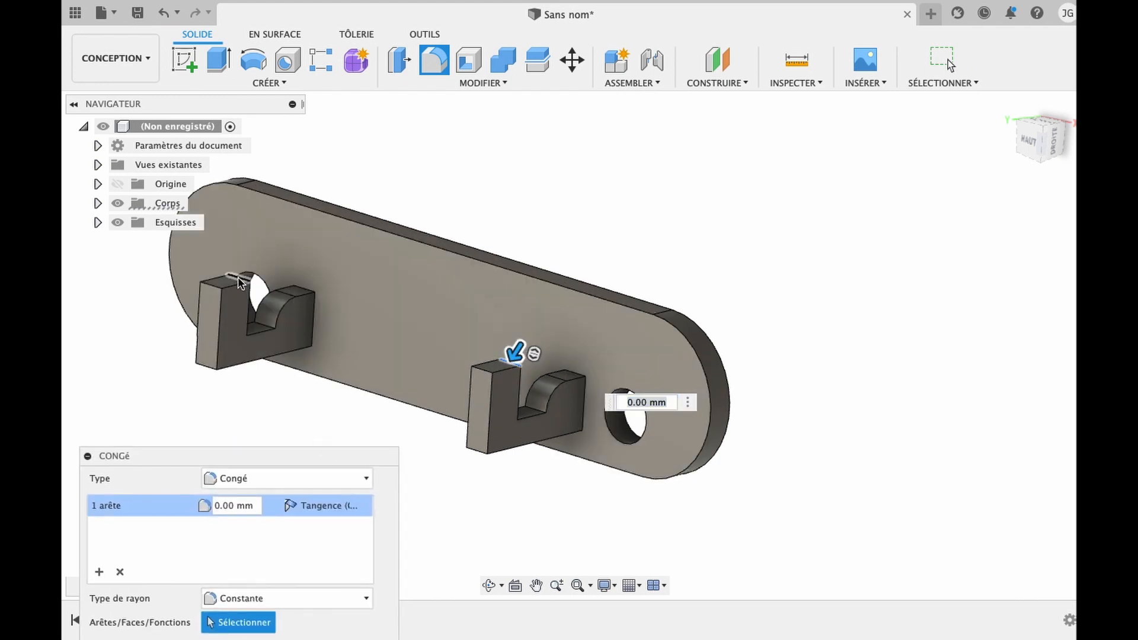
click(240, 274)
mouse_move(244, 270)
mouse_down()
mouse_move(237, 289)
mouse_move(238, 280)
mouse_up()
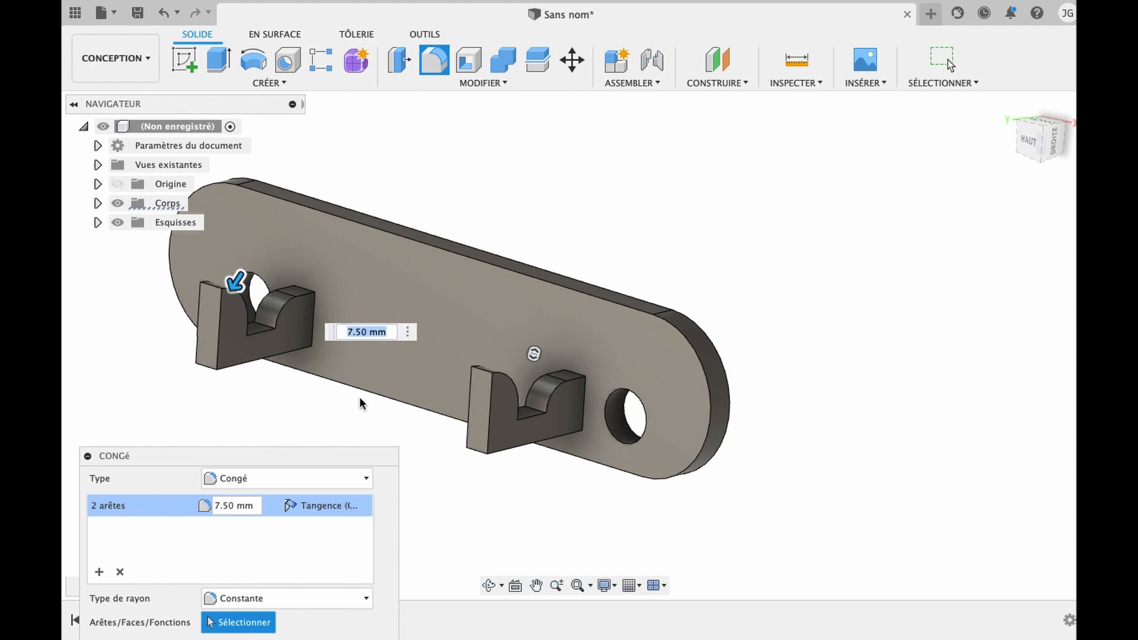
key(Return)
- Sketch a 5 mm diameter circle near the tip on the right-hand hook's outer side face
click(489, 585)
drag(577, 451, 610, 408)
key(Escape)
click(186, 62)
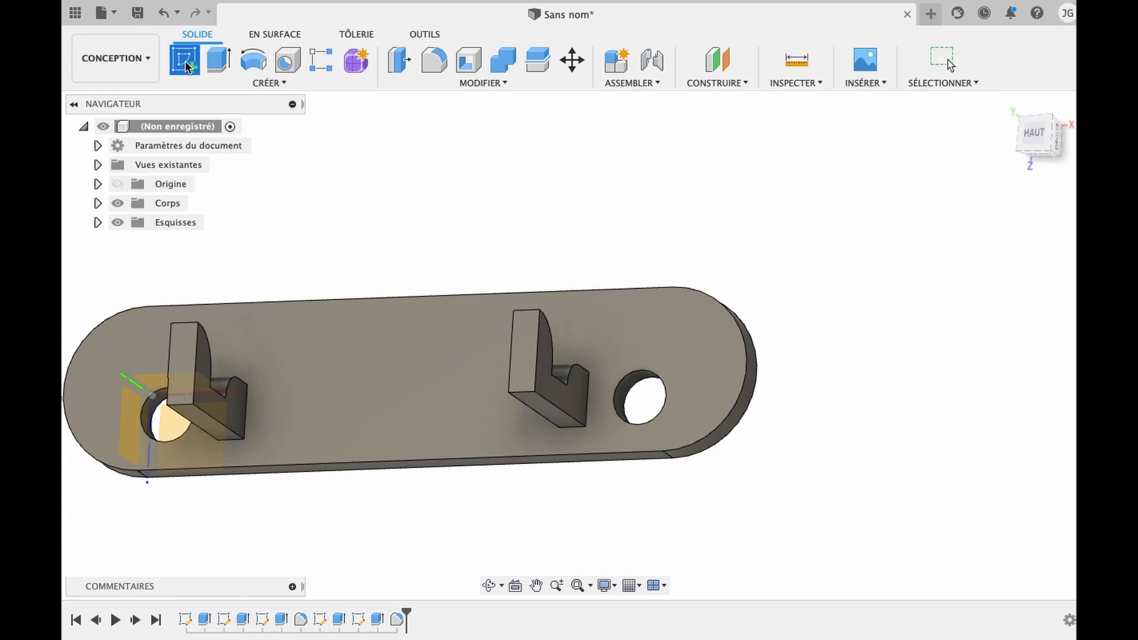
click(547, 359)
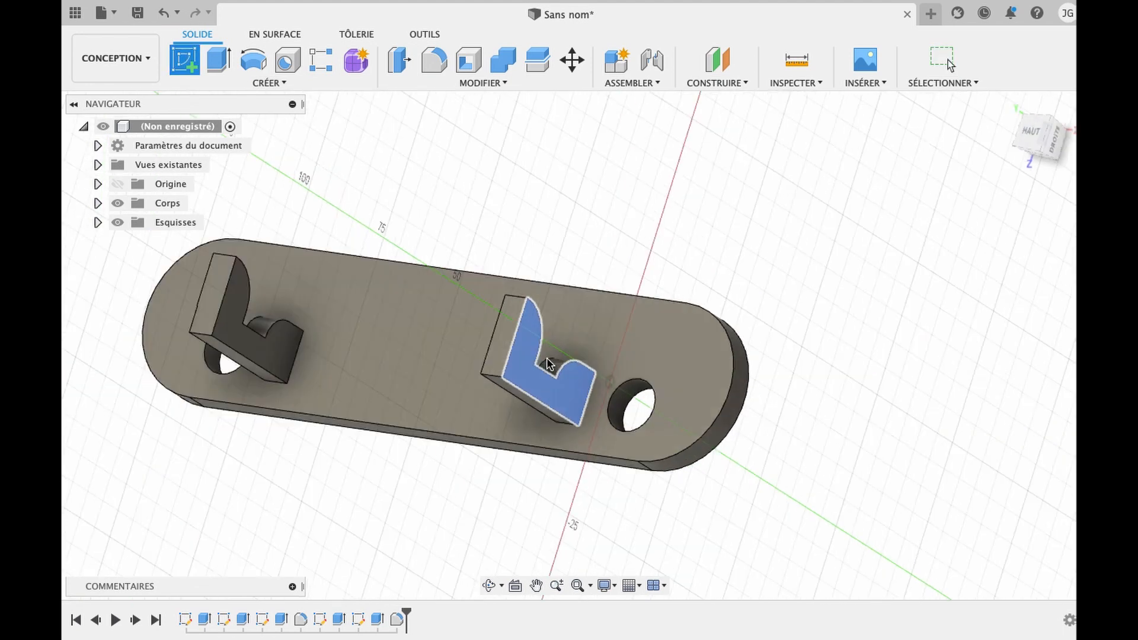
click(254, 60)
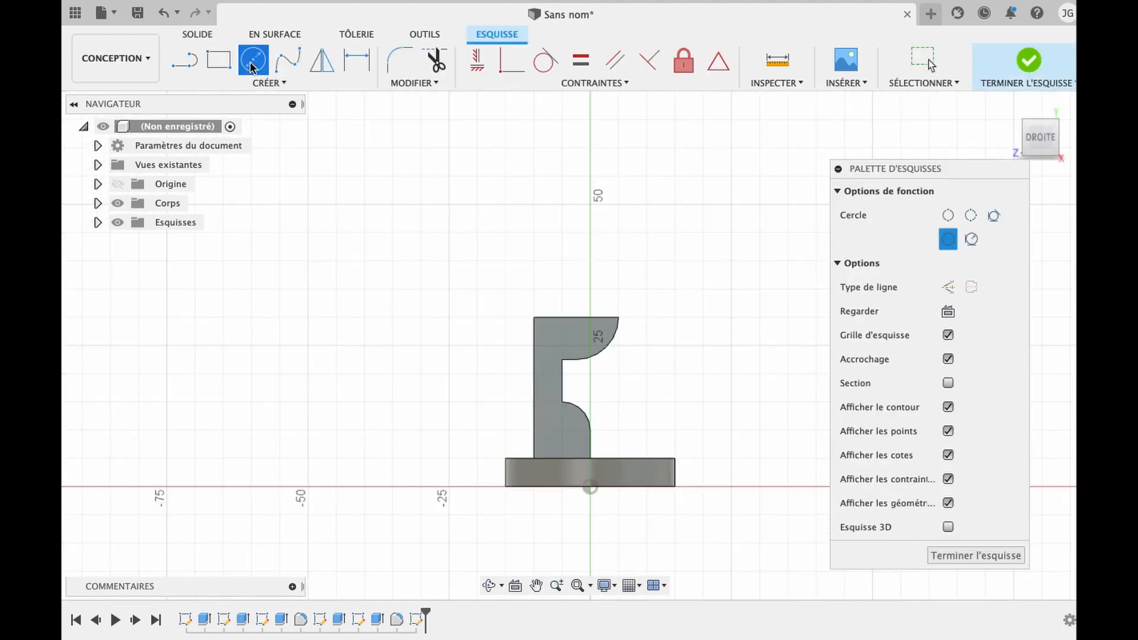
click(588, 333)
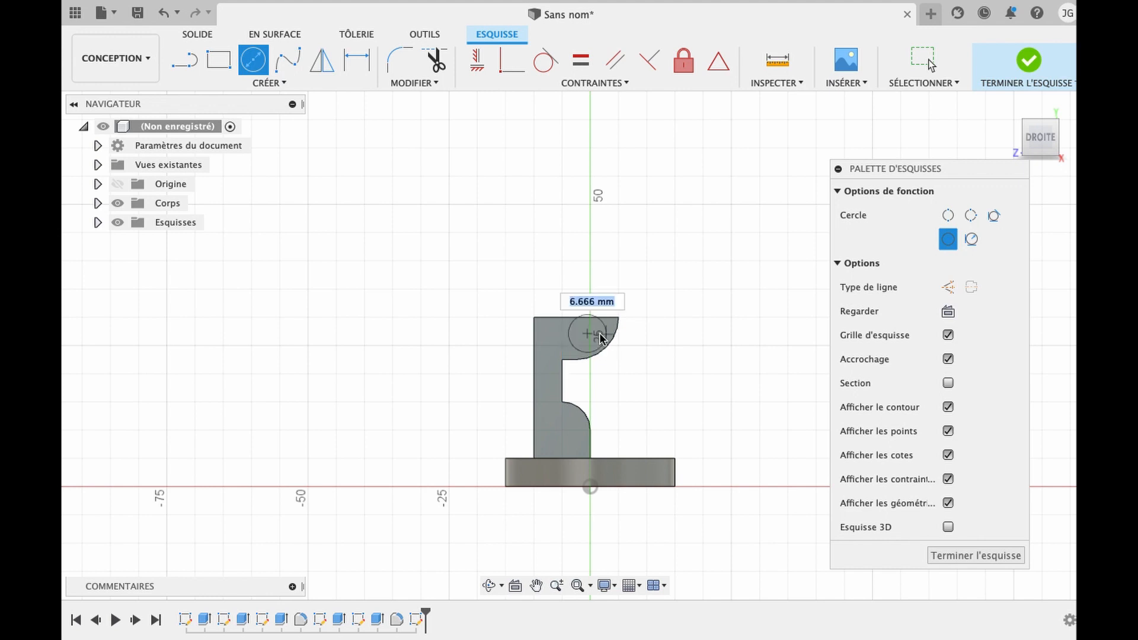
text(5)
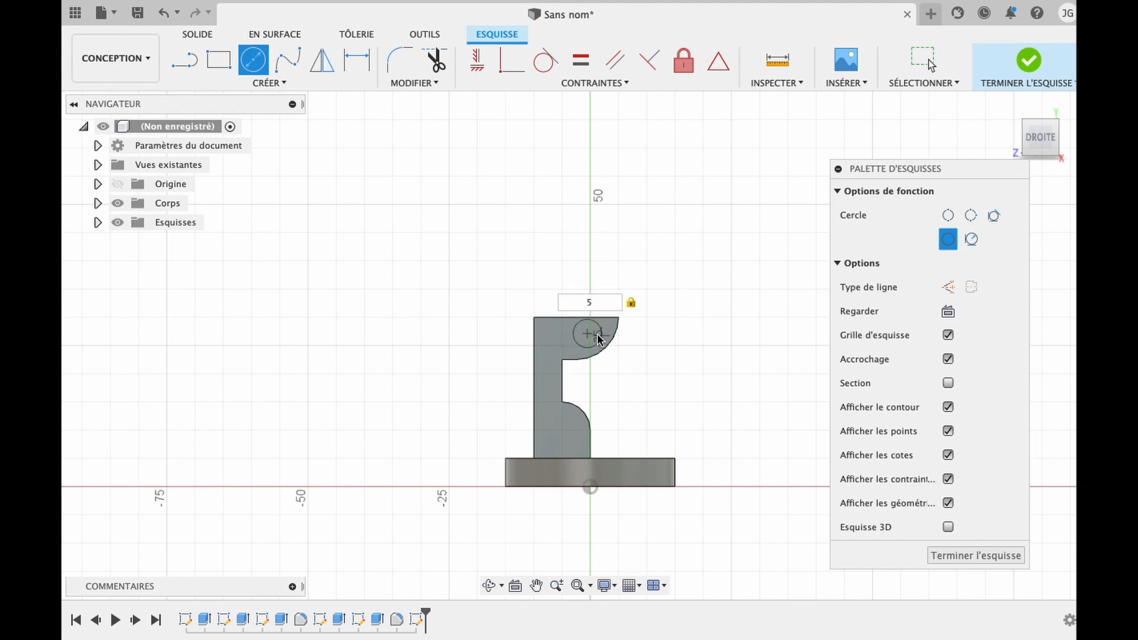
key(Return)
key(Escape)
- Extrude the circle 5 mm outward from the right-hand hook's side face as a pin
click(584, 340)
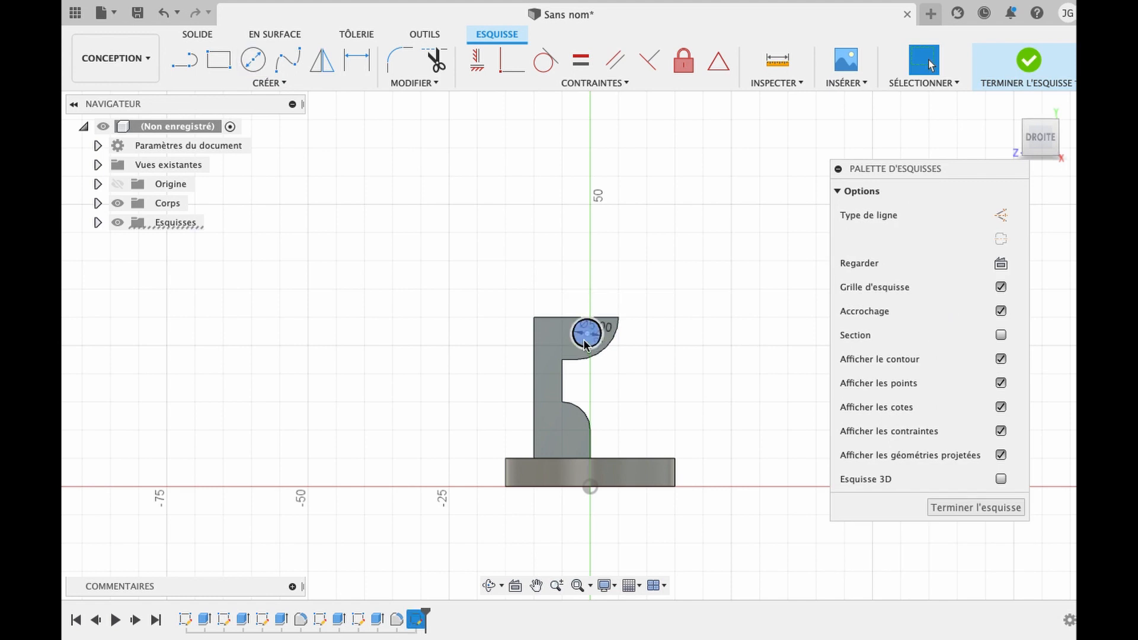
shift+scroll(583, 340, up, 10)
text(e)
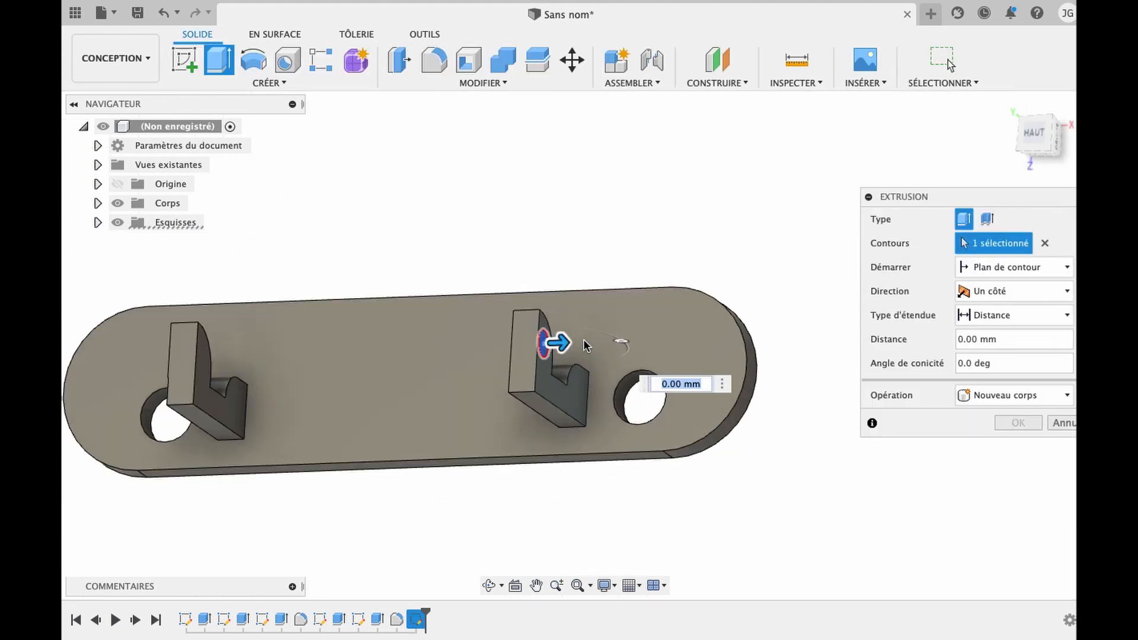
text(5)
key(Return)
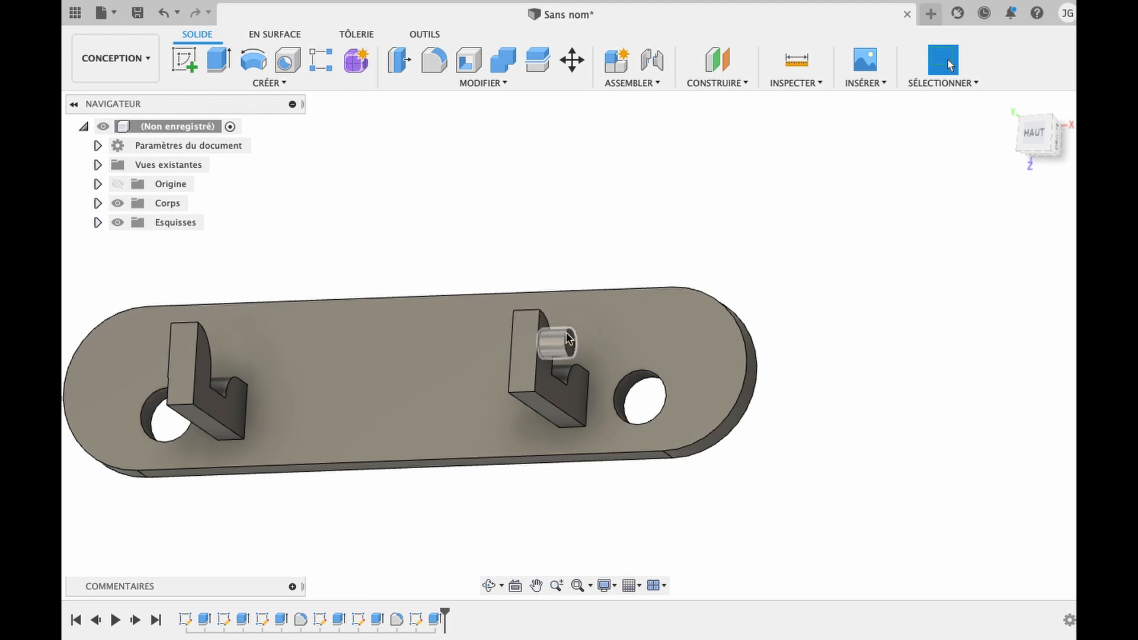
- Edit the pin's extrusion to give it a taper angle of -5 degrees
right_click(437, 618)
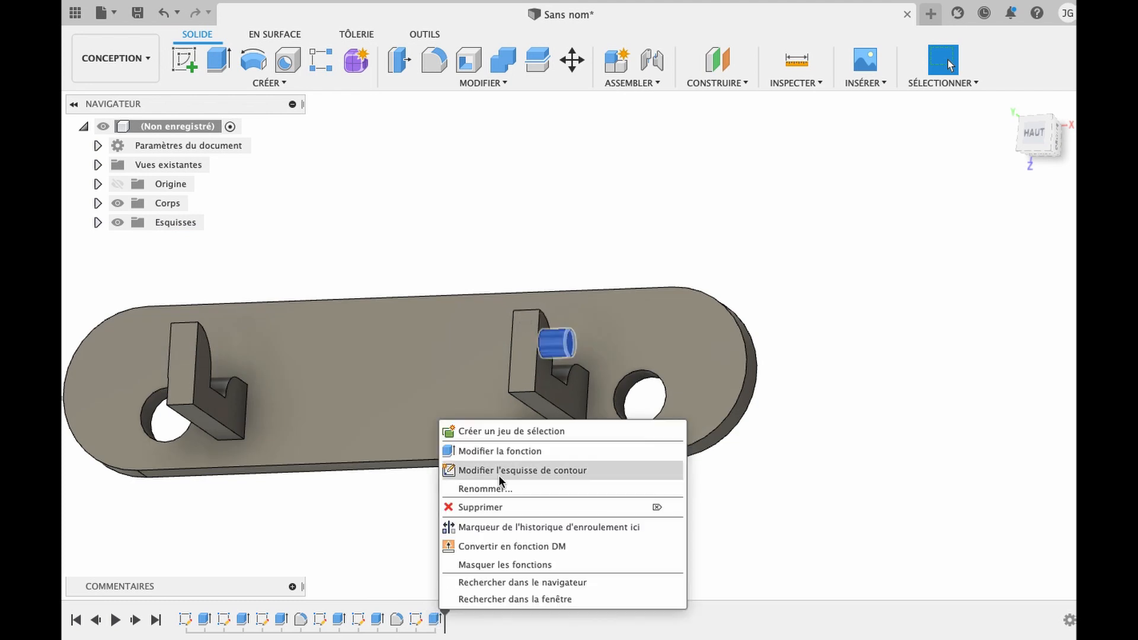
click(501, 450)
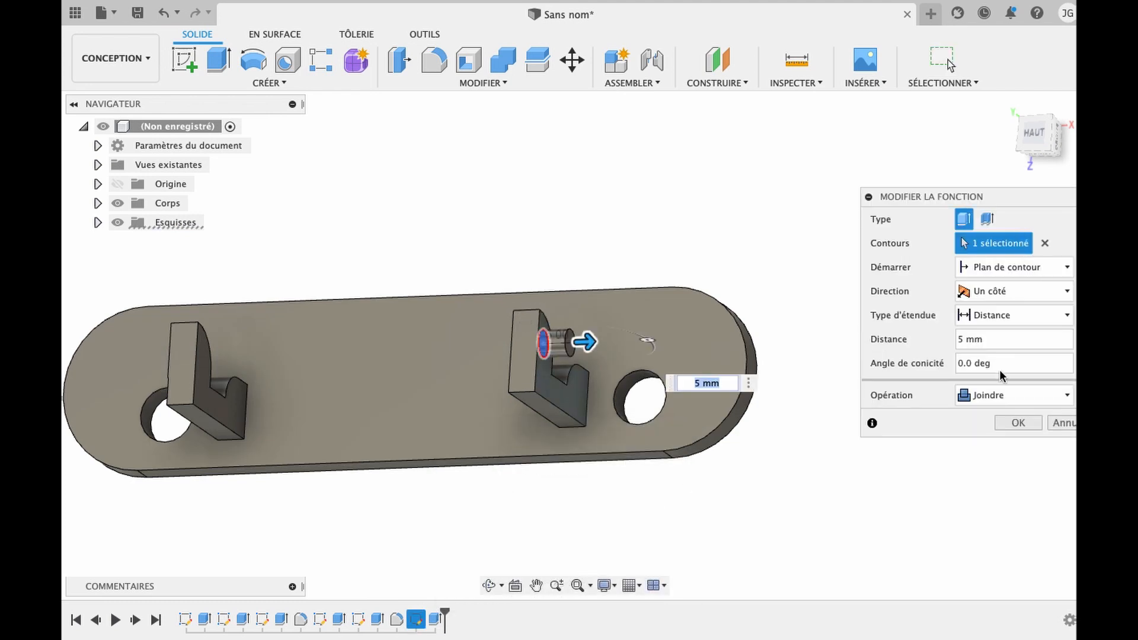
click(970, 364)
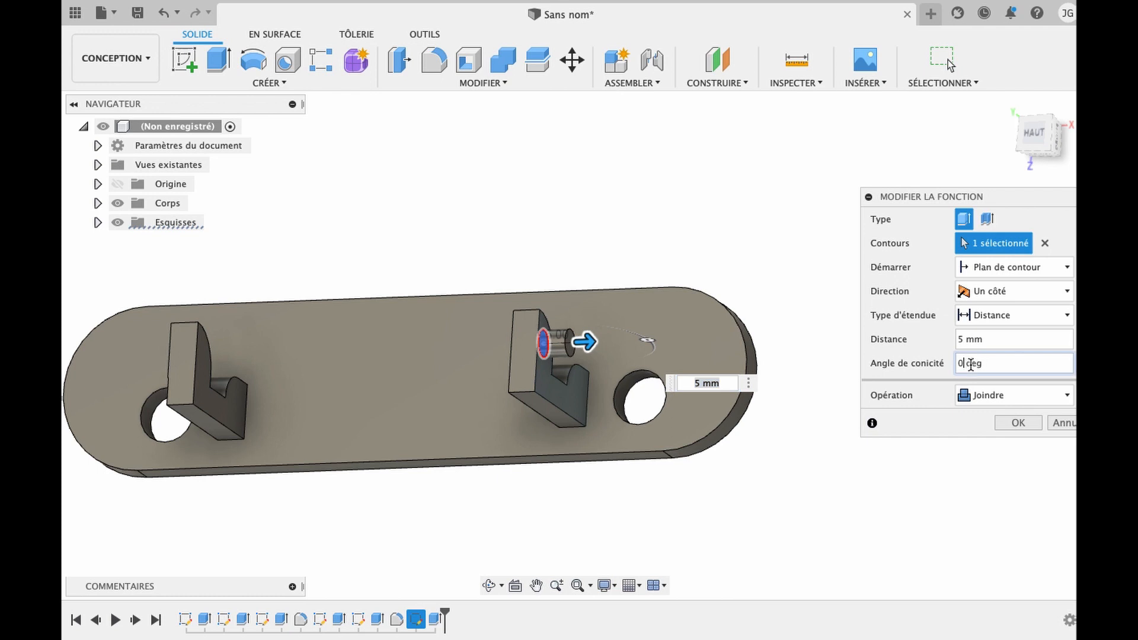
text(-)
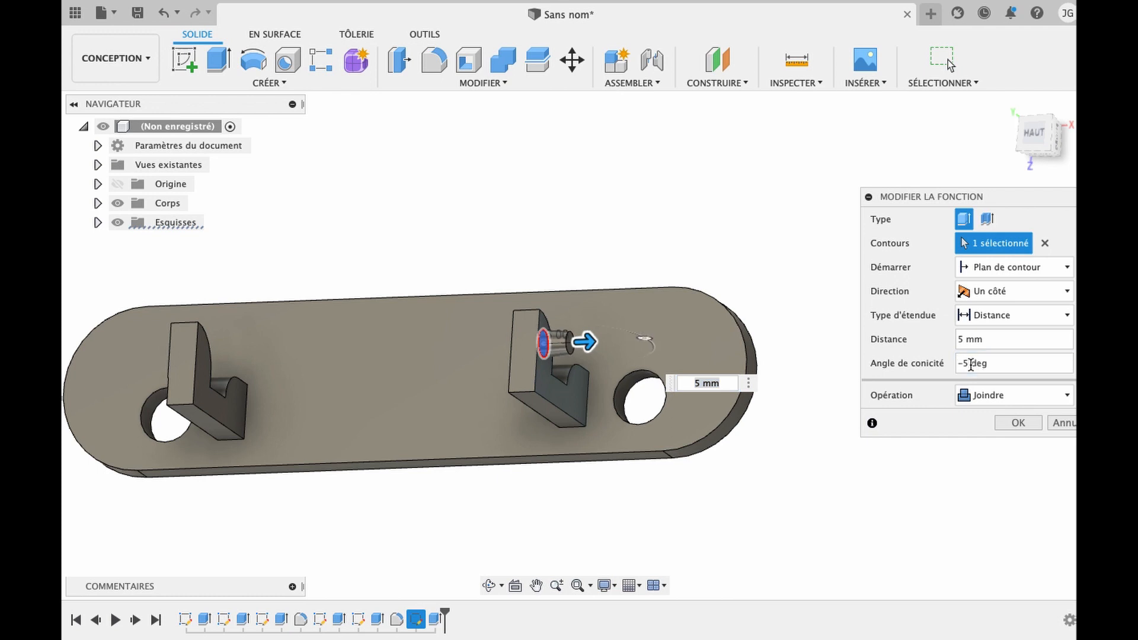
text(5)
key(Return)
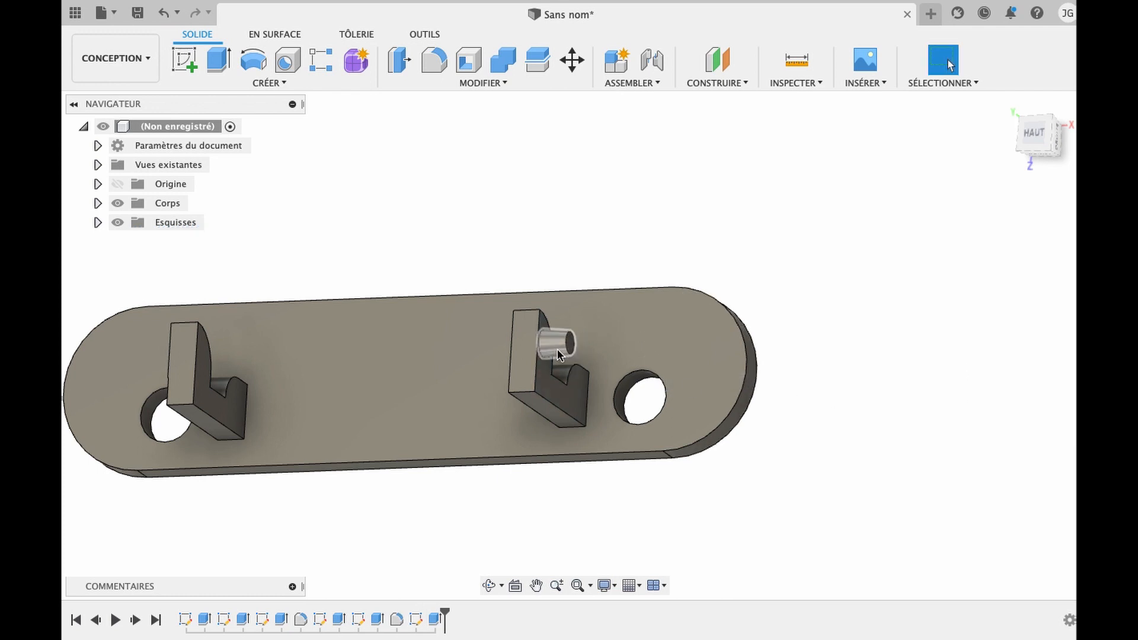
- Sketch a 5 mm diameter circle near the tip on the left-hand hook's outer side face
click(489, 585)
drag(419, 433, 456, 437)
key(Escape)
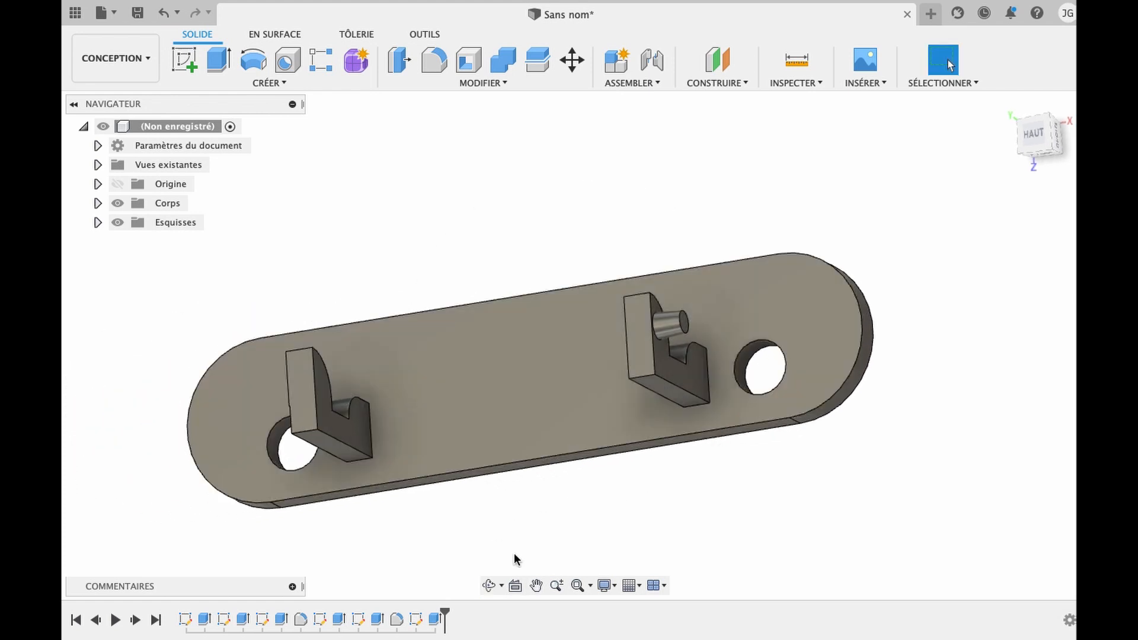
click(488, 585)
drag(385, 497, 438, 483)
key(Escape)
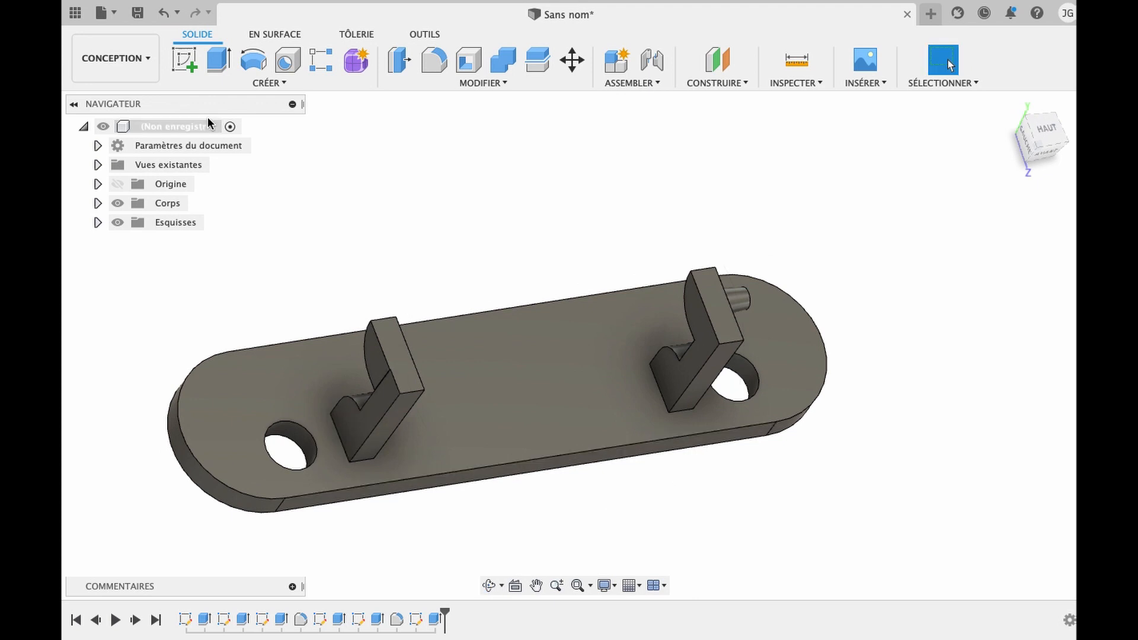
click(186, 61)
click(373, 356)
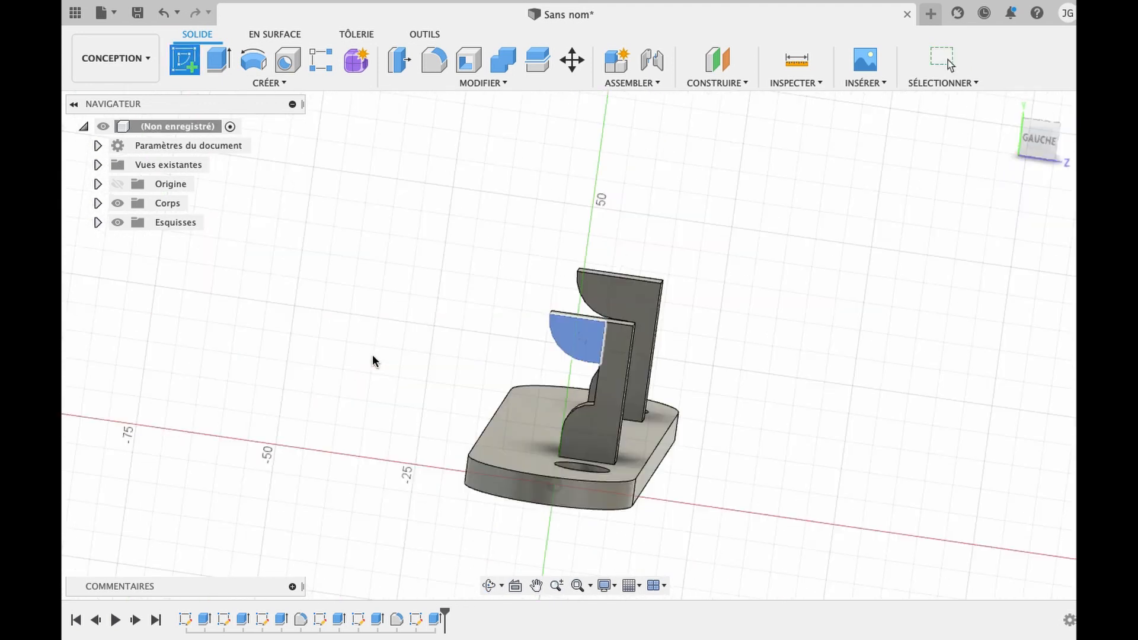
click(253, 60)
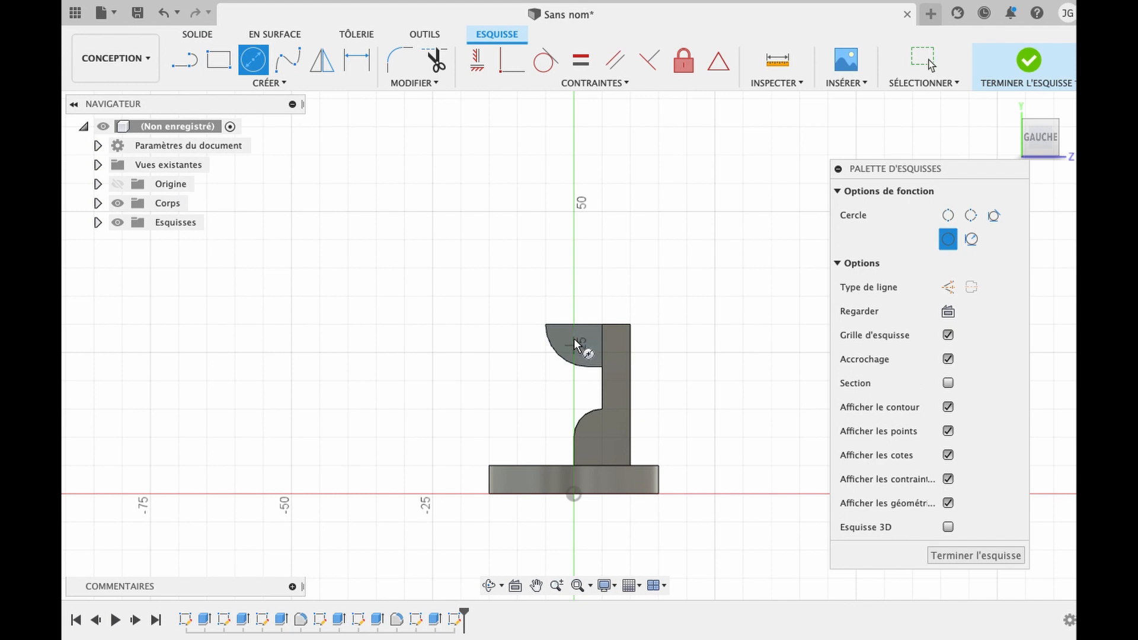
click(574, 344)
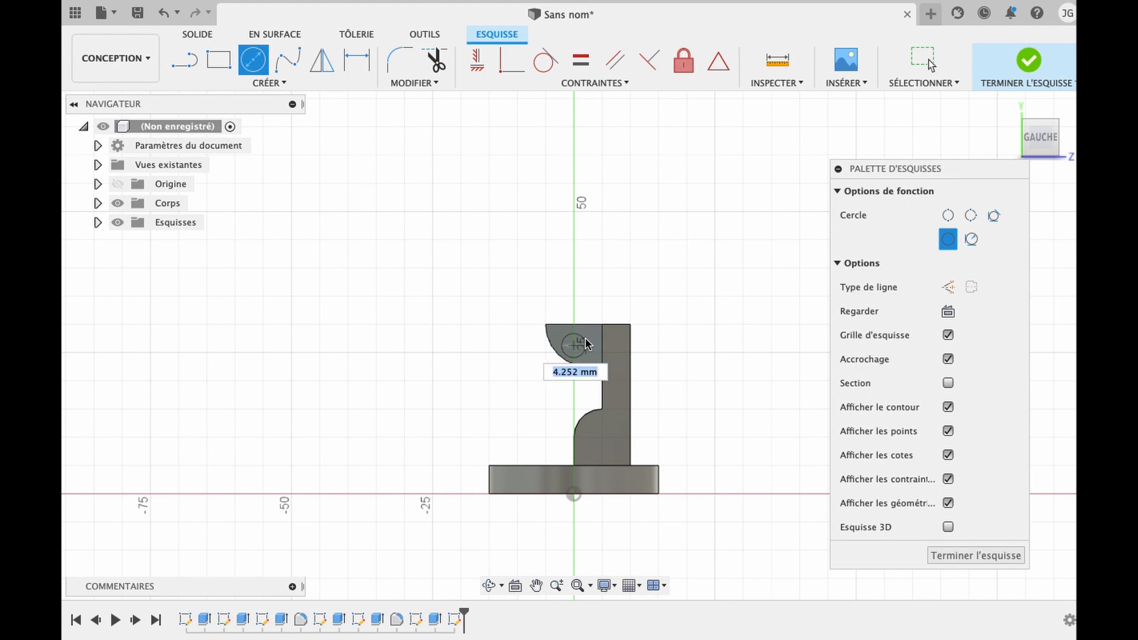
text(5)
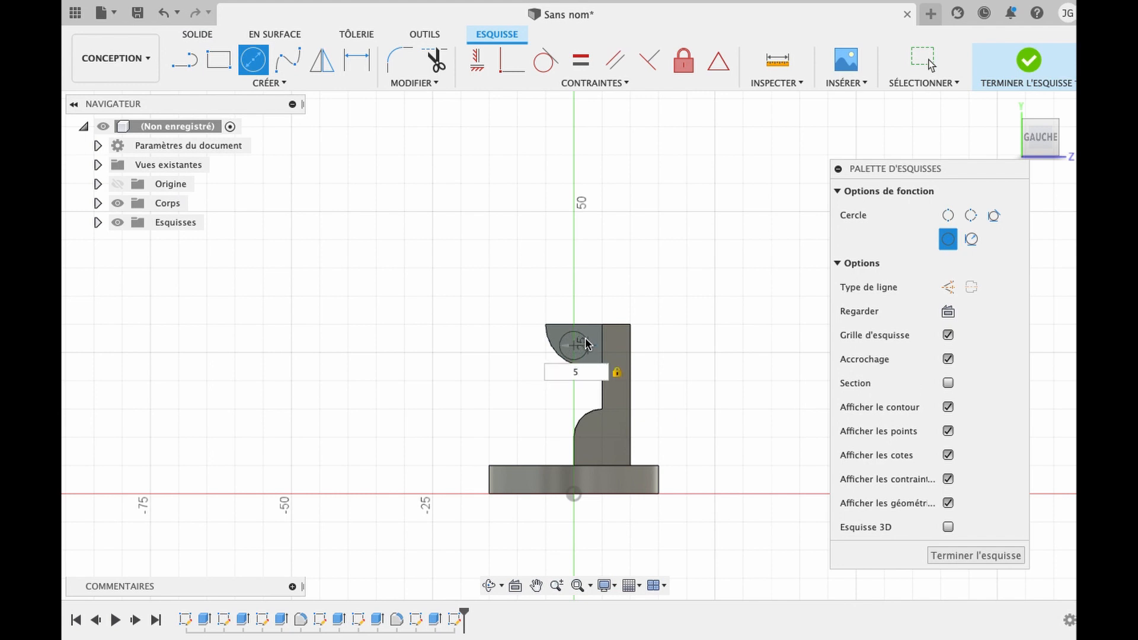
key(Return)
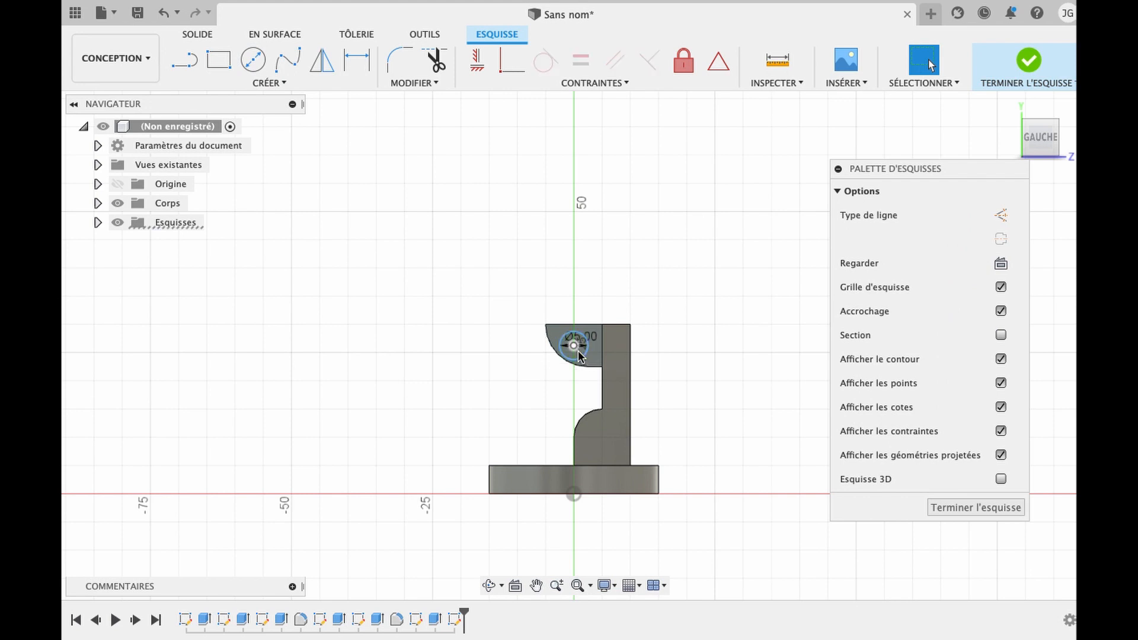
- Extrude the circle 5 mm outward from the left-hand hook's side face as a joined pin with a -3 degree taper
click(583, 356)
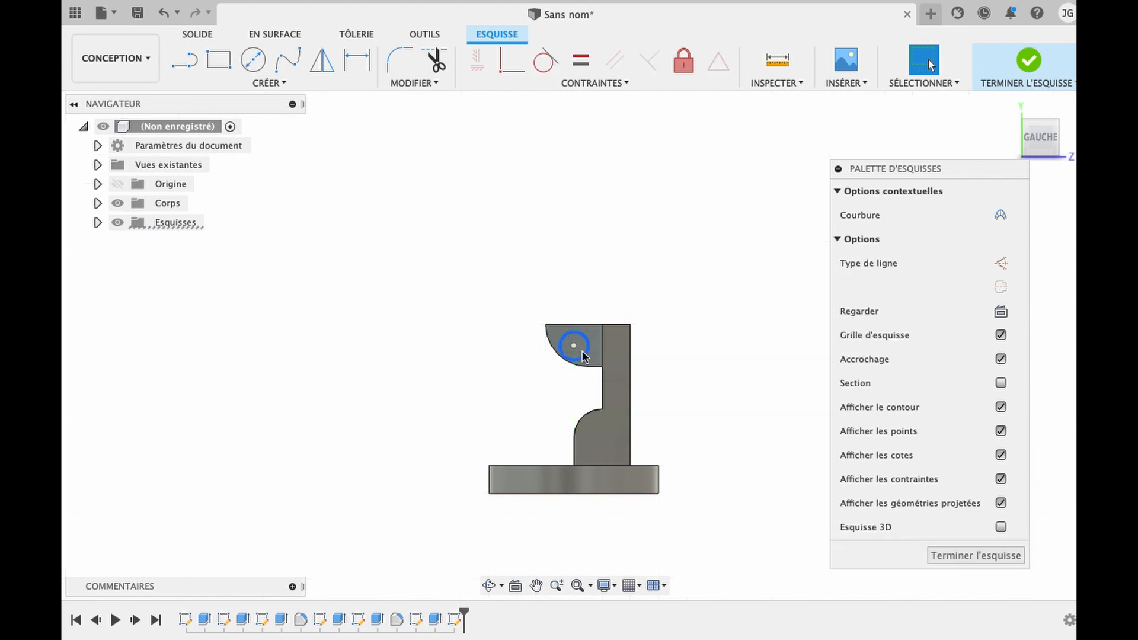
key(e)
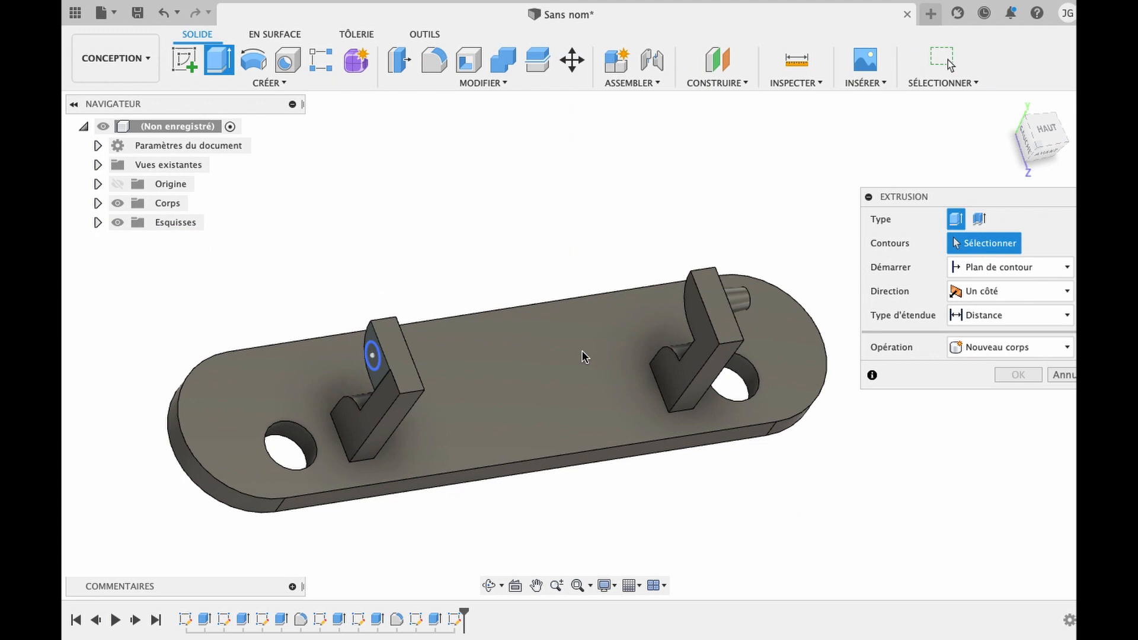
click(375, 357)
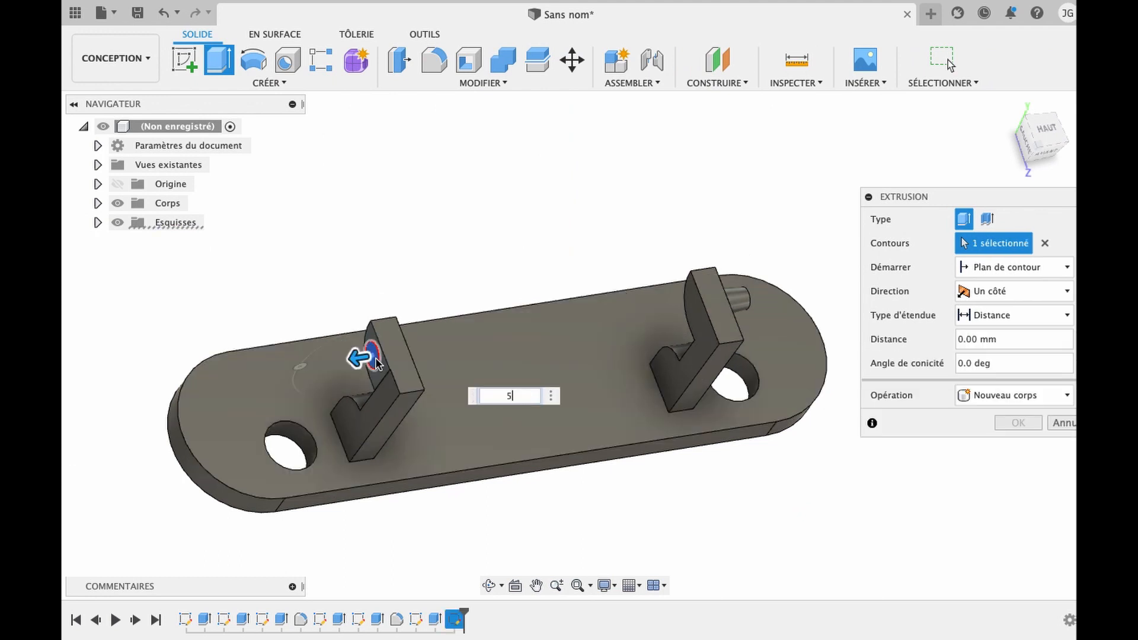
click(971, 365)
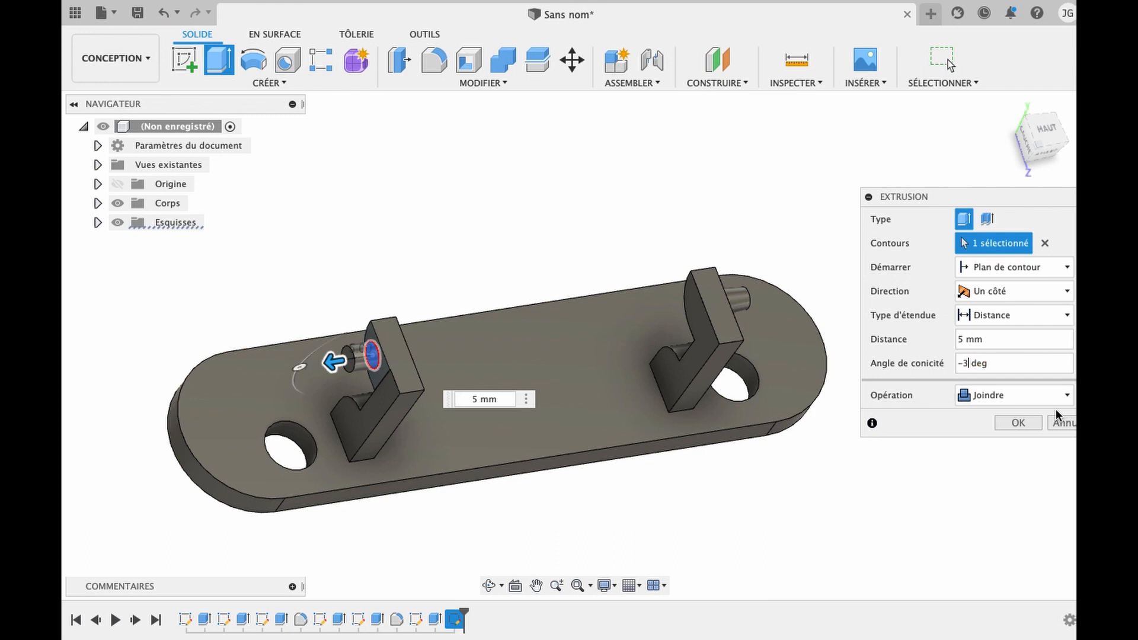
key(Return)
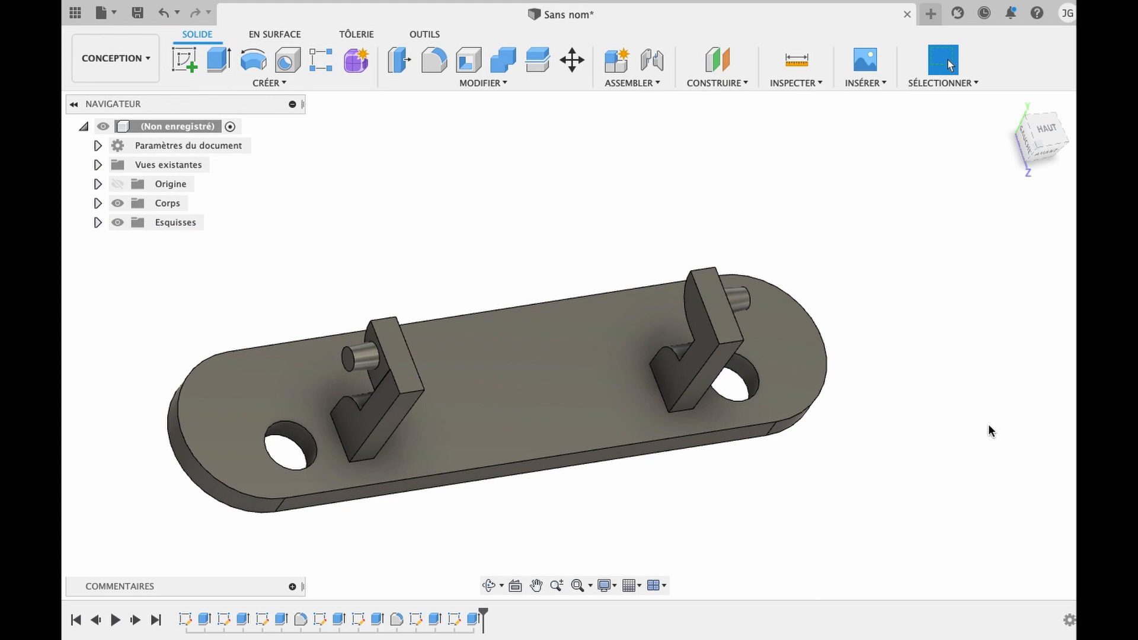
- Start a sketch on the plate's back face and draw a 3 mm diameter circle on the horizontal axis between the holes
click(489, 585)
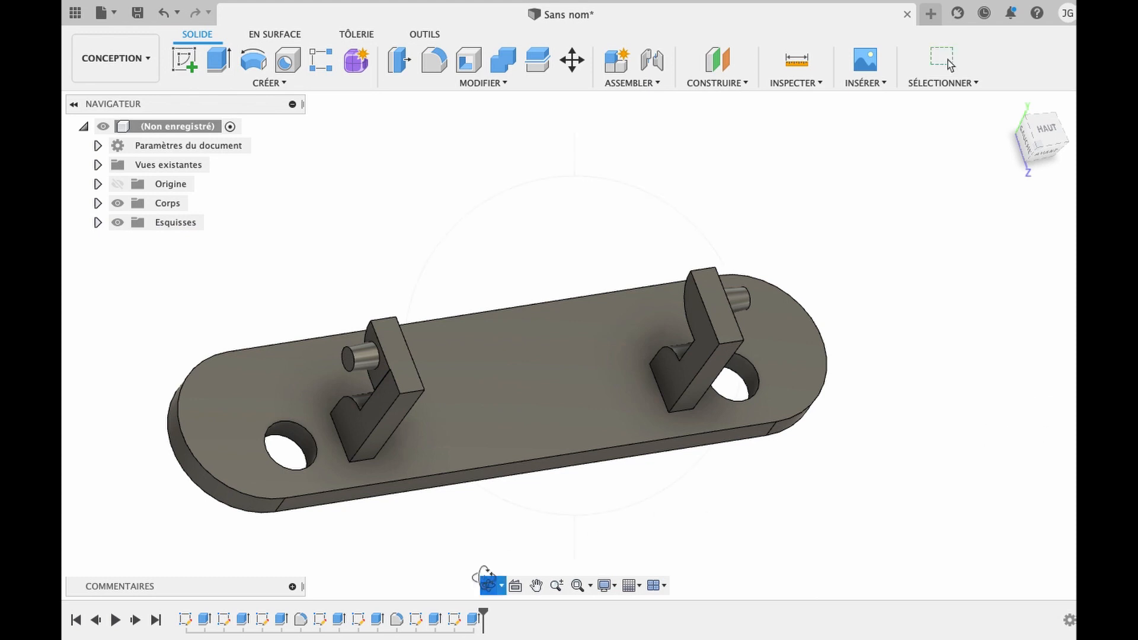
drag(489, 308, 582, 378)
key(Escape)
click(184, 60)
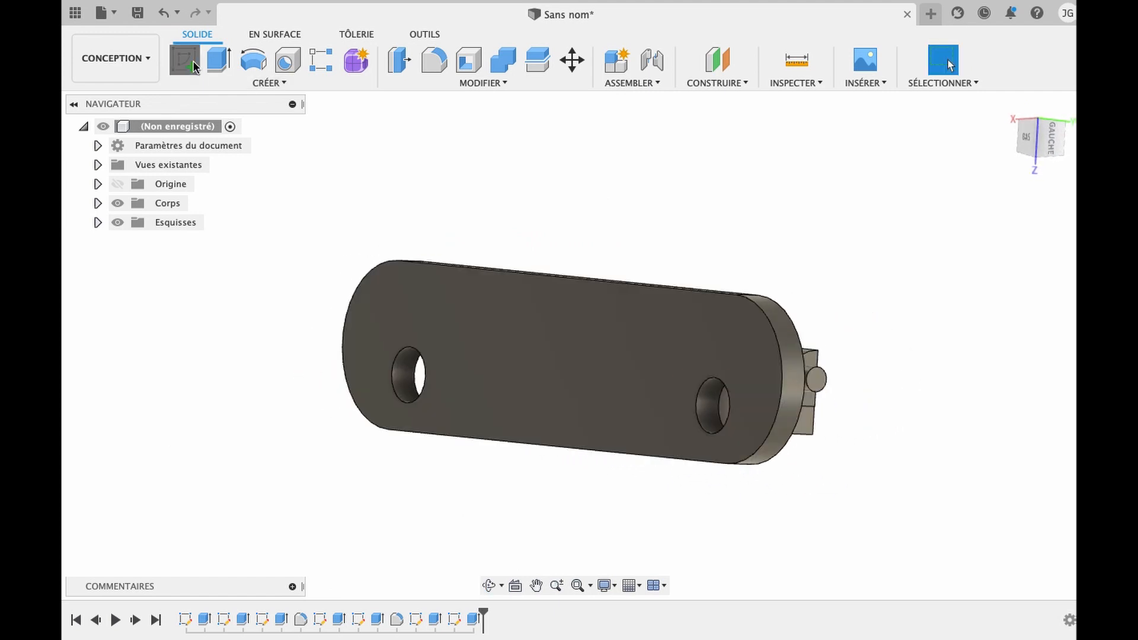
click(543, 393)
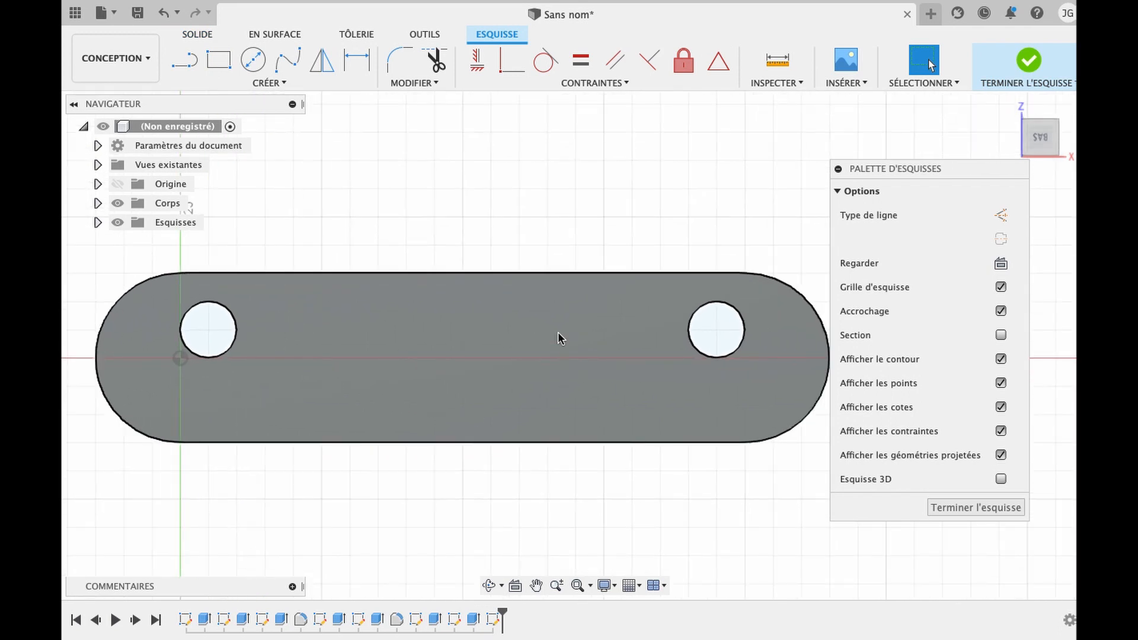
key(c)
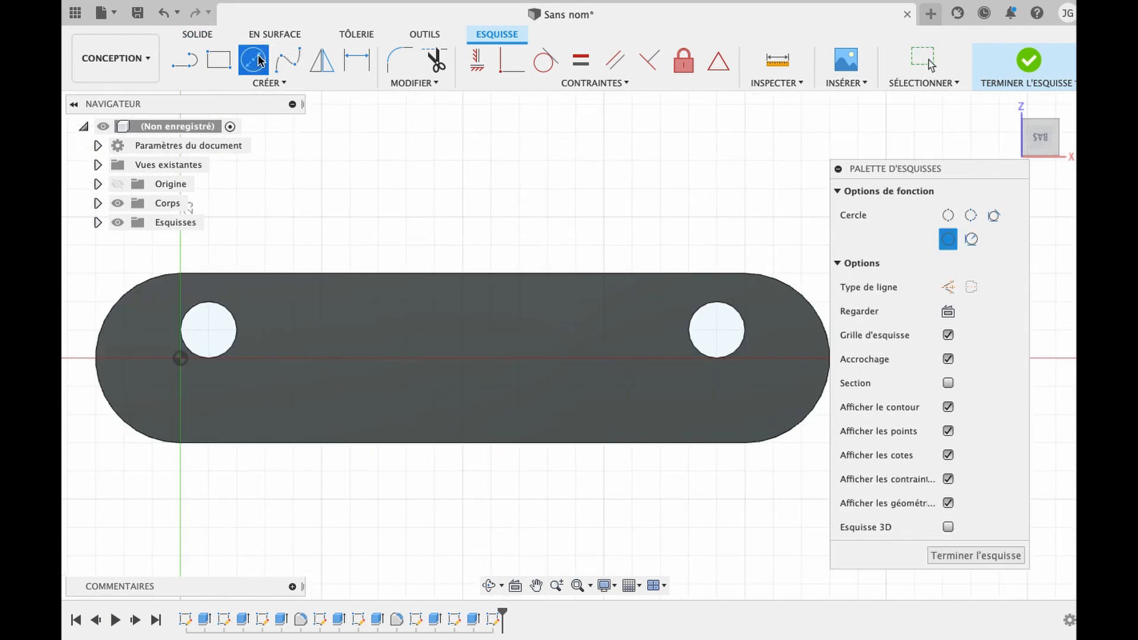
click(378, 358)
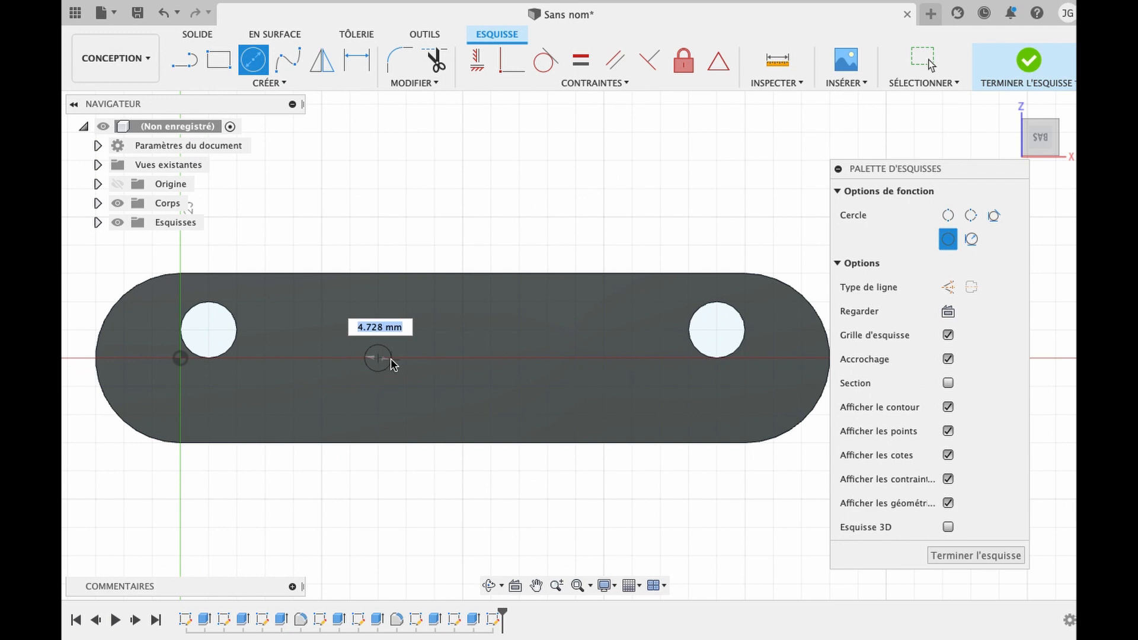
text(3)
key(Return)
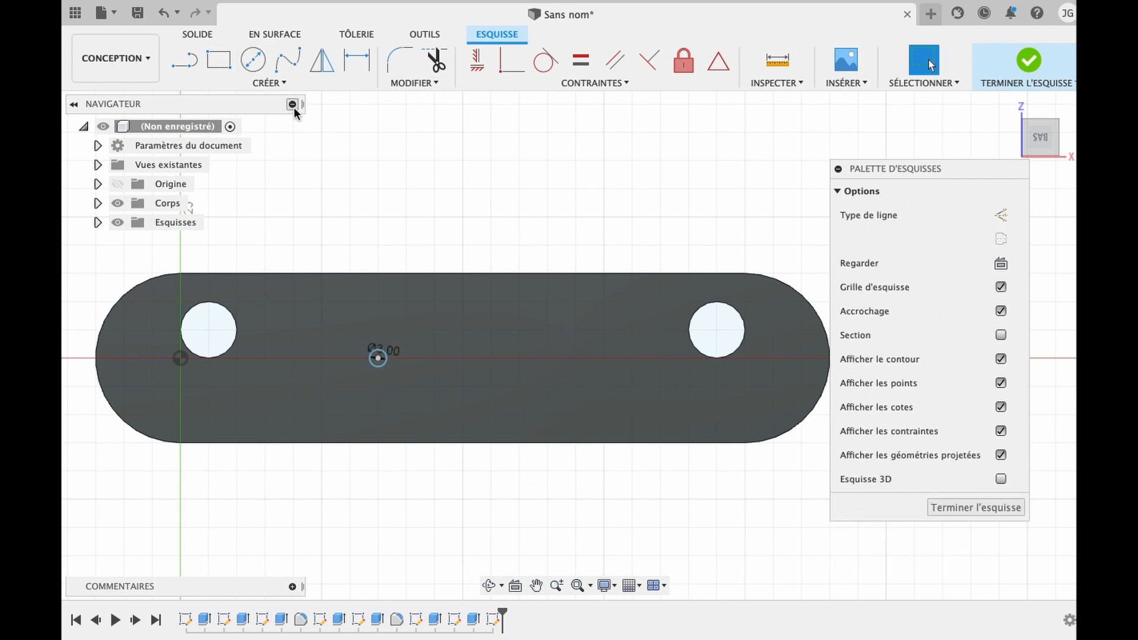
- Add a second 3 mm diameter circle on the same axis of the back face, nearer the other through hole
click(253, 63)
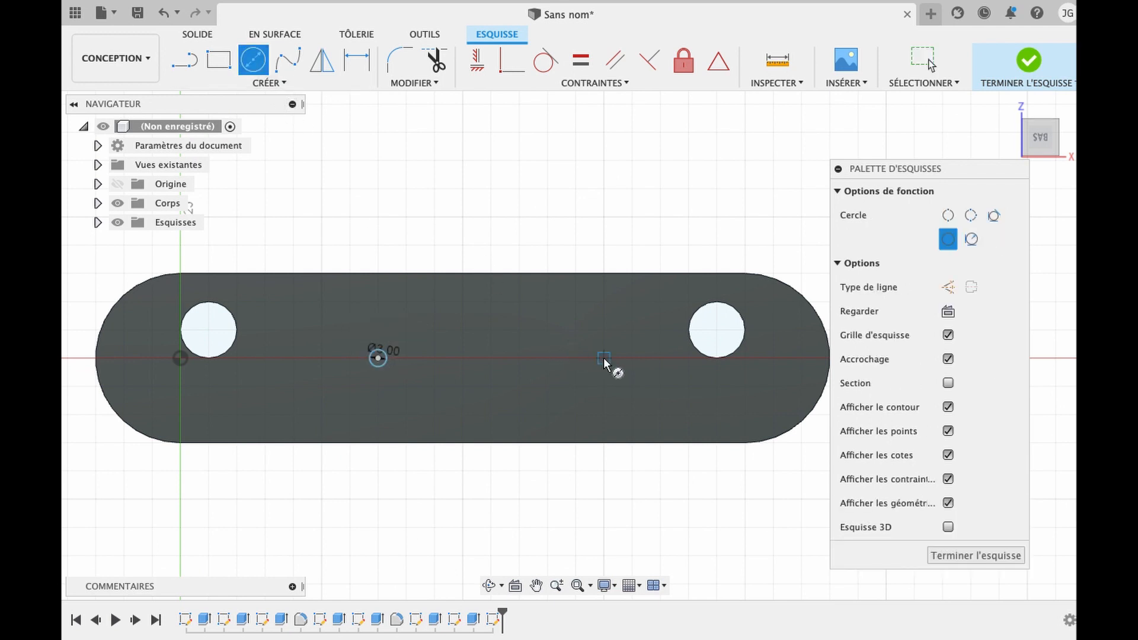
text(3)
key(Return)
key(Escape)
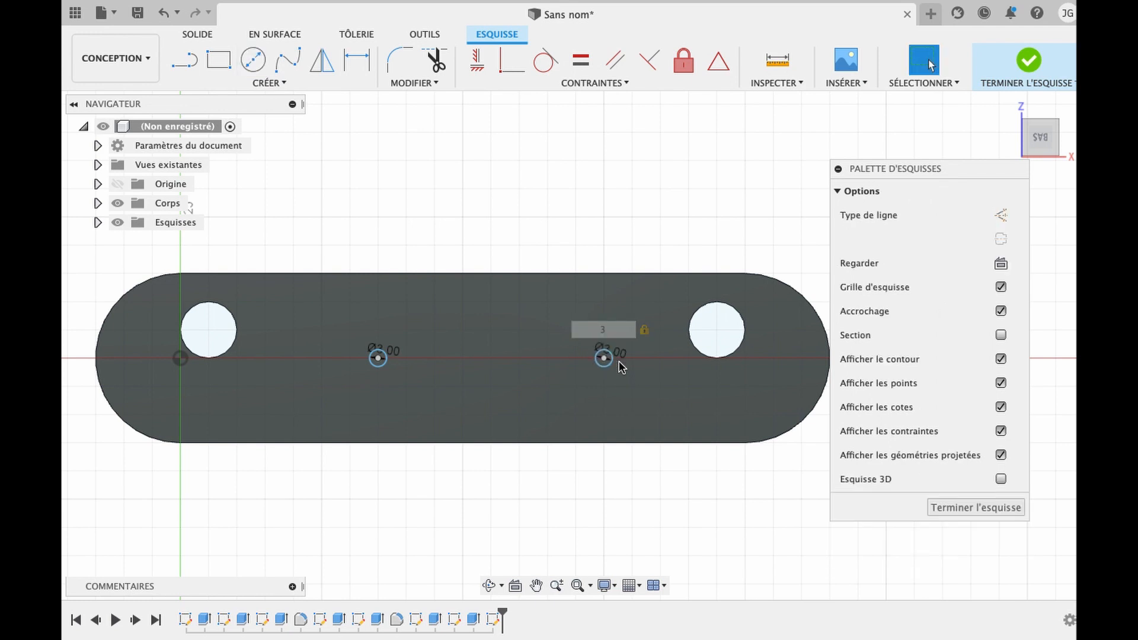
- Extrude both 3 mm circles 4 mm outward from the plate's back face as small pegs
scroll(620, 368, up, 3)
click(255, 405)
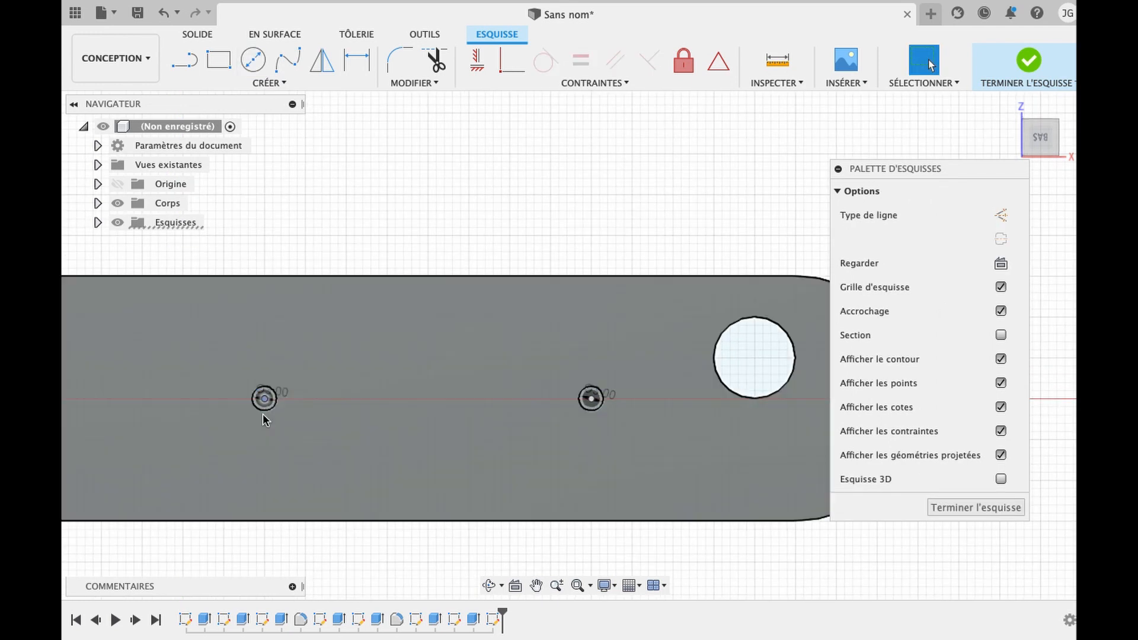
click(250, 424)
scroll(257, 419, up, 5)
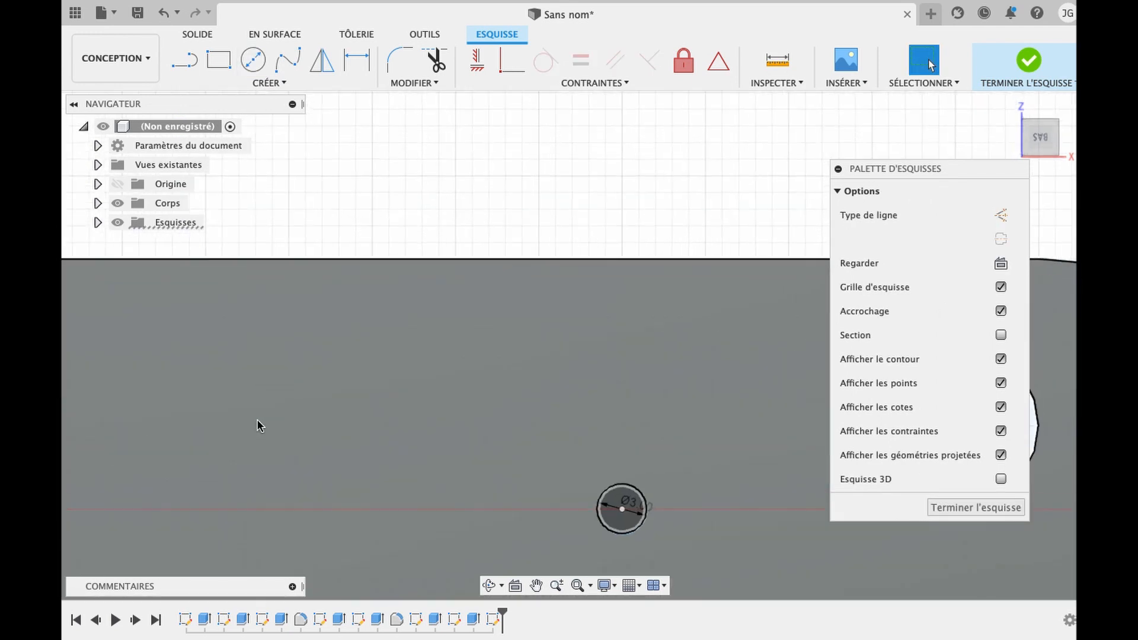
scroll(258, 418, down, 5)
click(312, 401)
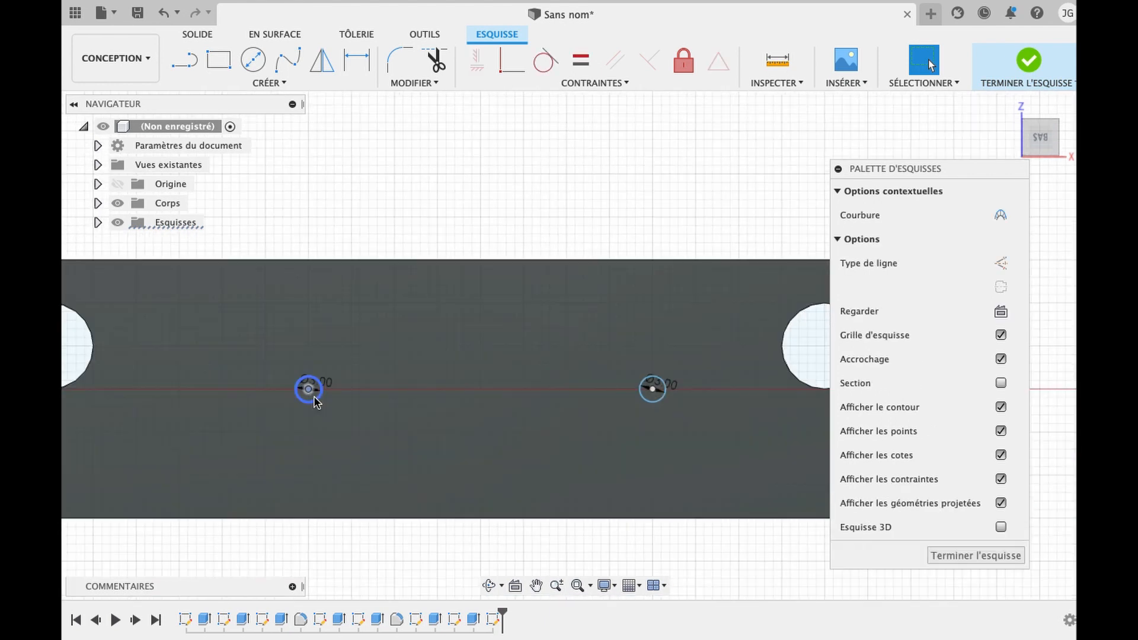
key(e)
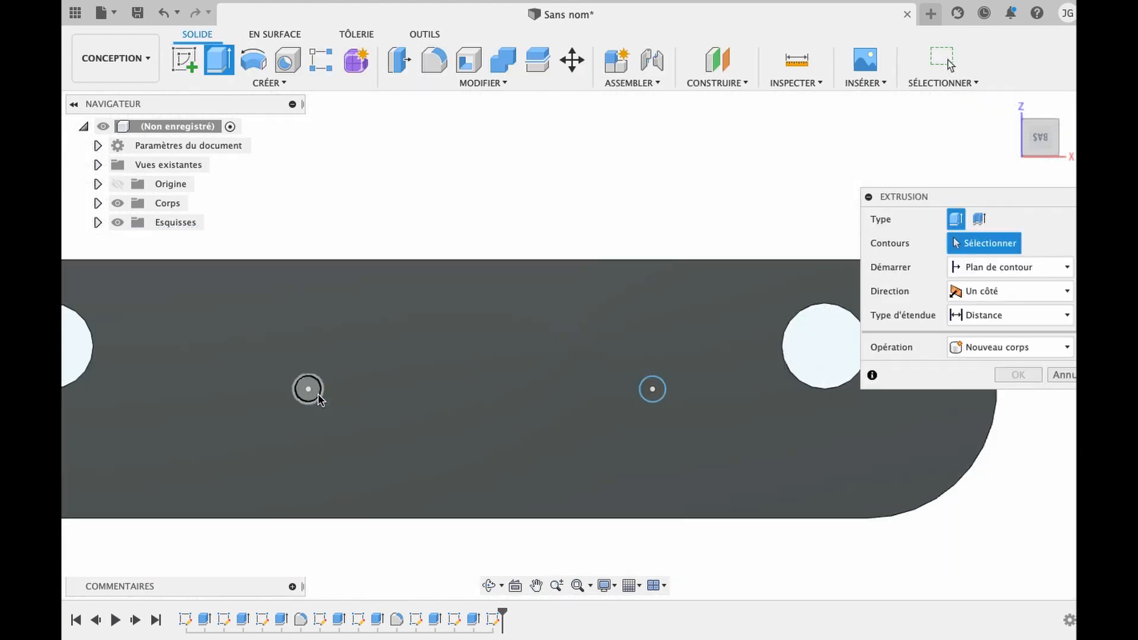
click(309, 396)
click(654, 398)
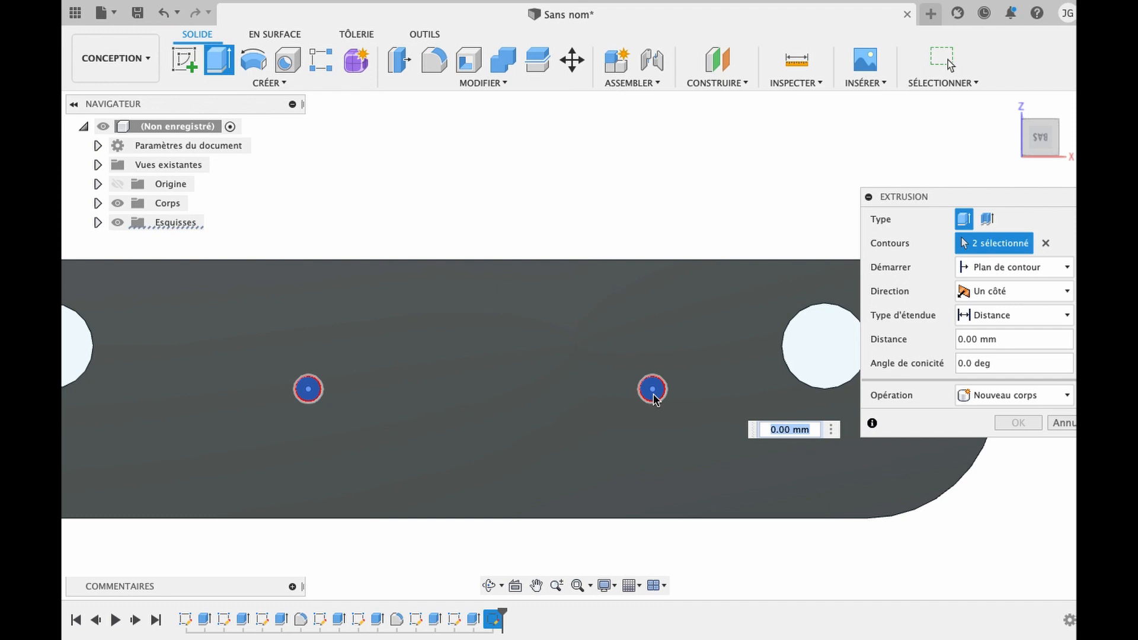
text(4)
key(Return)
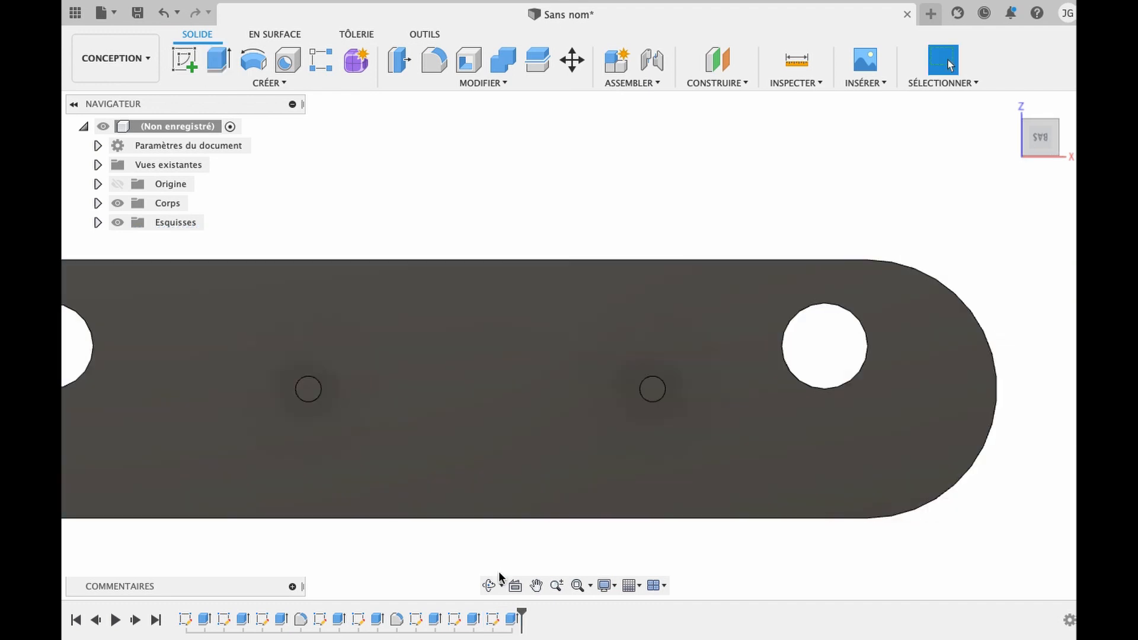
- Sketch a concave three-point arc across the rounded lower shoulder on the right-hand hook's outer side face, joining the rounding's two ends
click(489, 586)
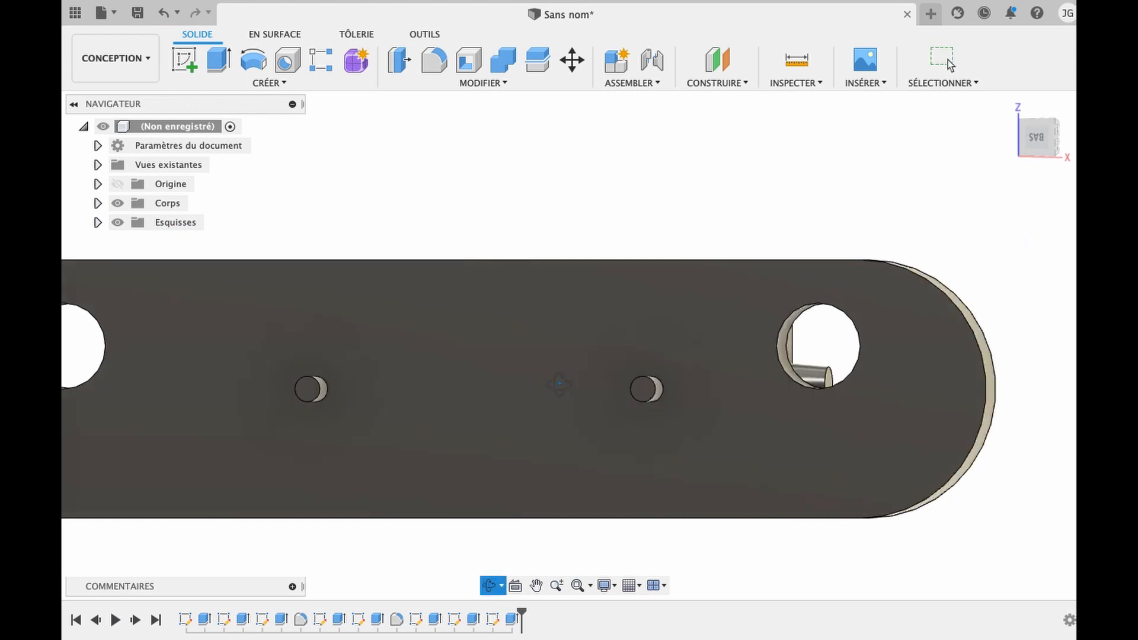
drag(578, 392, 530, 399)
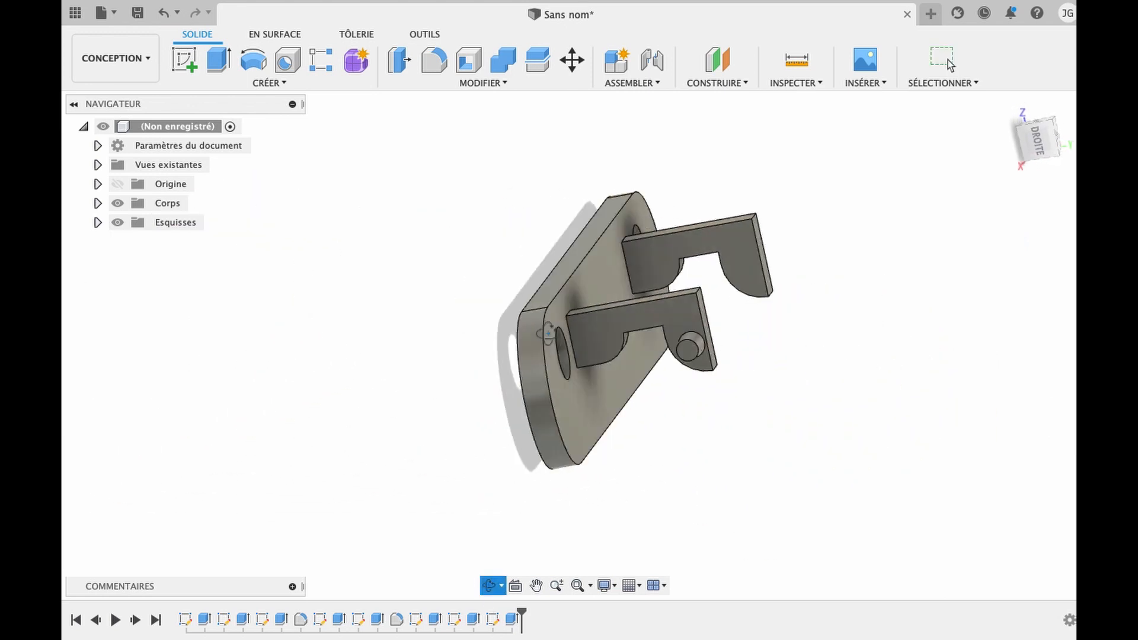
click(184, 59)
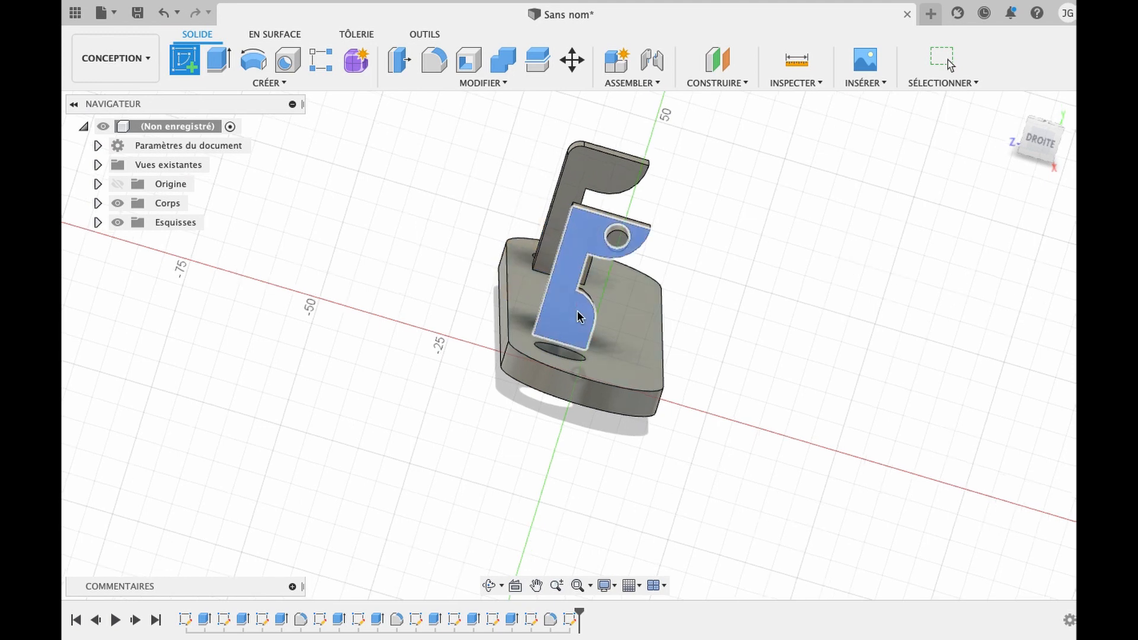
click(580, 323)
scroll(578, 330, up, 10)
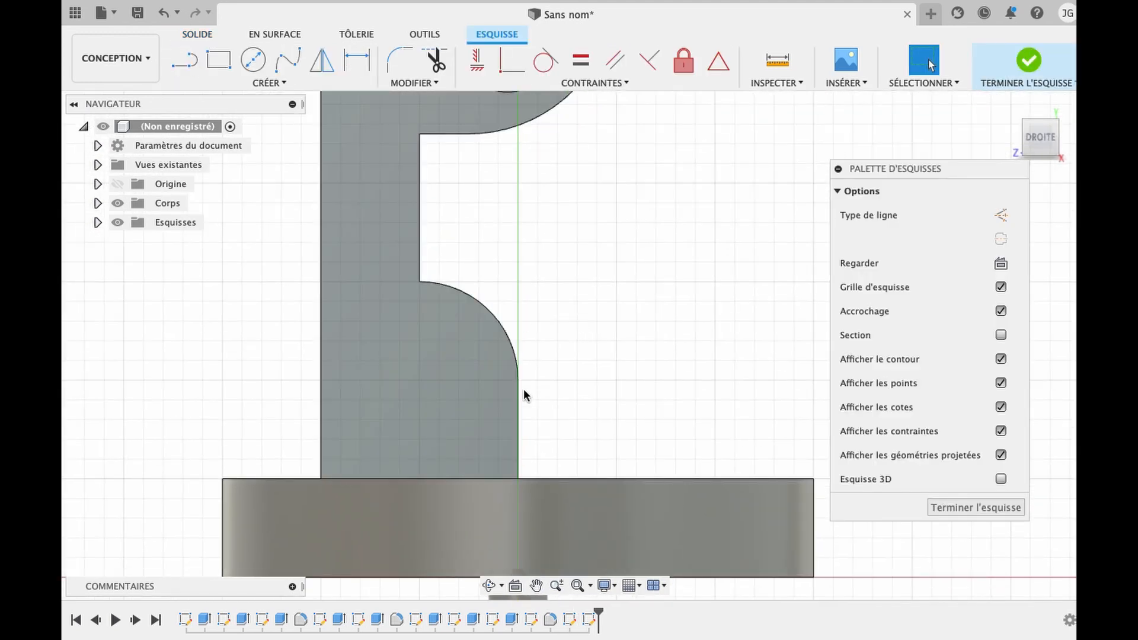
click(286, 83)
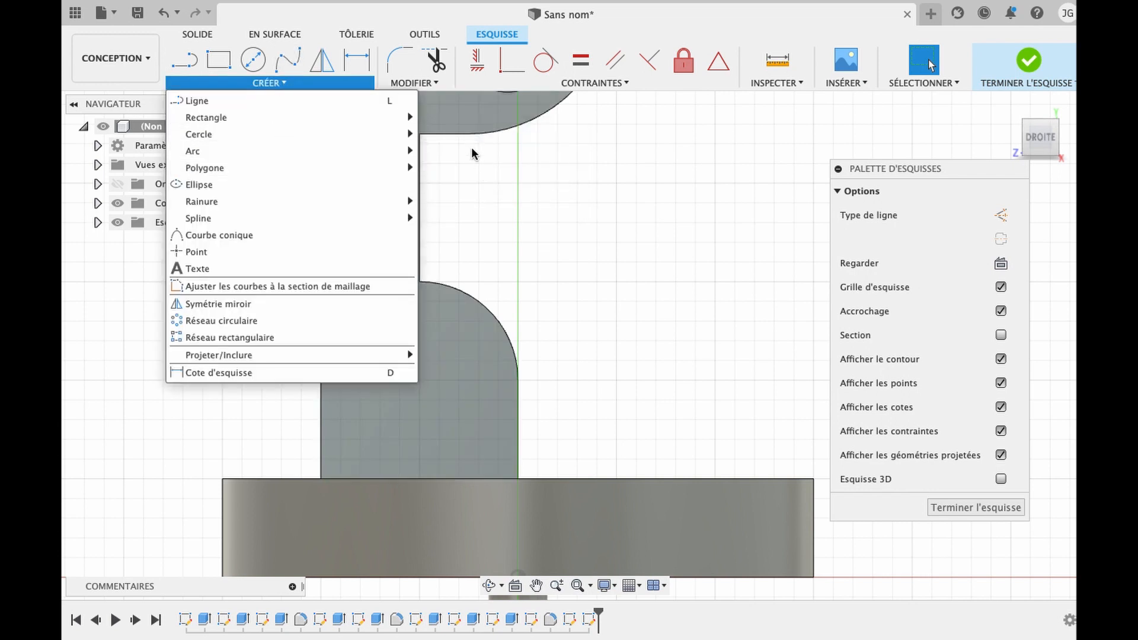
mouse_move(399, 152)
click(450, 152)
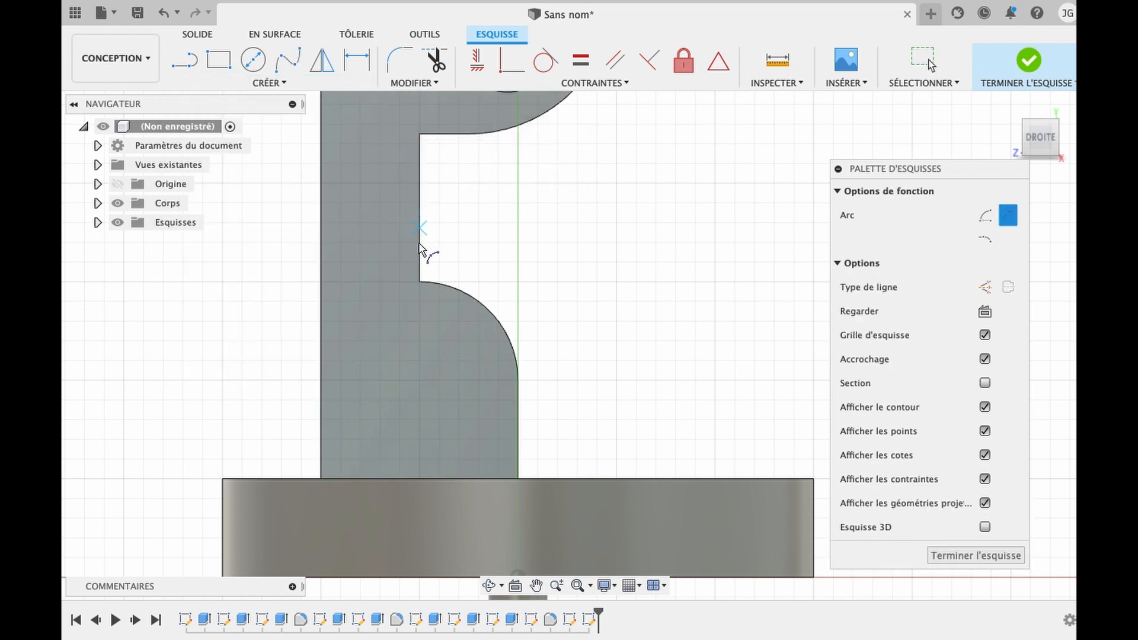
click(428, 284)
click(519, 380)
click(459, 343)
key(Escape)
- Cut-extrude the region between the arc and the rounded shoulder by -78 mm through both hooks
click(466, 311)
key(e)
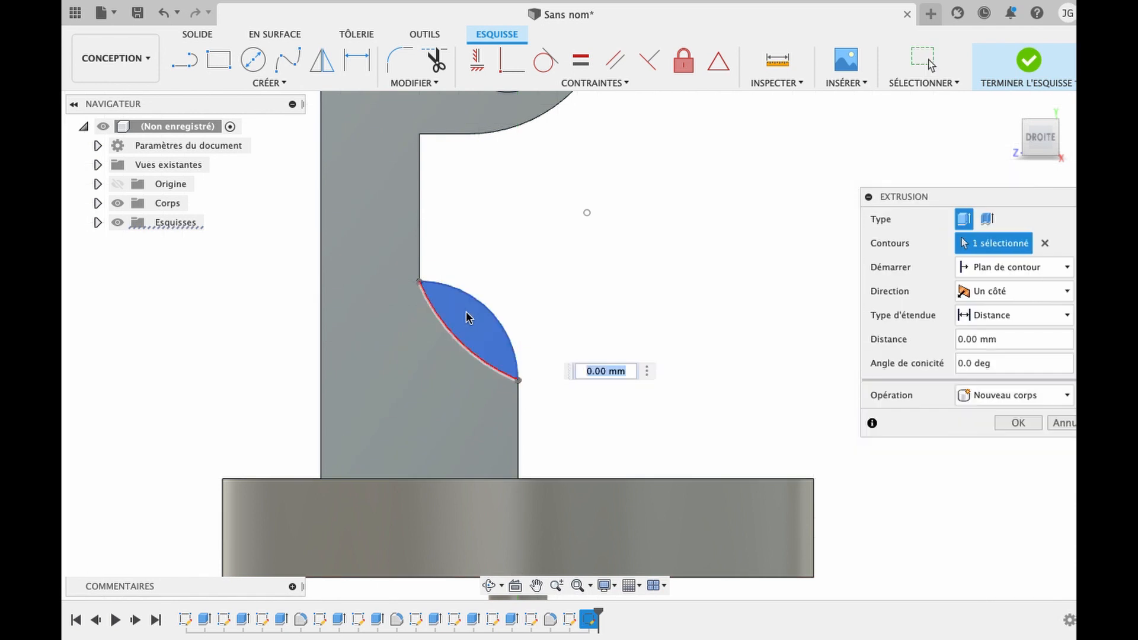
click(489, 586)
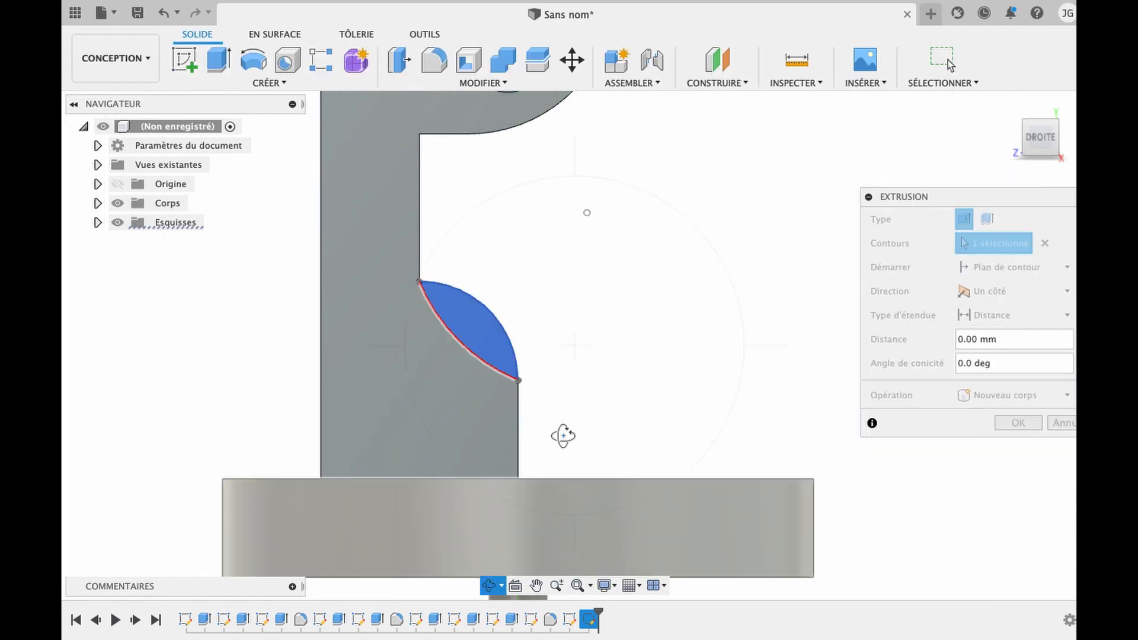
drag(563, 437, 508, 436)
scroll(509, 436, down, 4)
scroll(508, 435, right, 3)
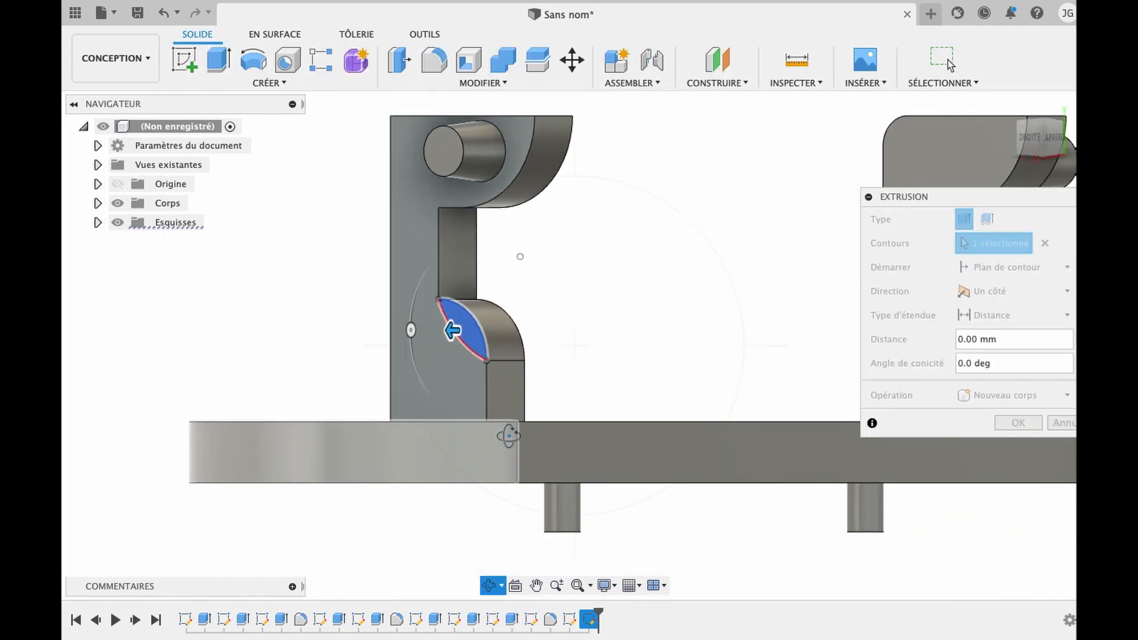
scroll(509, 436, down, 5)
key(Escape)
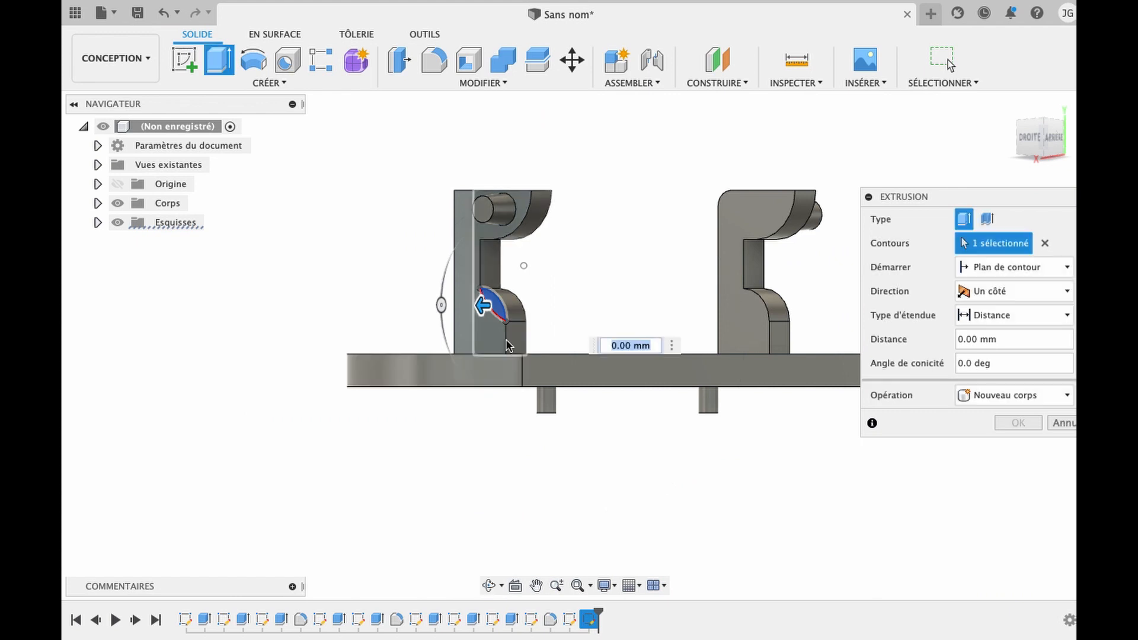
drag(483, 306, 800, 305)
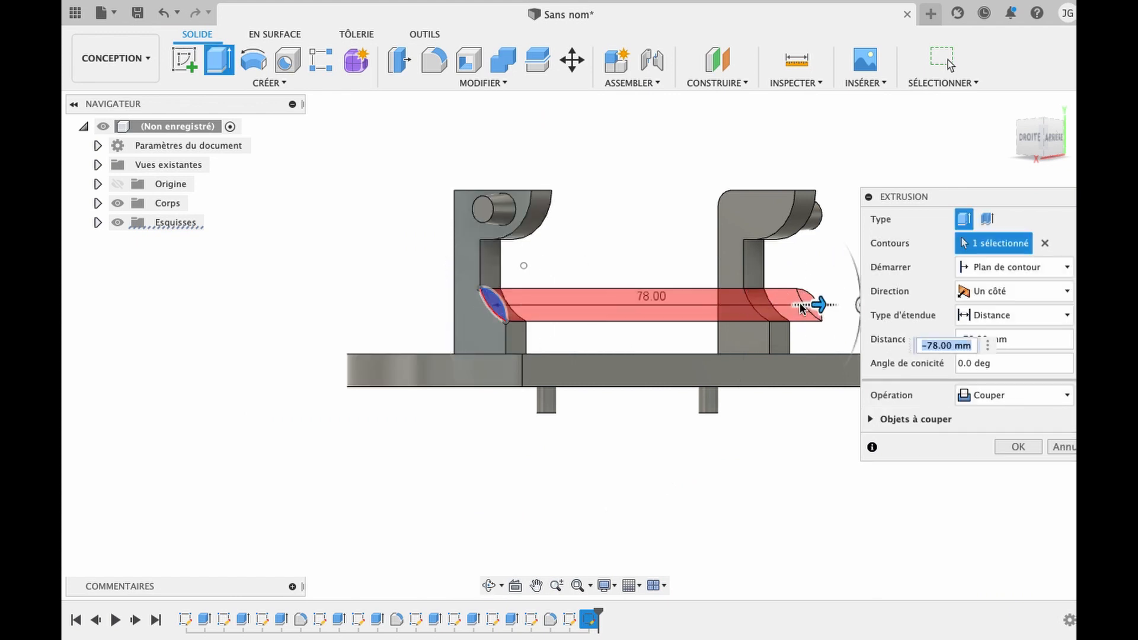
key(Return)
- Sketch a 15 mm diameter circle concentric with the through hole beside the right-hand hook on the plate's front face
click(490, 585)
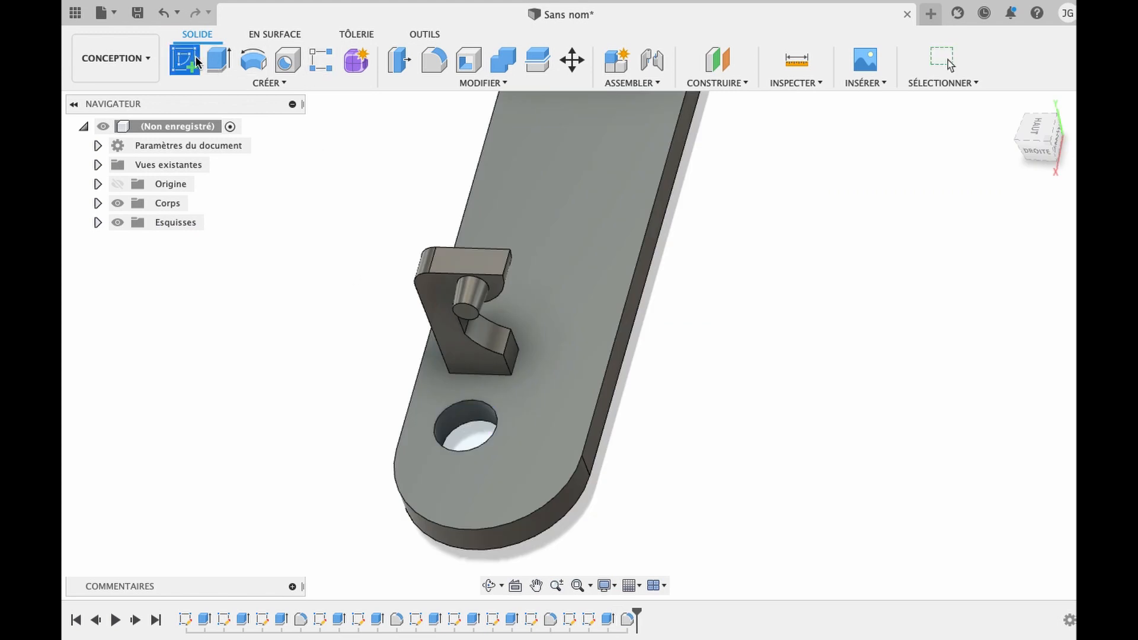
click(197, 61)
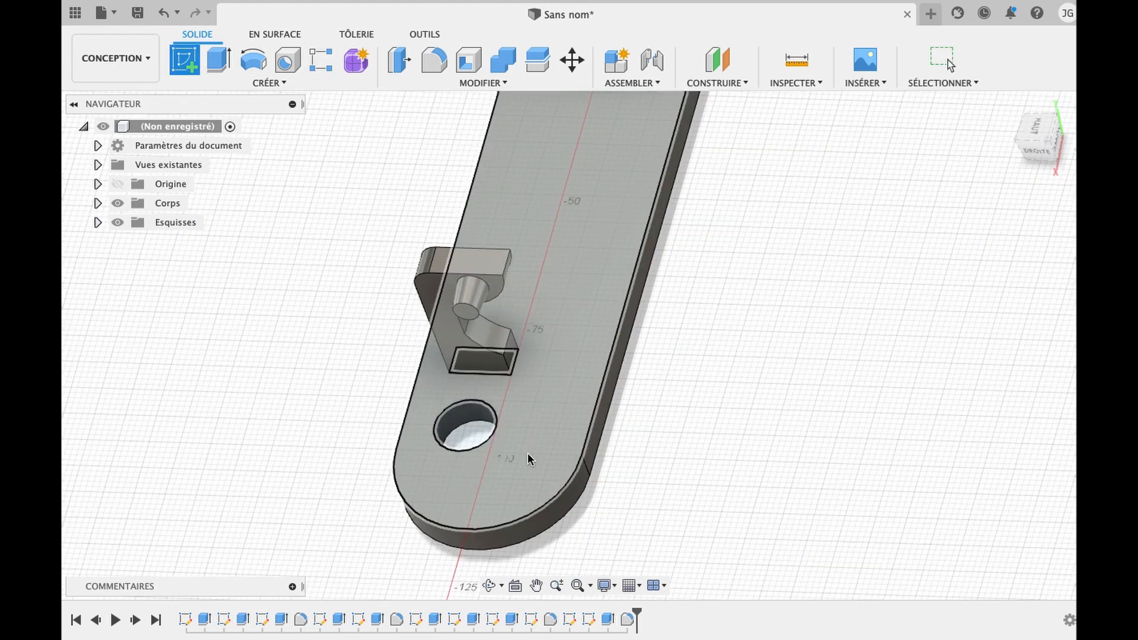
click(527, 453)
click(253, 59)
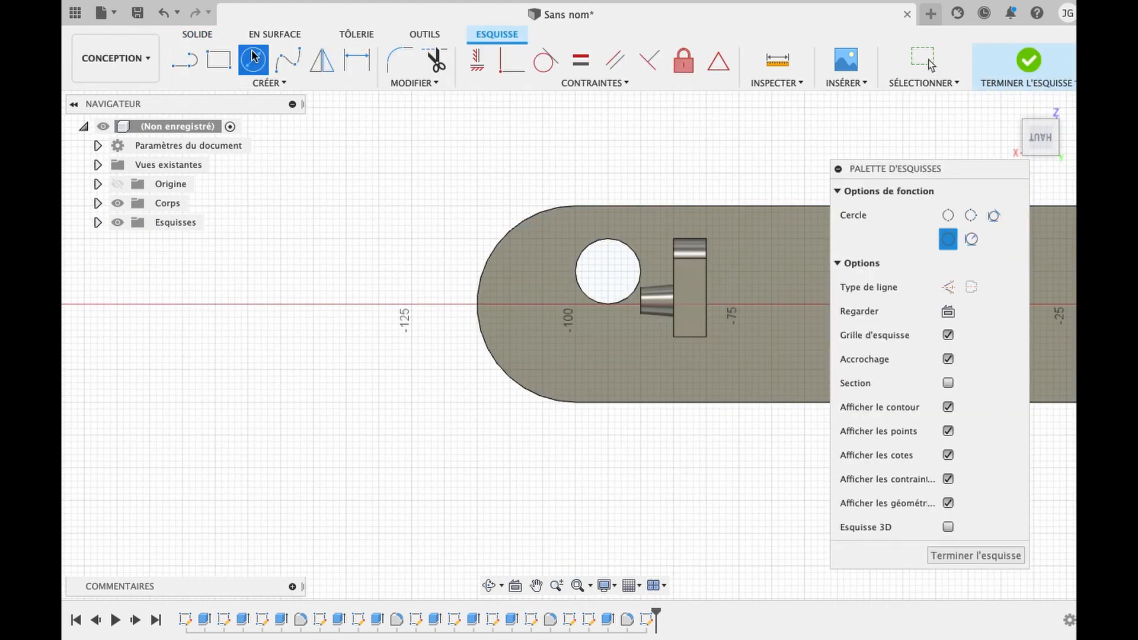
click(609, 271)
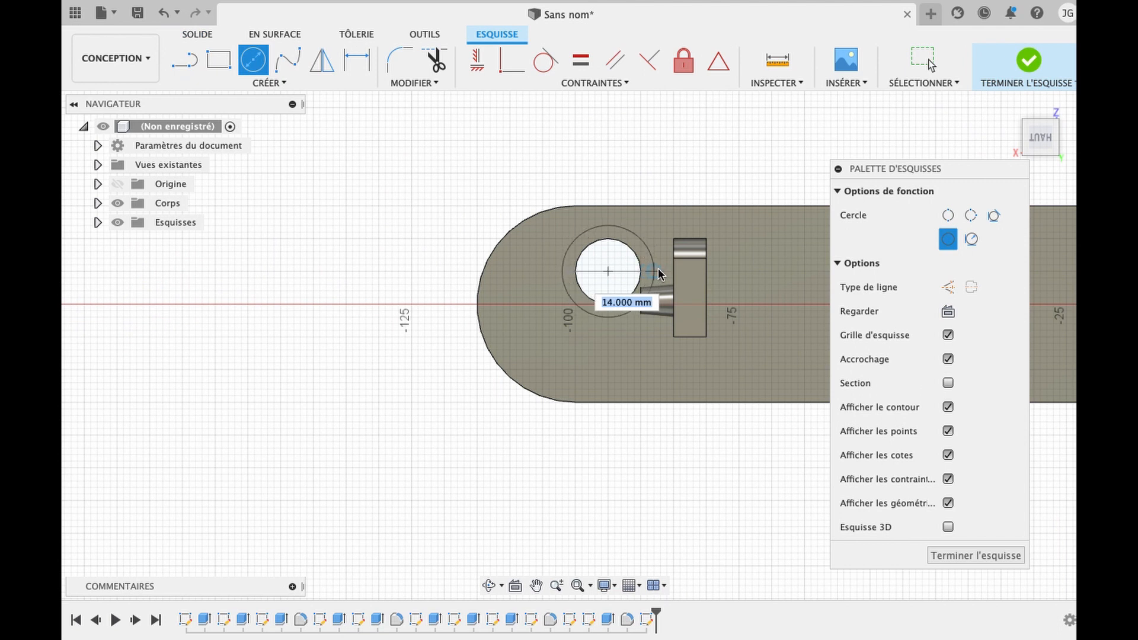
key(BackSpace)
key(Return)
key(Escape)
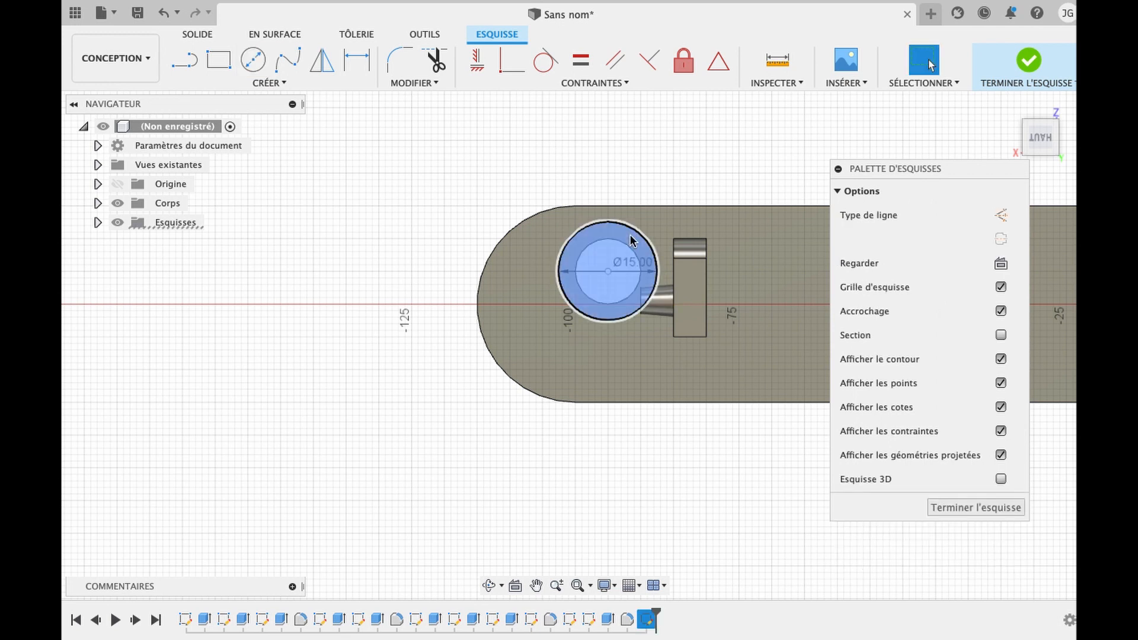
- Cut-extrude the 15 mm circle's profile partway into the plate to counterbore the first mounting hole
key(e)
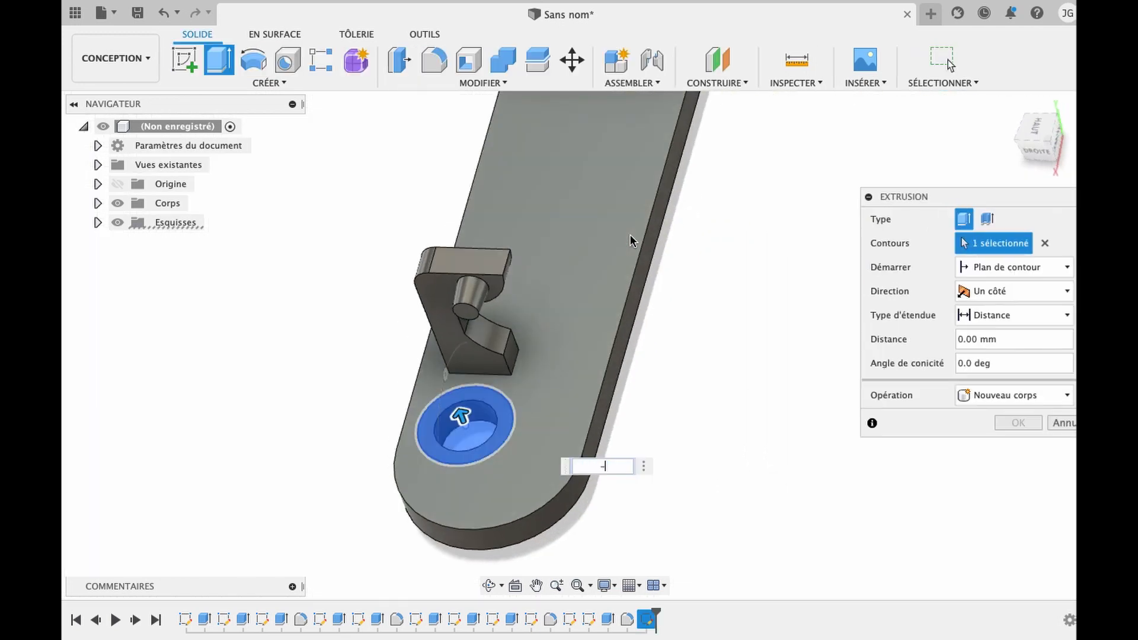
key(Return)
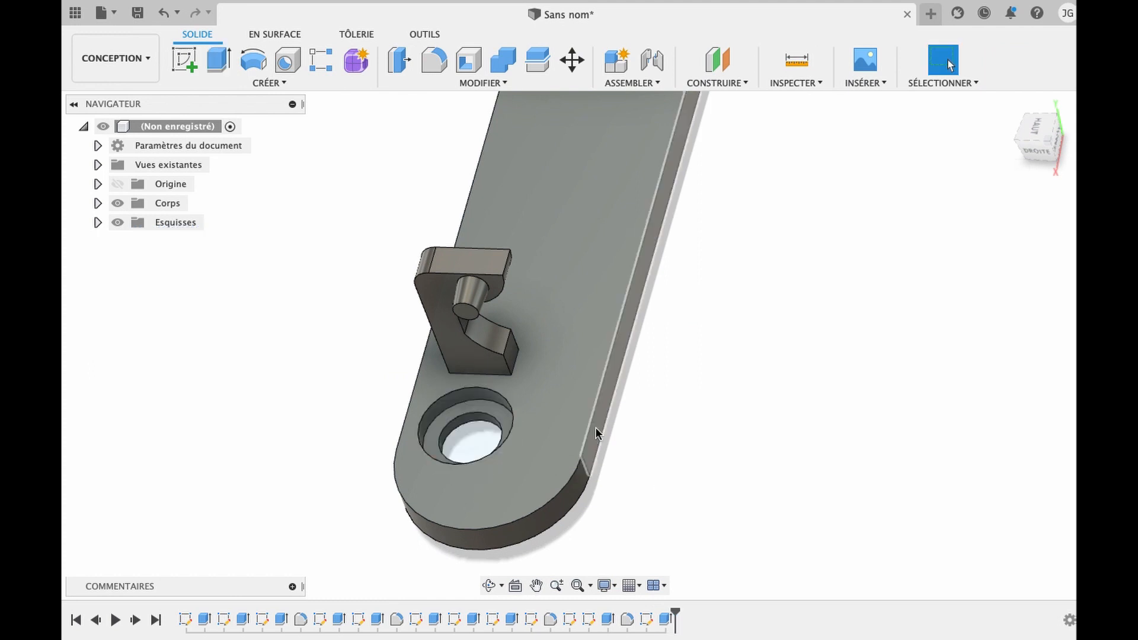
- Sketch a 15 mm diameter circle concentric with the other through hole, near the origin, on the plate's front face
click(489, 586)
mouse_move(601, 243)
mouse_down()
mouse_move(553, 363)
mouse_move(564, 355)
mouse_move(618, 391)
mouse_up()
key(Escape)
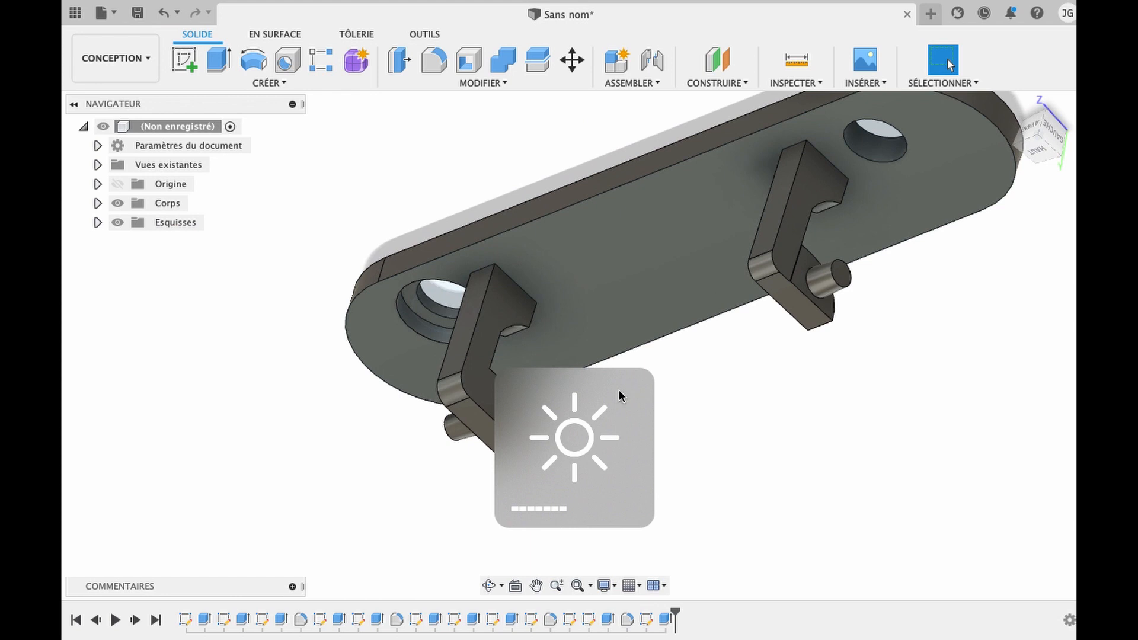
click(191, 50)
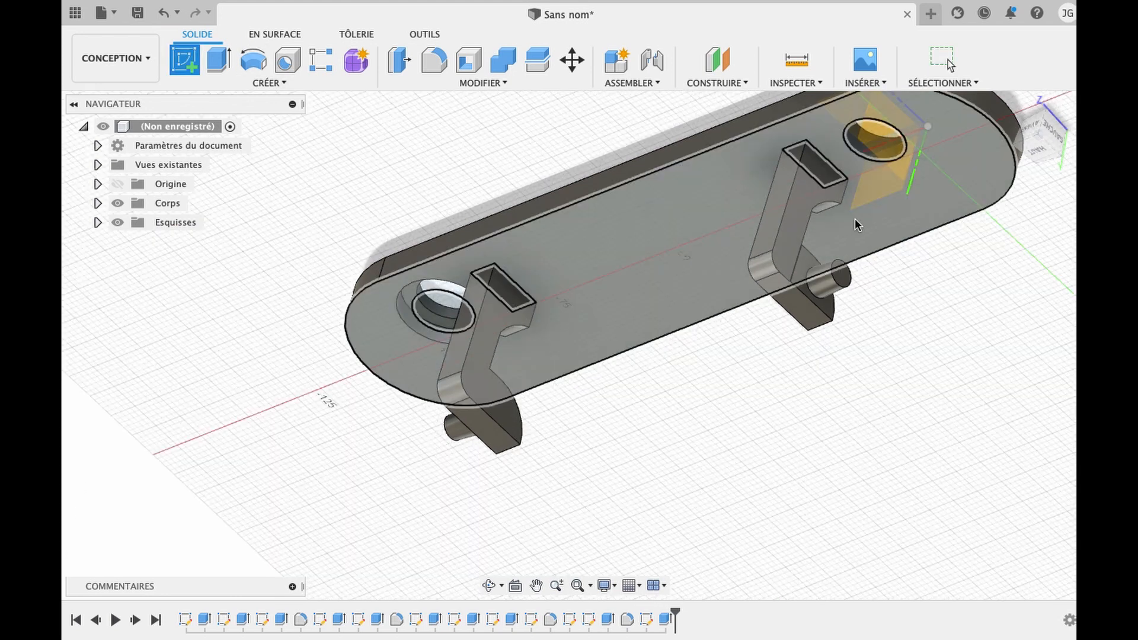
click(846, 219)
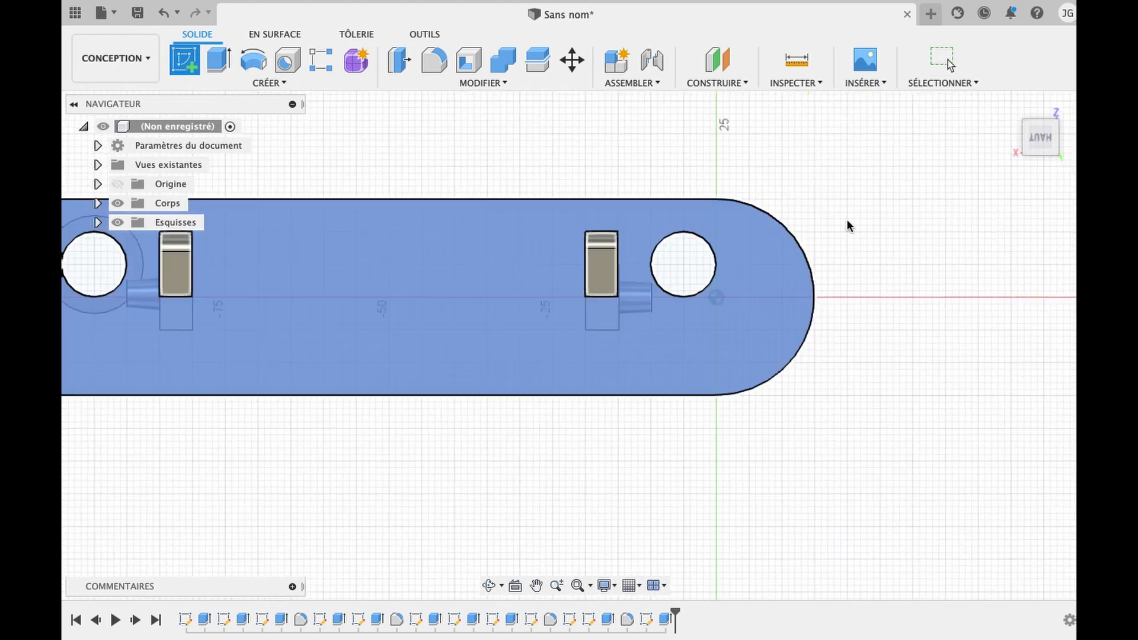
click(263, 61)
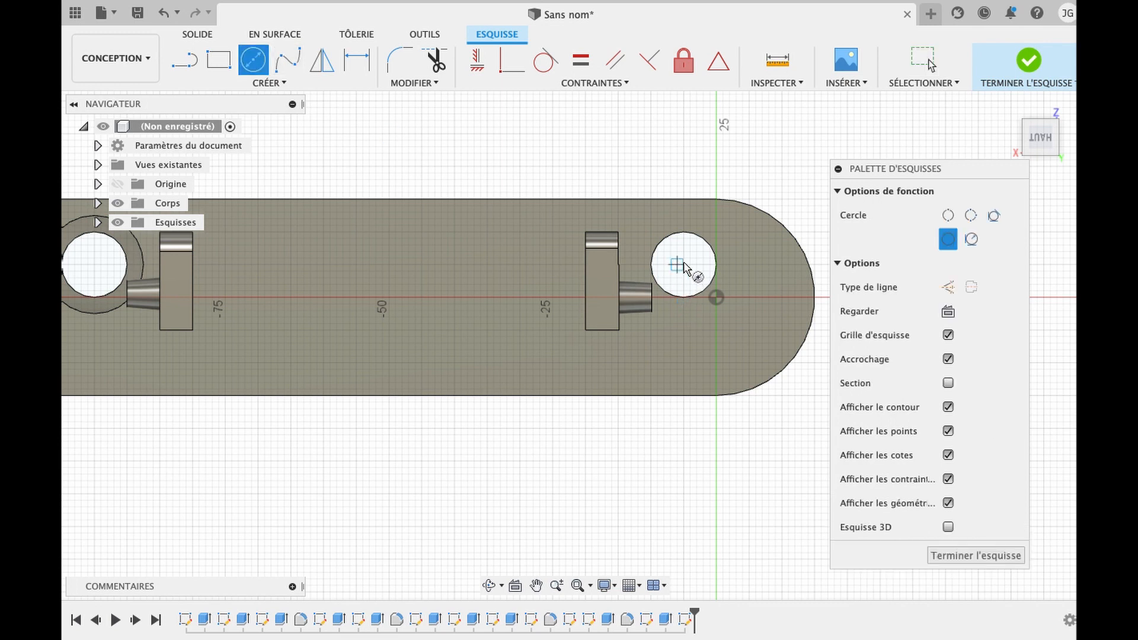
key(Escape)
click(261, 64)
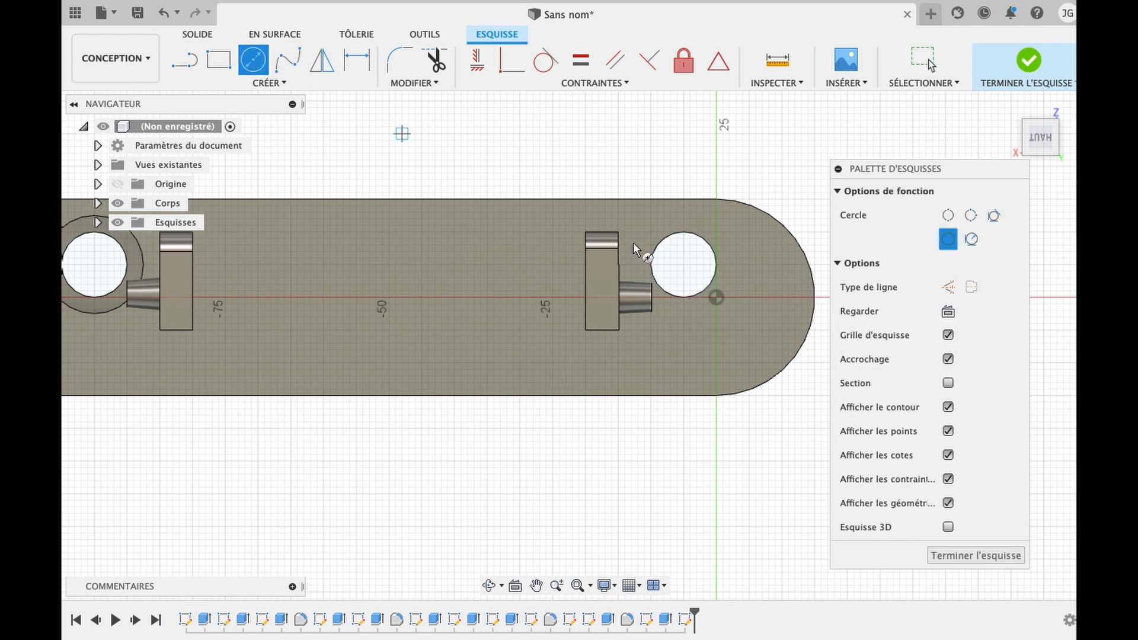
click(695, 266)
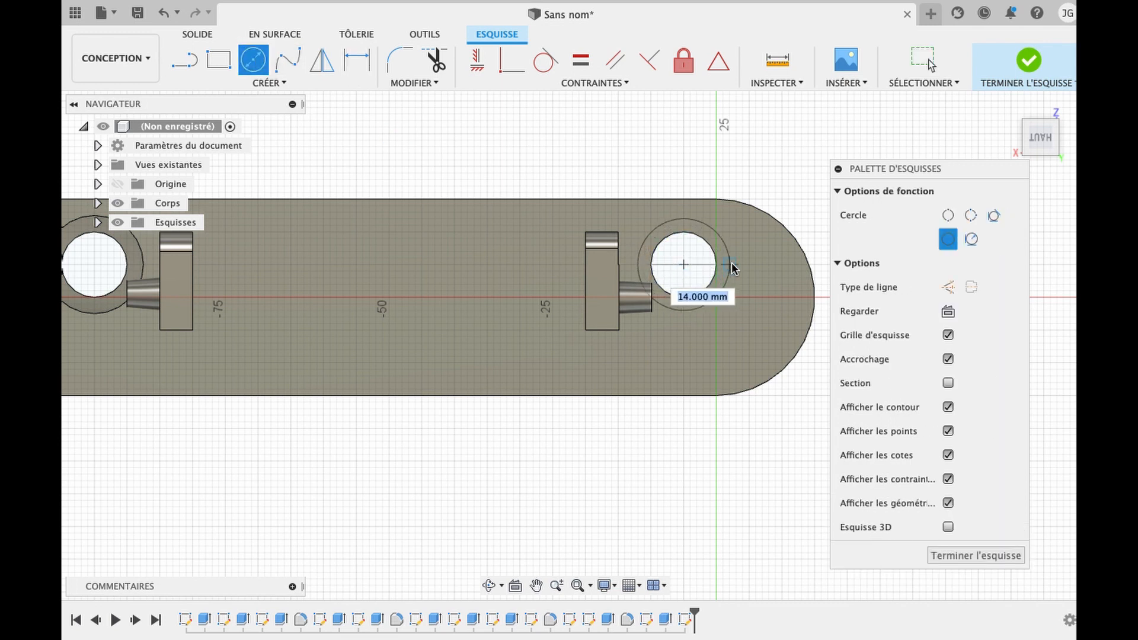
text(15)
key(Return)
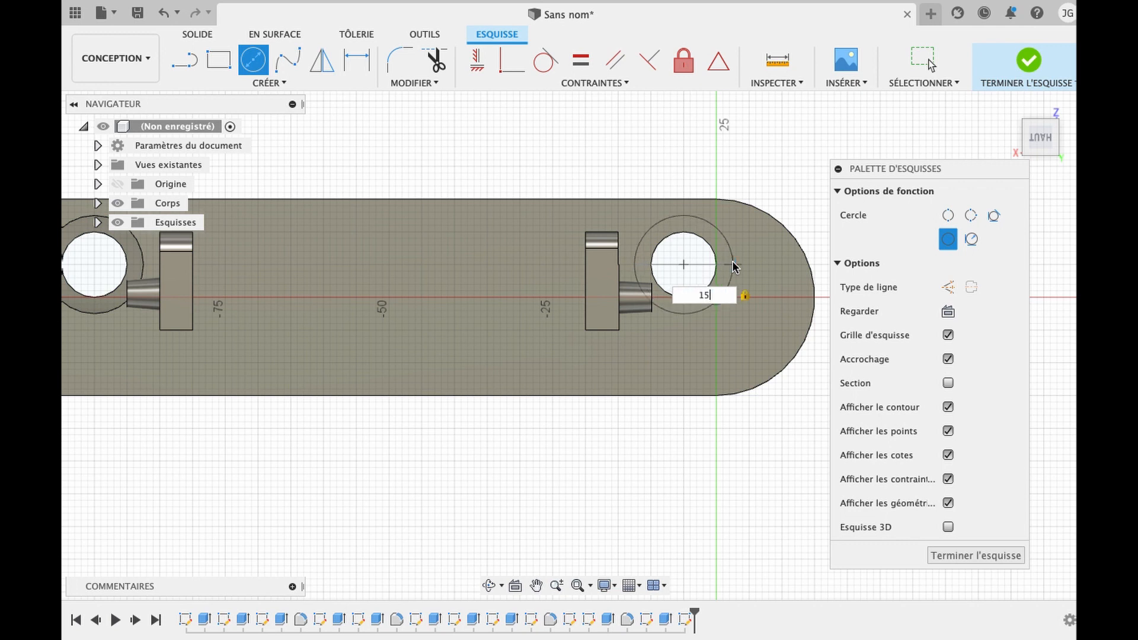
key(Escape)
- Cut-extrude the second 15 mm circle's profile by -4 mm to counterbore the mounting hole near the origin
click(716, 244)
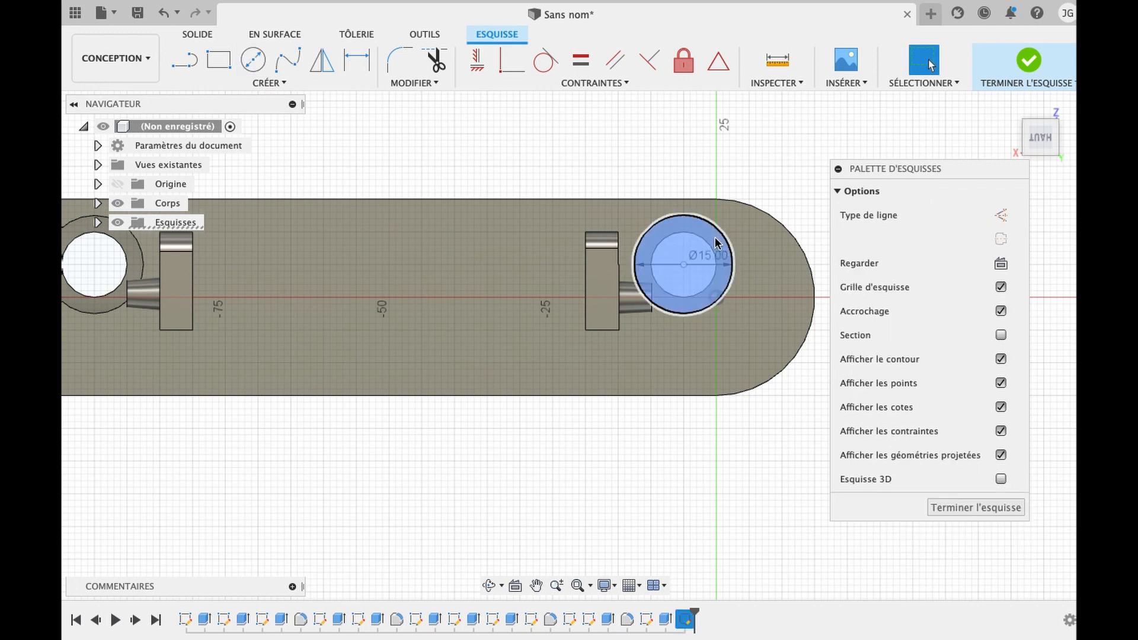
key(e)
key(e)
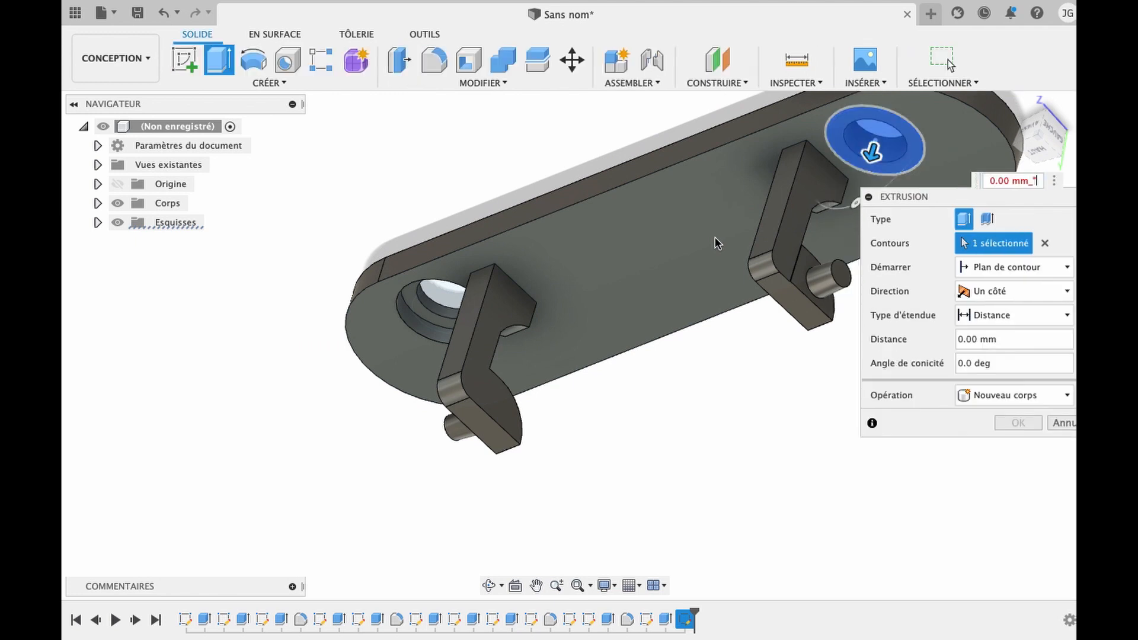
text(-3)
key(BackSpace)
key(BackSpace)
key(BackSpace)
key(BackSpace)
key(BackSpace)
key(BackSpace)
key(BackSpace)
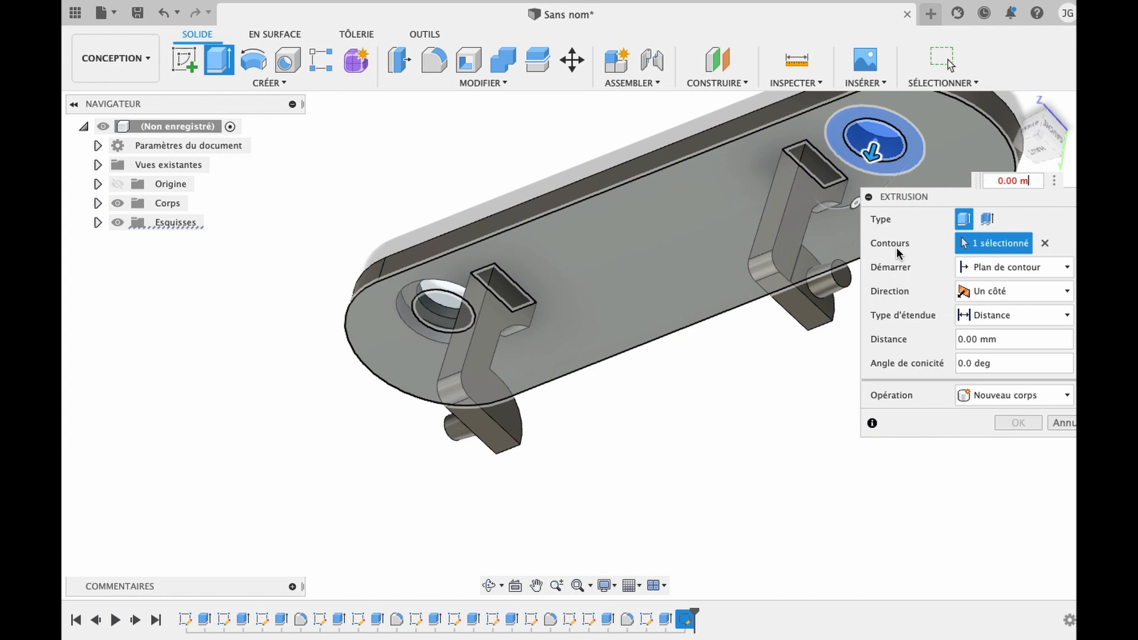
key(BackSpace)
key(BackSpace)
key(BackSpace)
text(_")
key(BackSpace)
key(BackSpace)
text(-4)
key(Return)
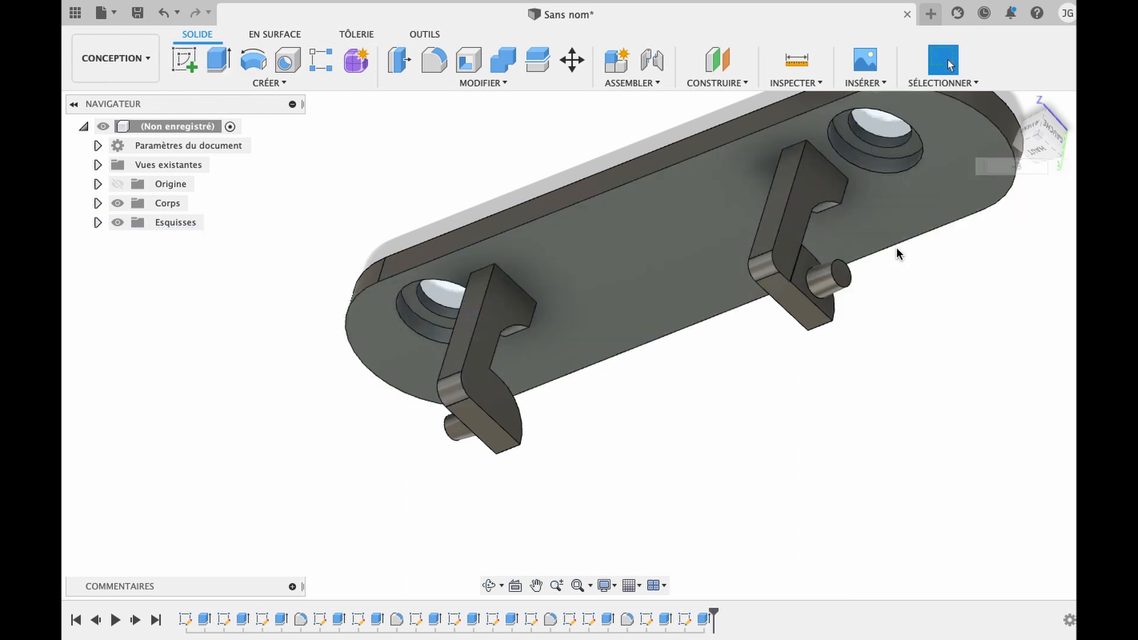